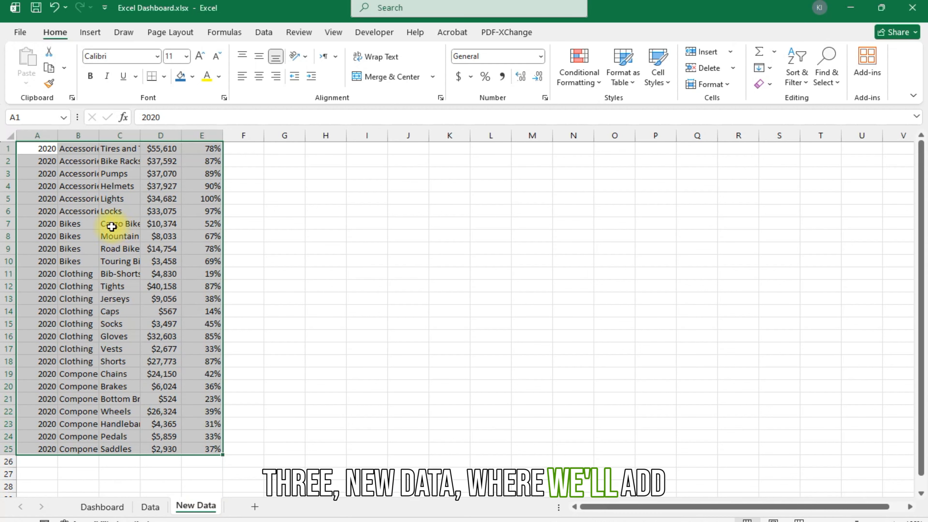
Step: Convert the data range A1:E68 on the Data sheet into a table with headers
left_click(78, 224)
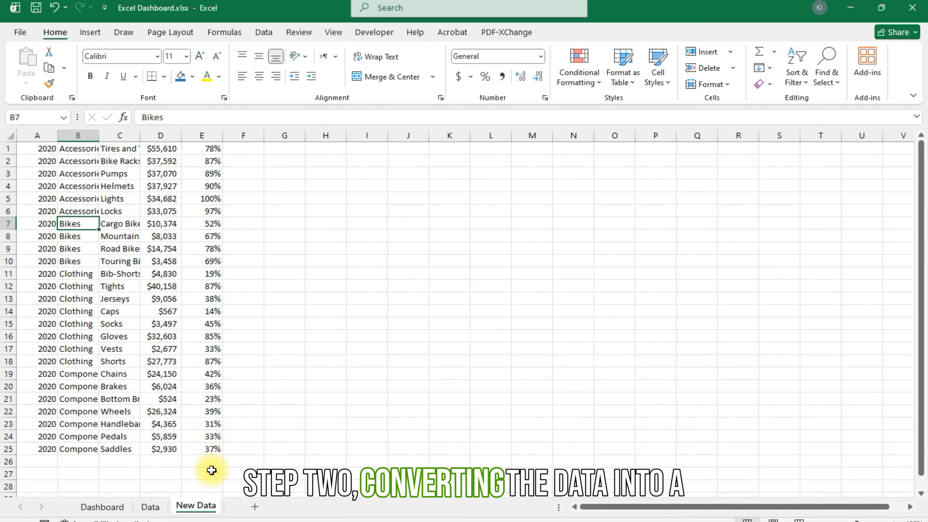
left_click(149, 507)
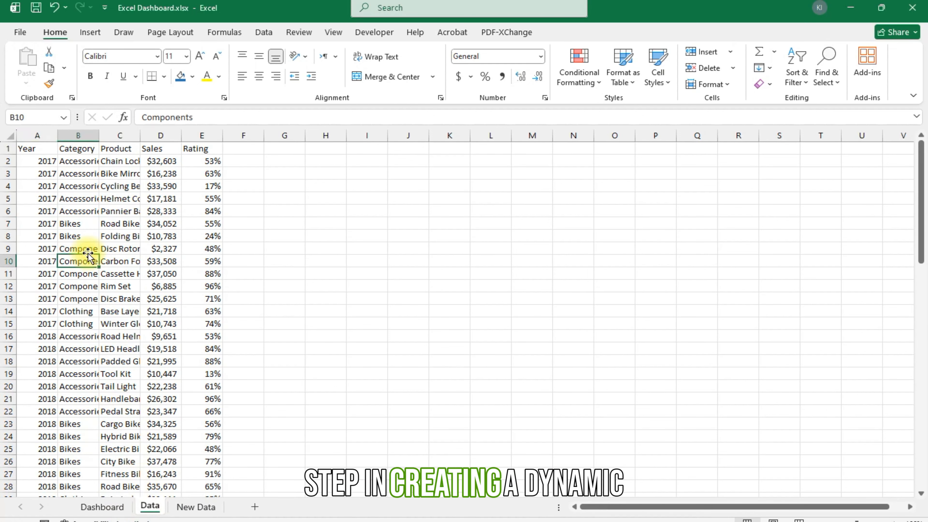
key("ctrl+a")
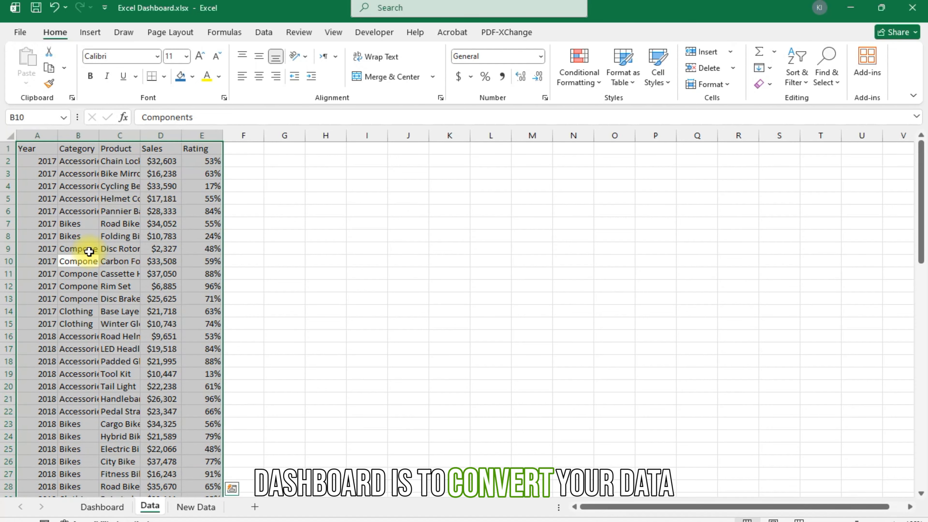
scroll(89, 252, "down", 3)
scroll(89, 252, "down", 15)
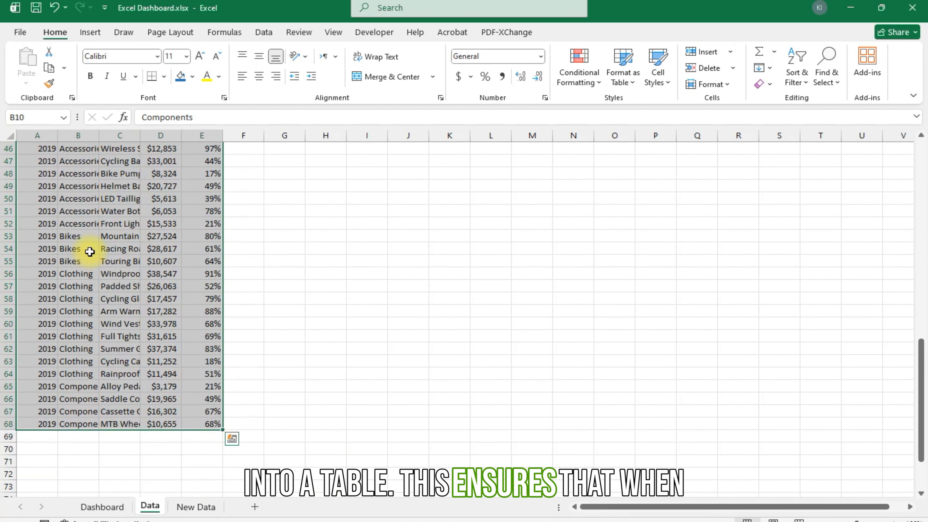
scroll(90, 252, "up", 18)
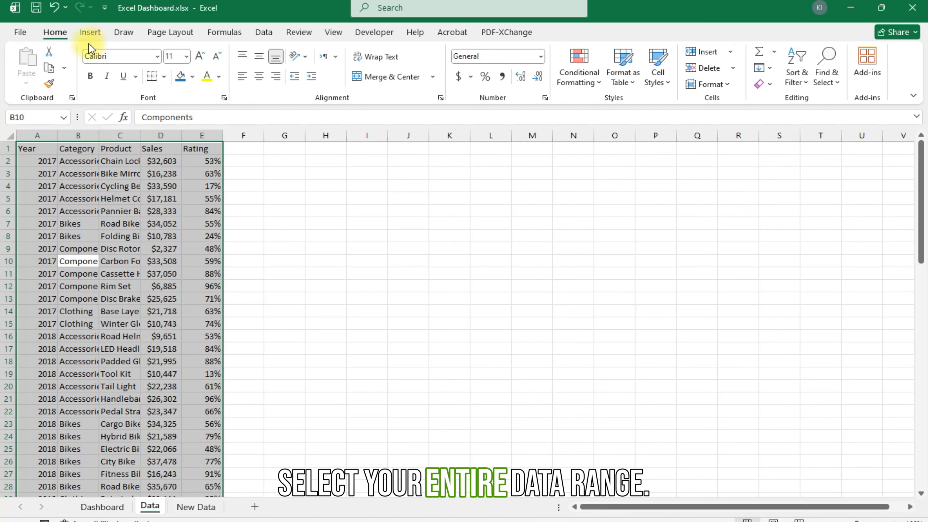
left_click(90, 32)
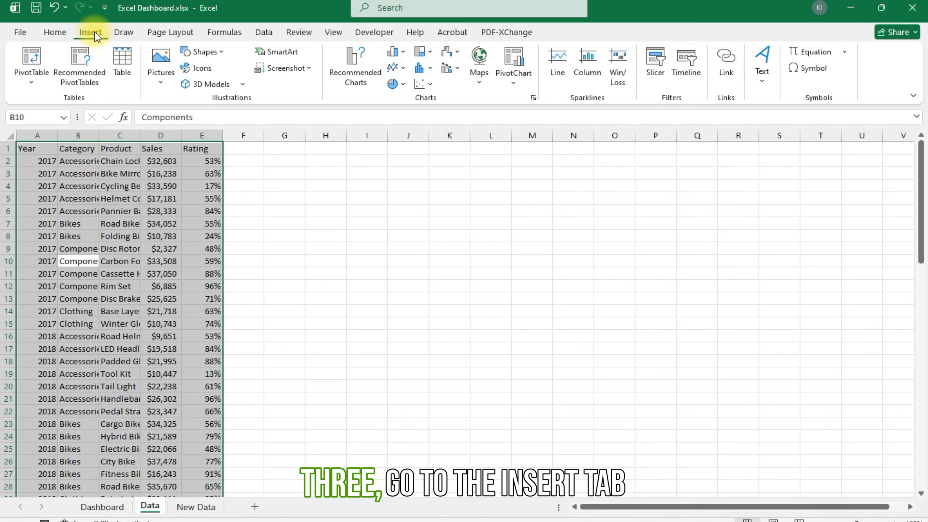
left_click(124, 60)
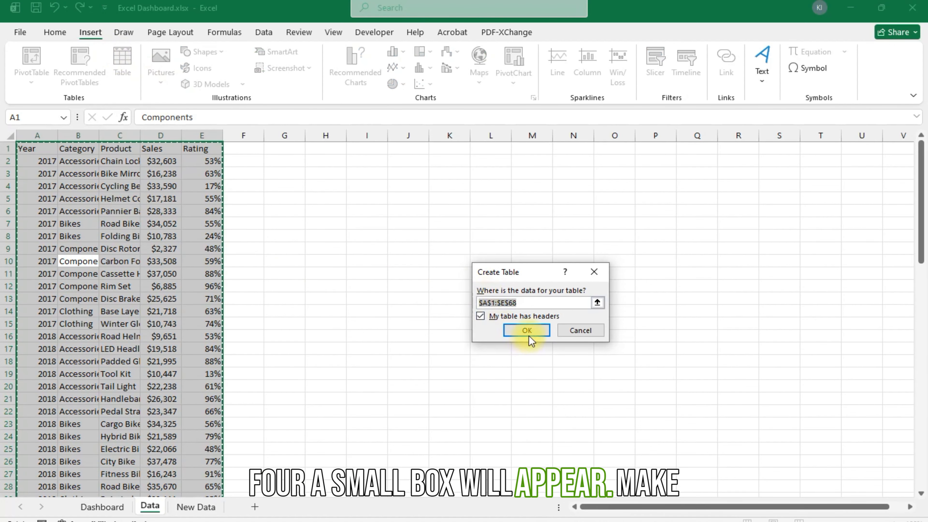
left_click(482, 317)
left_click(482, 318)
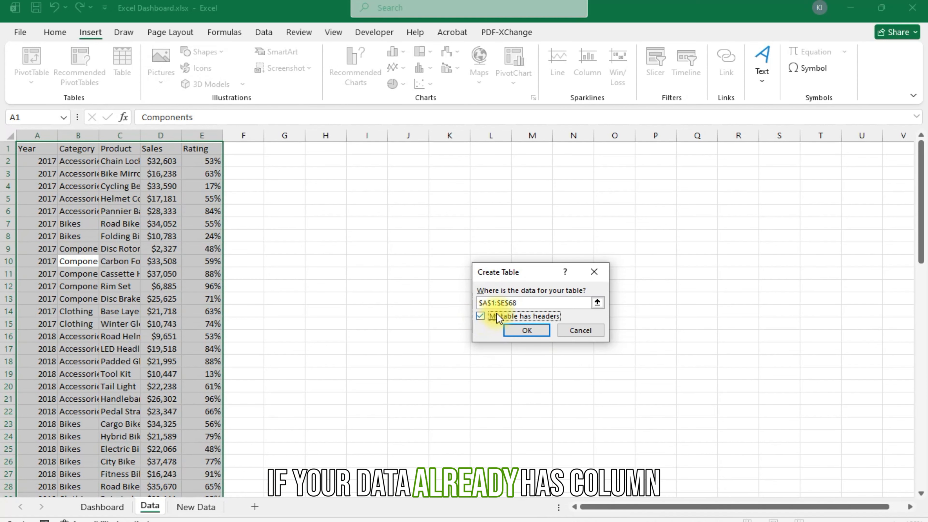
left_click(527, 331)
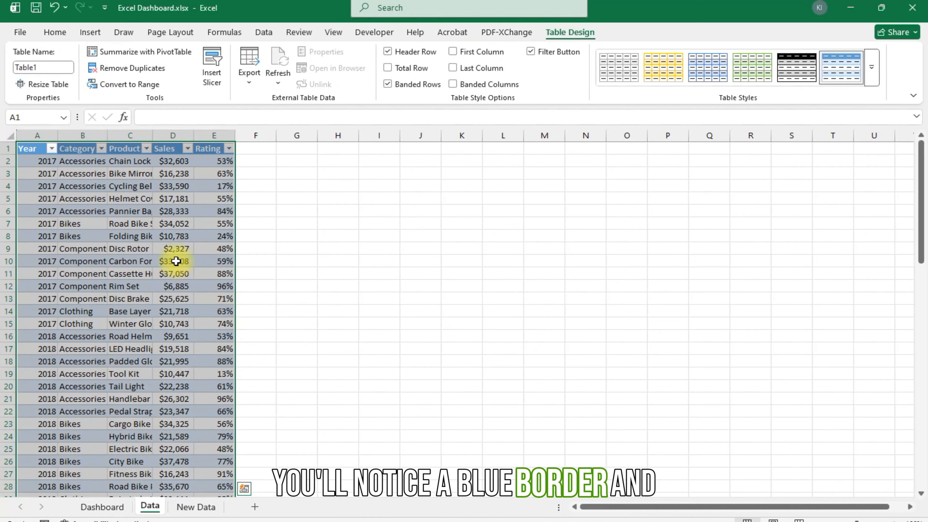
Step: Create a PivotChart from the whole Table1 on a new worksheet
left_click(176, 261)
scroll(178, 256, "down", 13)
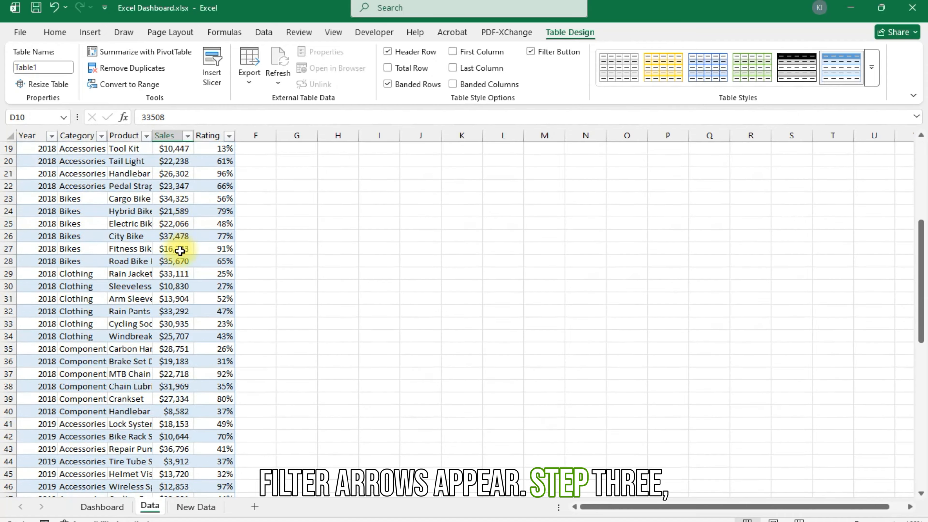
scroll(180, 251, "up", 13)
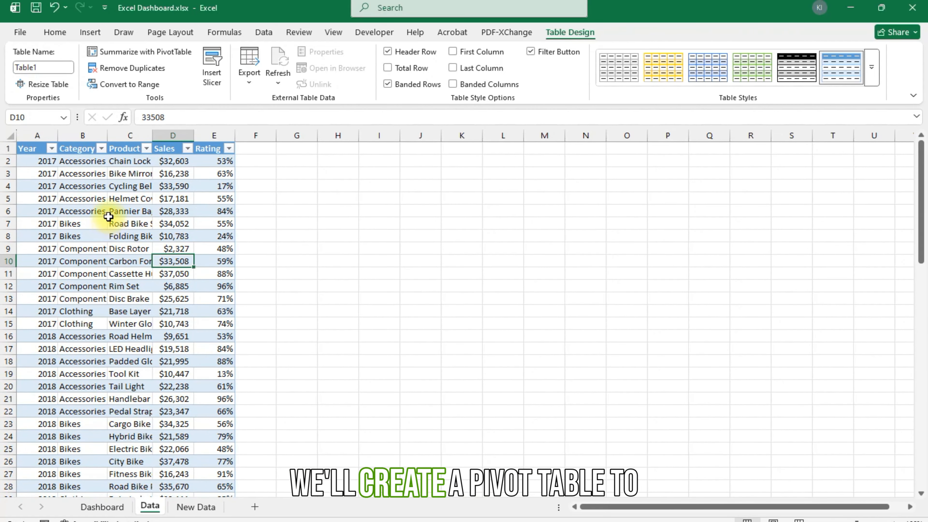
key("ctrl+a")
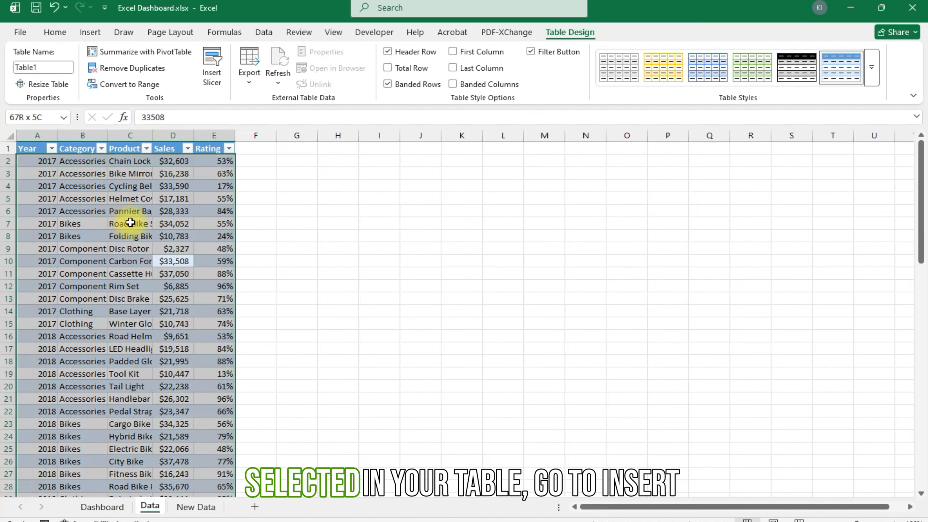
left_click(94, 35)
left_click(515, 65)
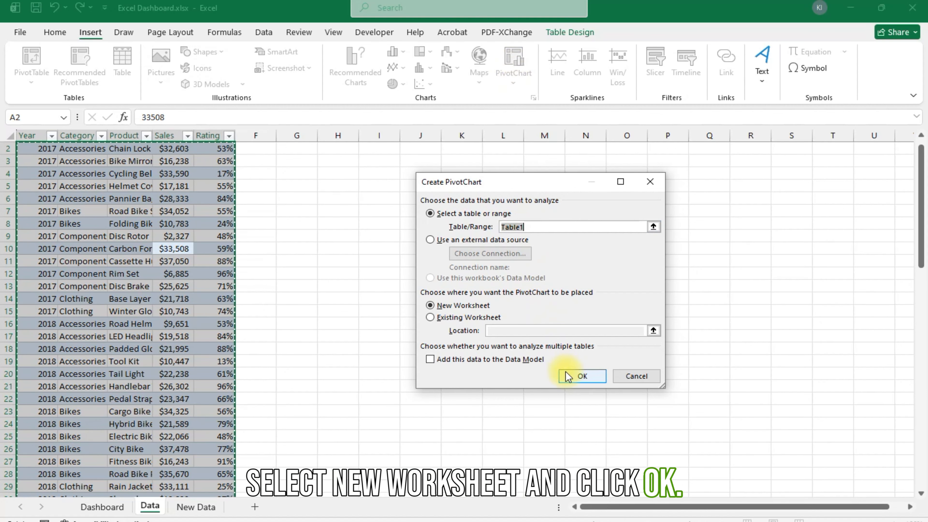
left_click(576, 380)
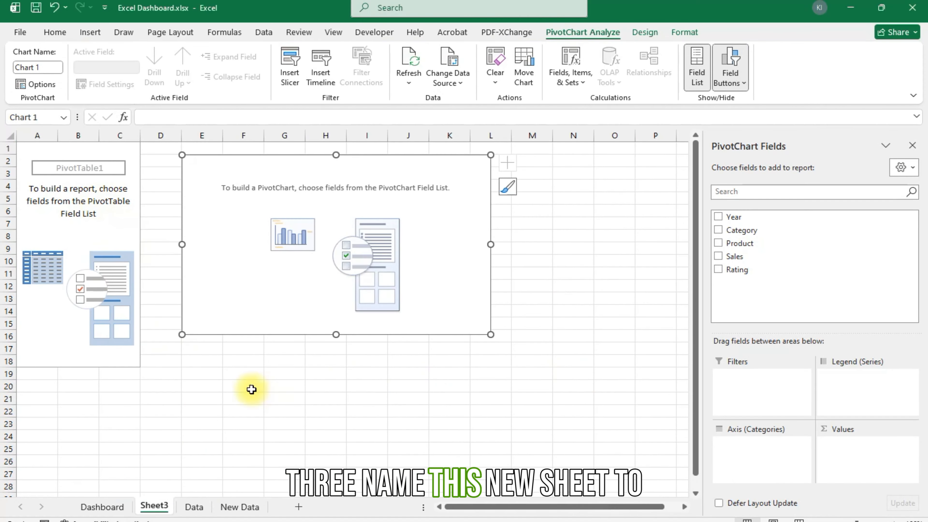
Step: Rename the new pivot sheet as Workings
double_click(159, 505)
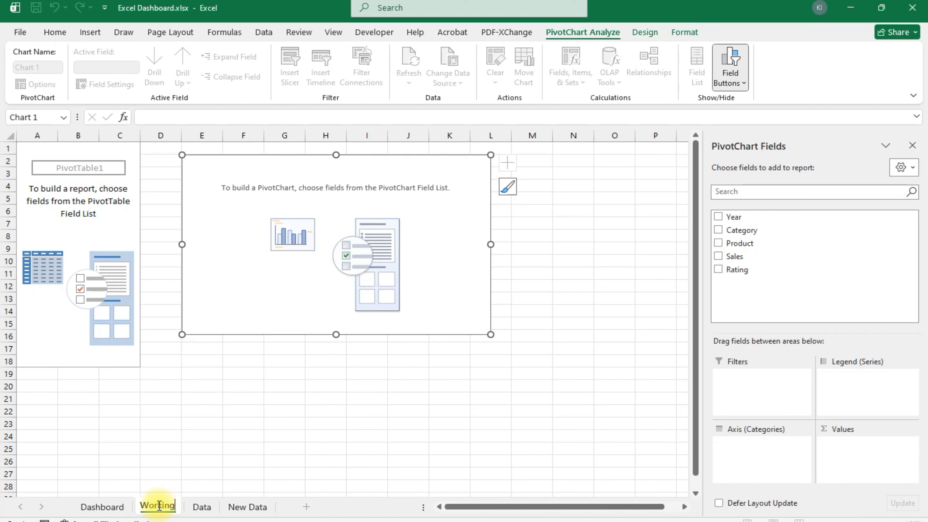
type("Workings")
key("Return")
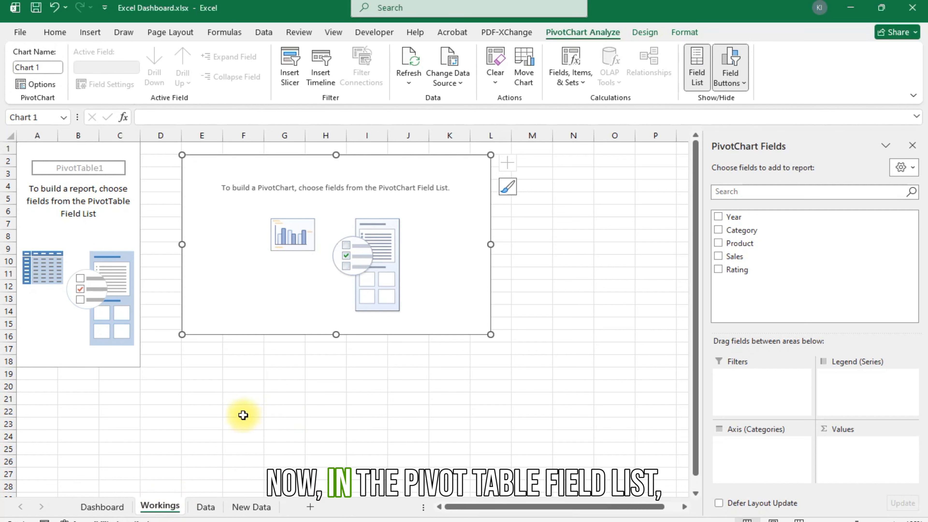
Step: Add Category and Product as axis fields and Sales as the summed value of the PivotChart
left_click(718, 230)
left_click(718, 244)
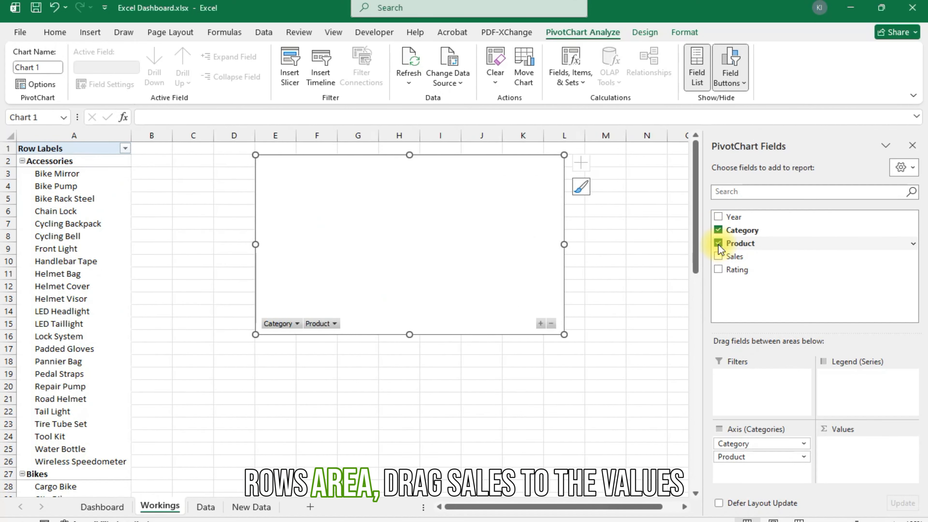
left_click(719, 258)
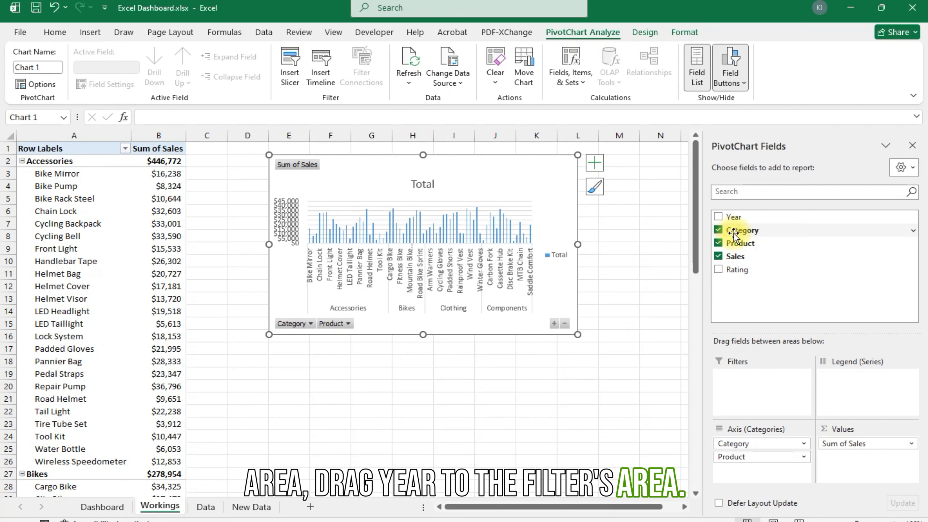
Step: Add a slicer for the Year field, place it beside the chart and shorten it to fit its year buttons
right_click(751, 219)
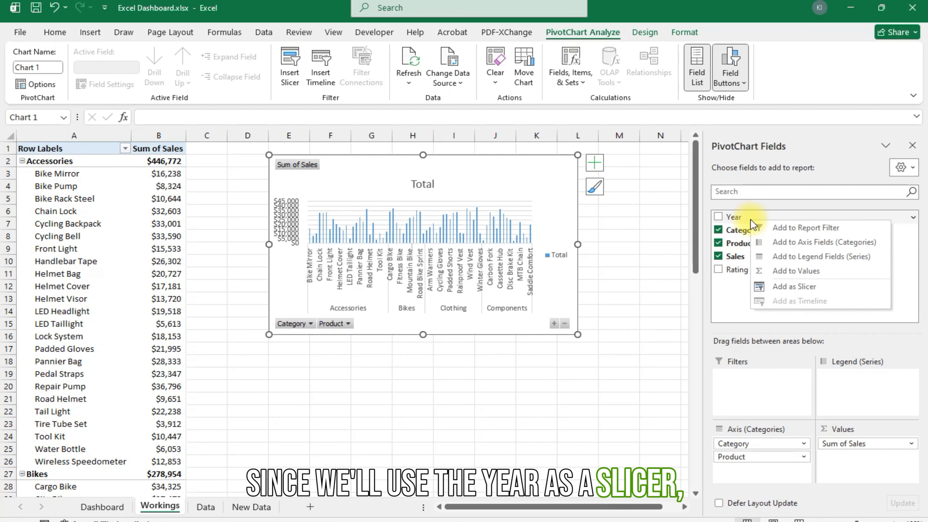
left_click(824, 286)
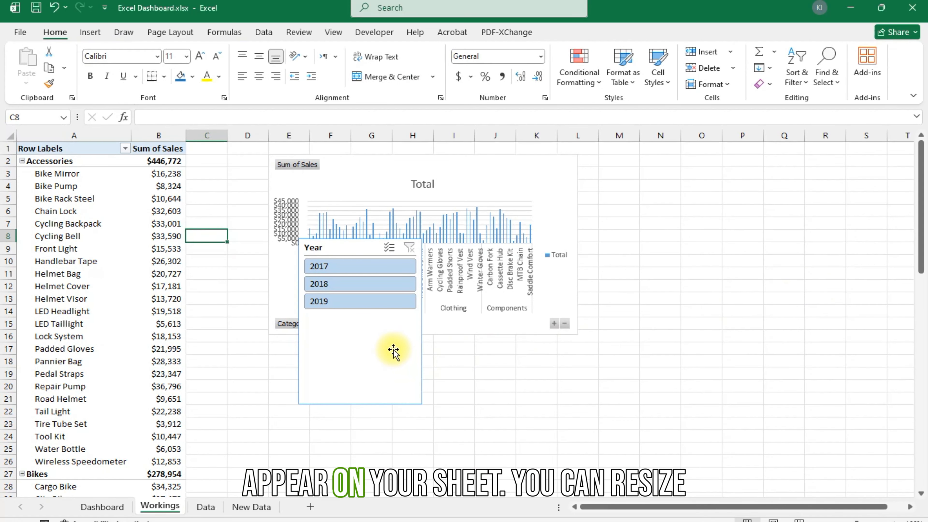
left_click_drag(390, 351, 672, 279)
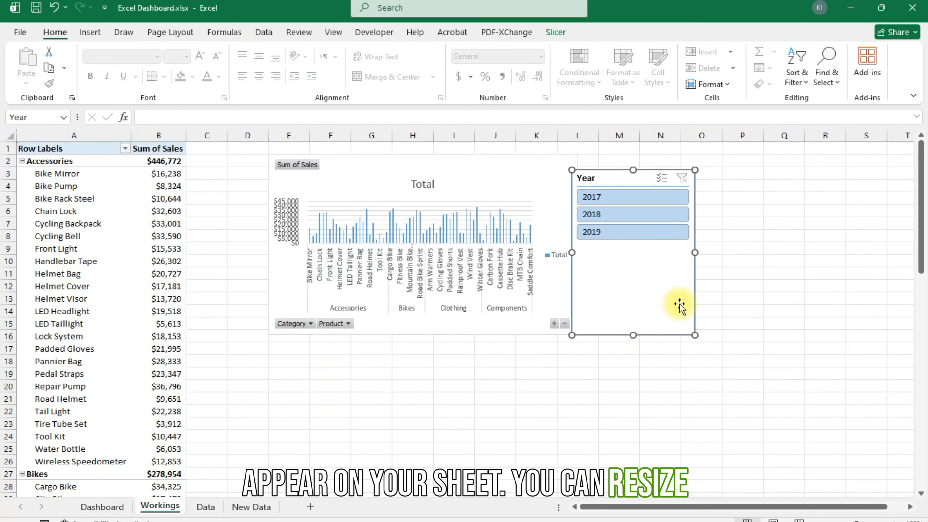
left_click_drag(709, 242, 709, 262)
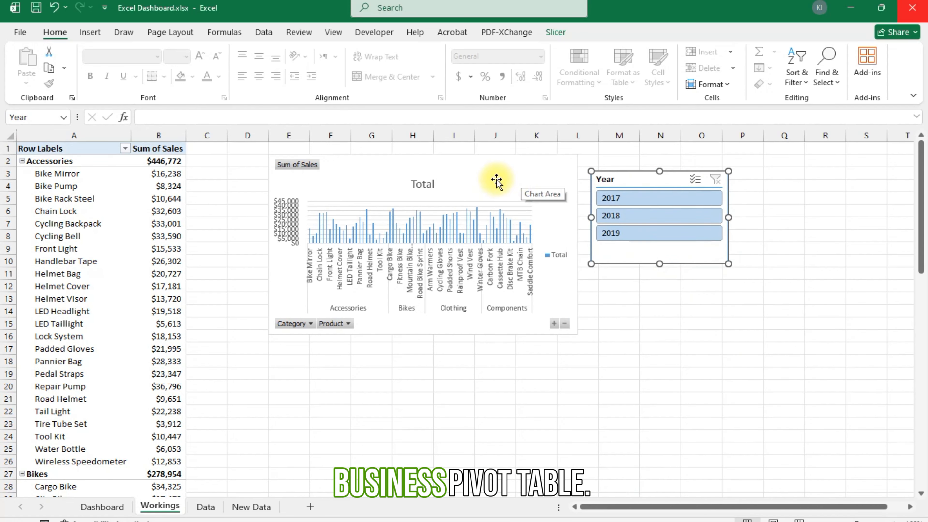
Step: Move the PivotChart closer to the pivot table and make it narrower and taller
left_click_drag(497, 180, 430, 184)
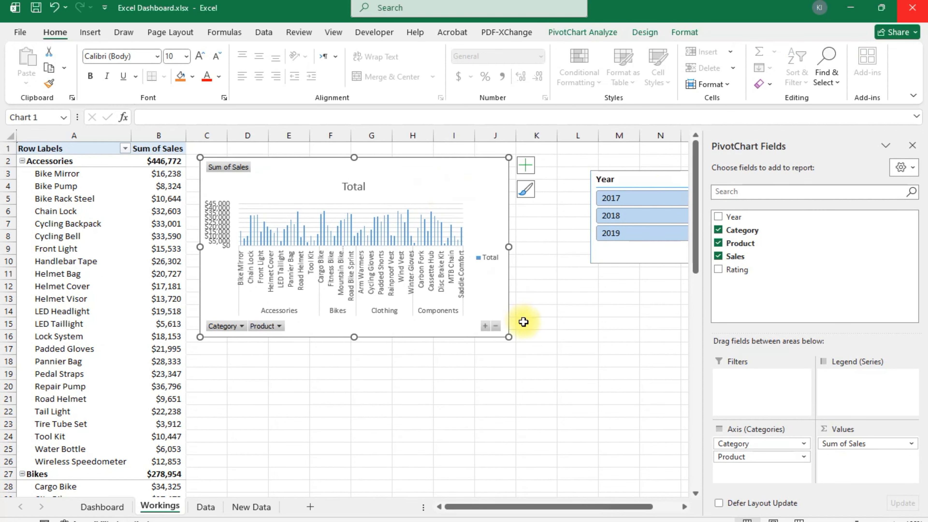
left_click_drag(509, 339, 433, 452)
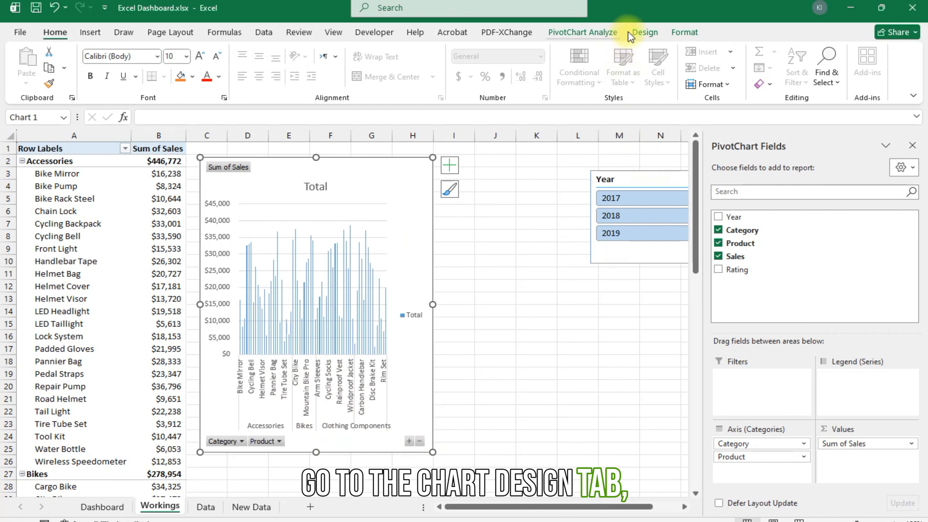
Step: Change the PivotChart type to Clustered Bar and enlarge the chart so the product bars have more room
left_click(644, 32)
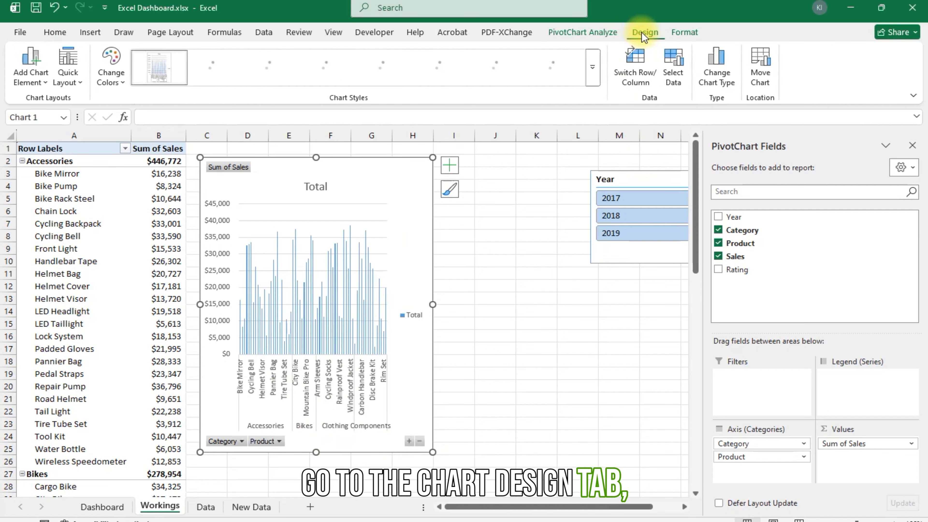
left_click(720, 79)
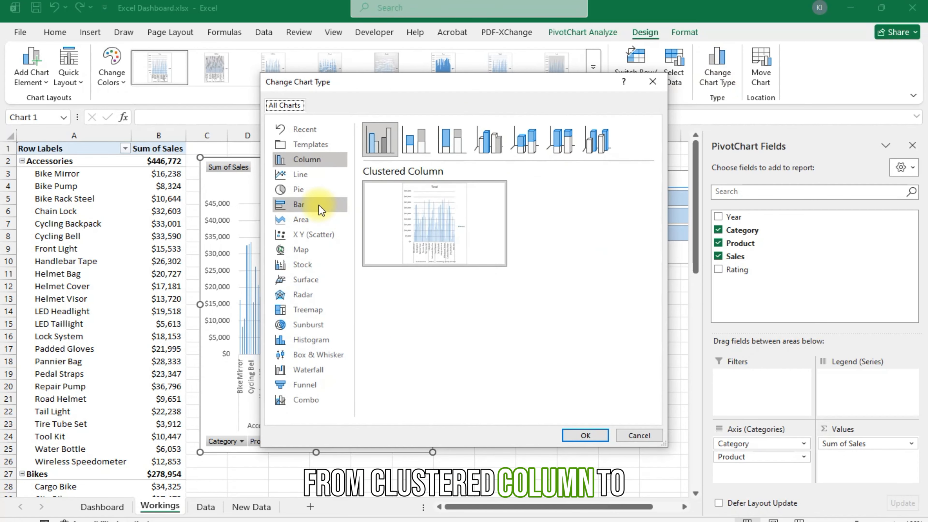
left_click(320, 208)
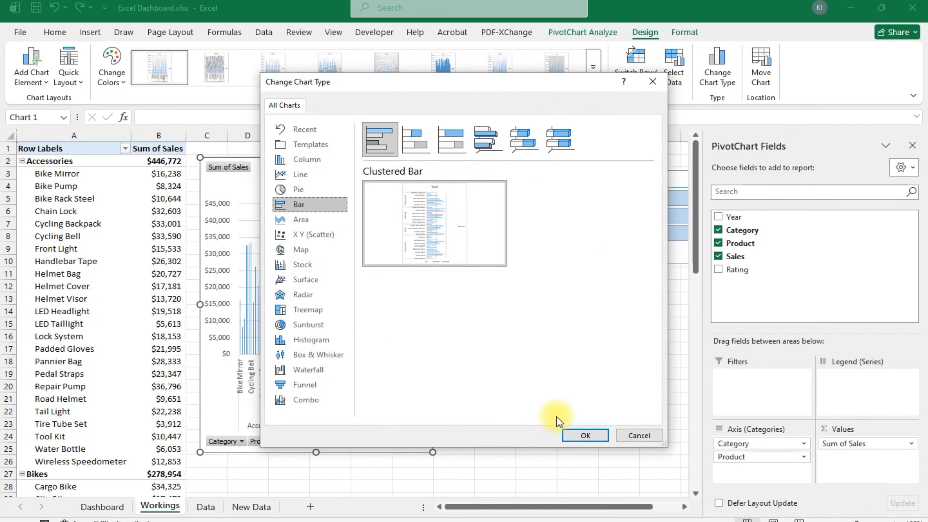
left_click(572, 437)
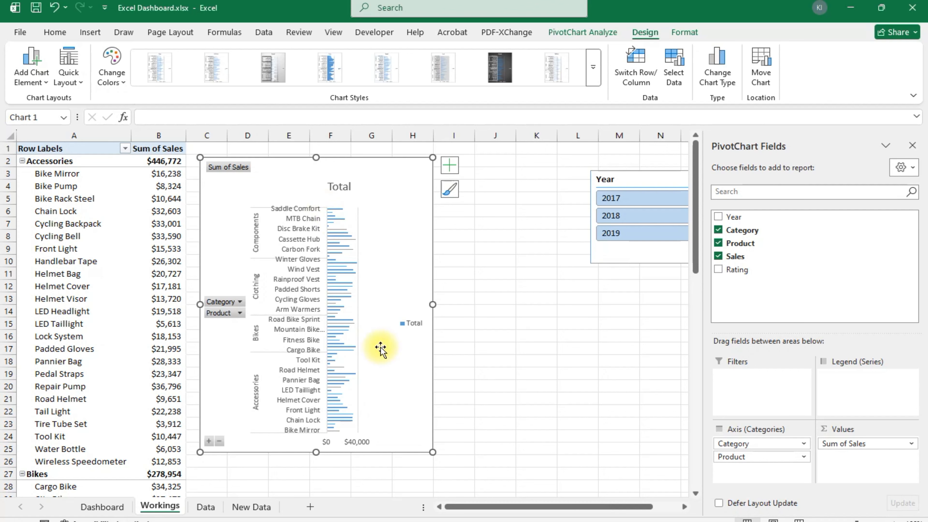
left_click_drag(436, 453, 490, 482)
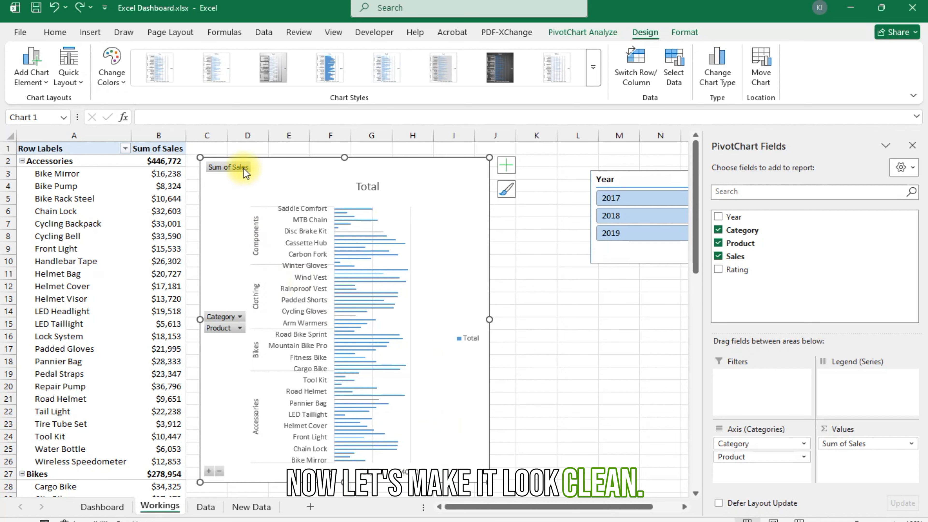
Step: Hide the value and axis field buttons on the chart, and test collapsing and expanding the product level
right_click(227, 169)
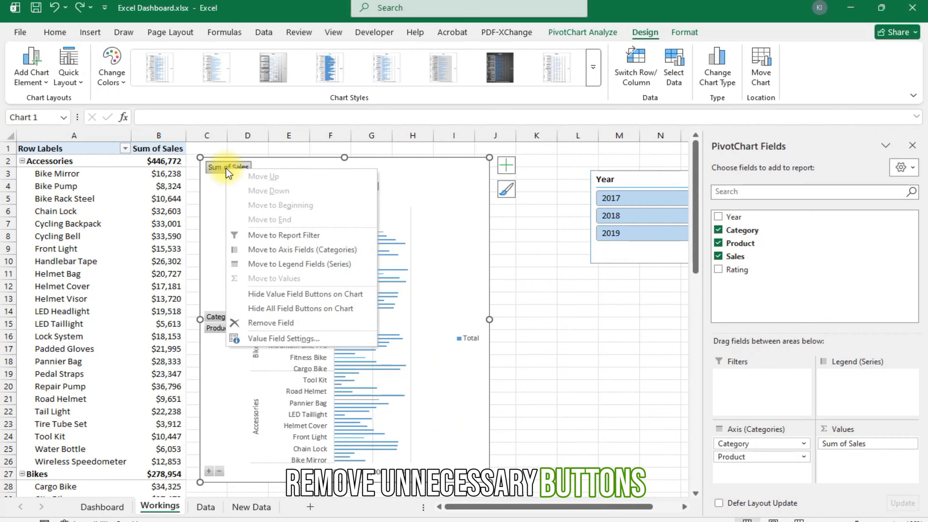
left_click(277, 293)
right_click(229, 310)
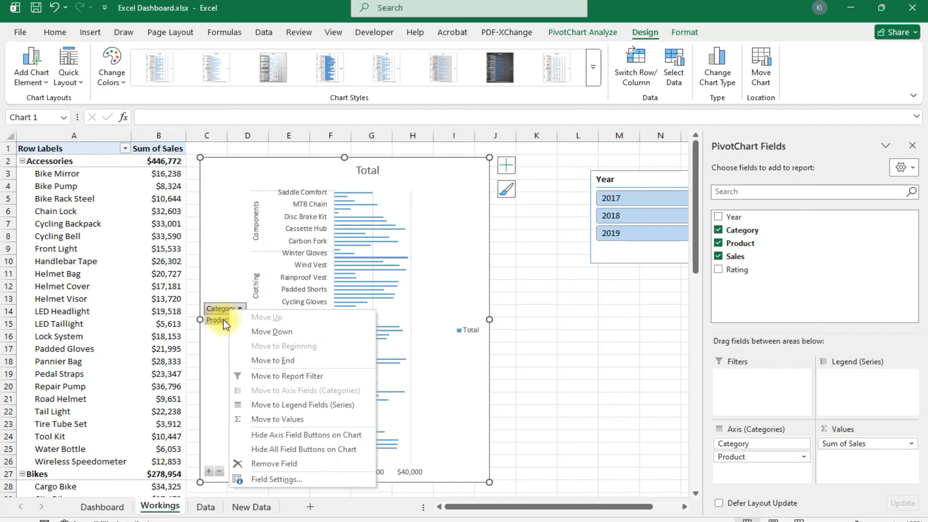
left_click(290, 435)
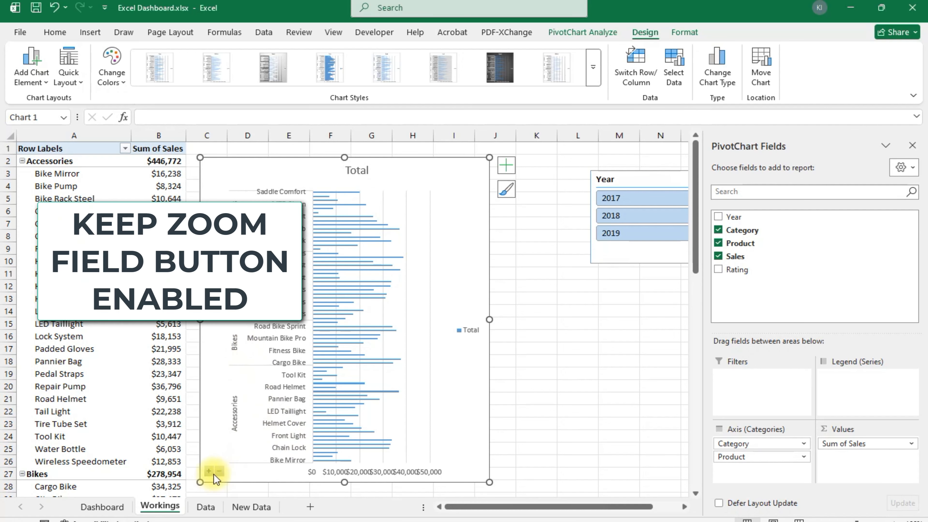
left_click(218, 473)
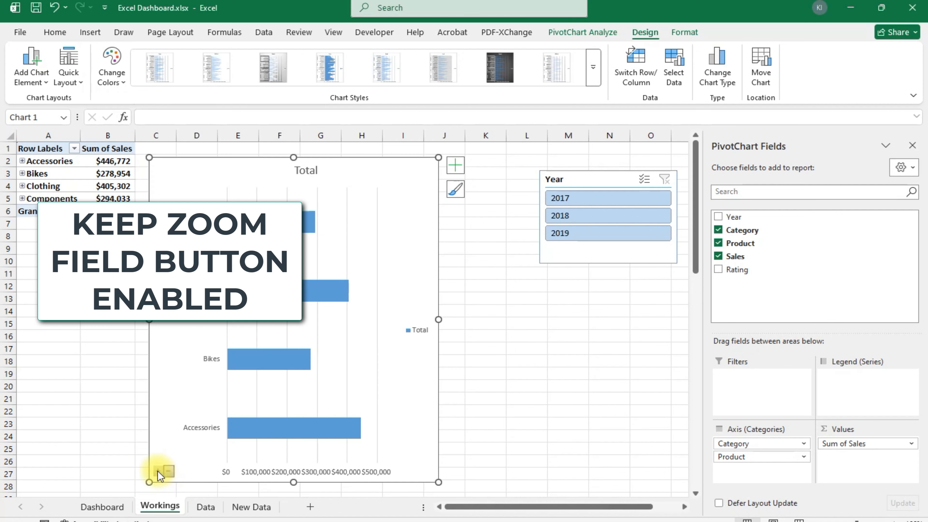
left_click(159, 471)
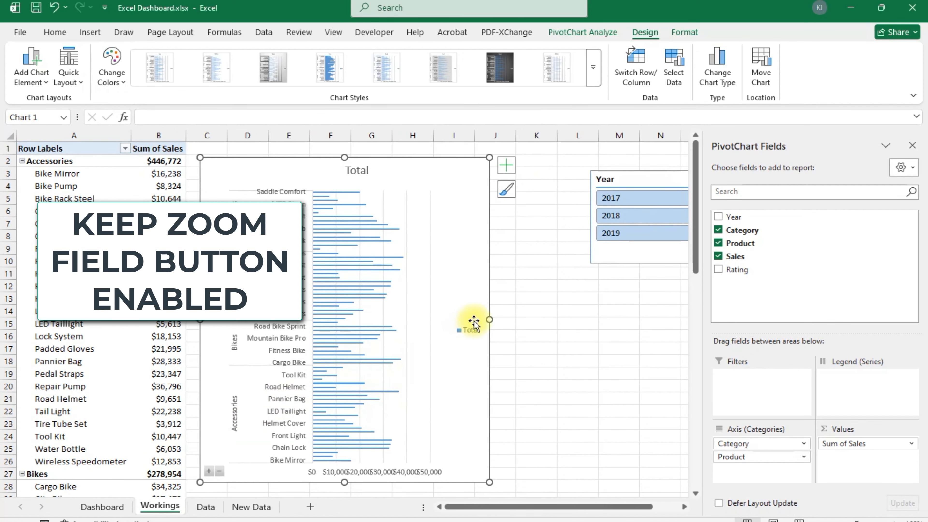
Step: Remove the gridlines, legend and primary horizontal axis from the PivotChart
left_click(506, 167)
left_click(537, 255)
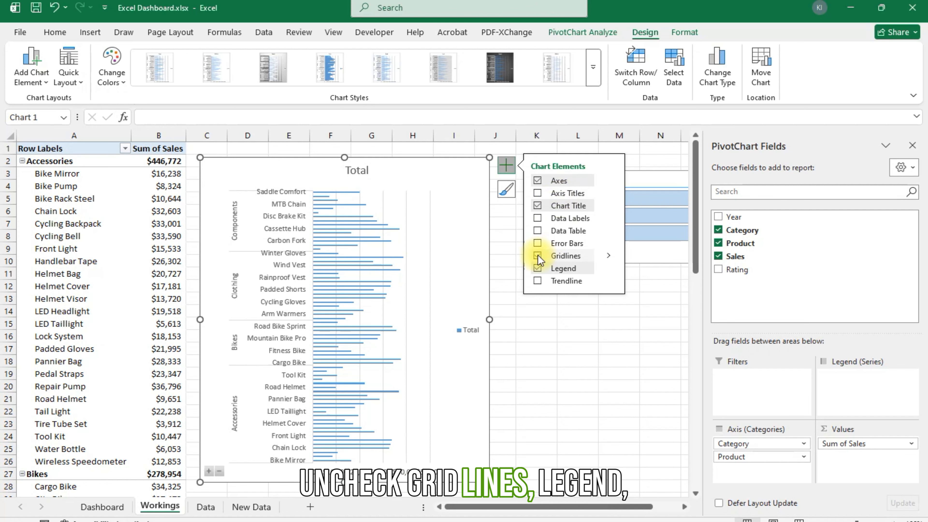
left_click(537, 268)
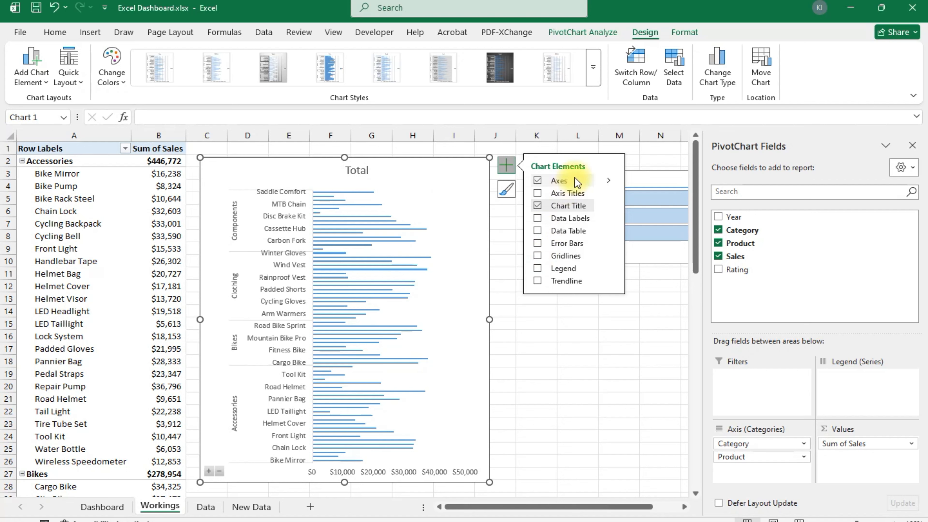
left_click(607, 181)
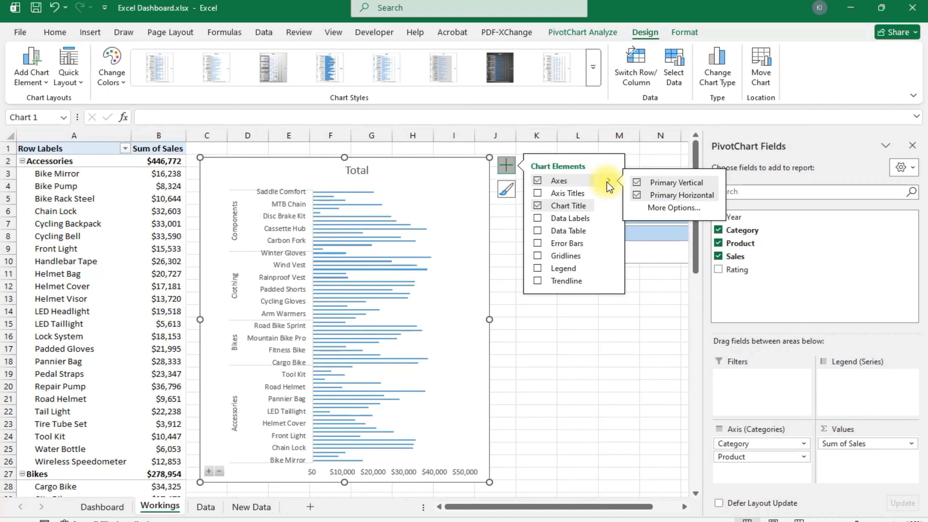
left_click(637, 196)
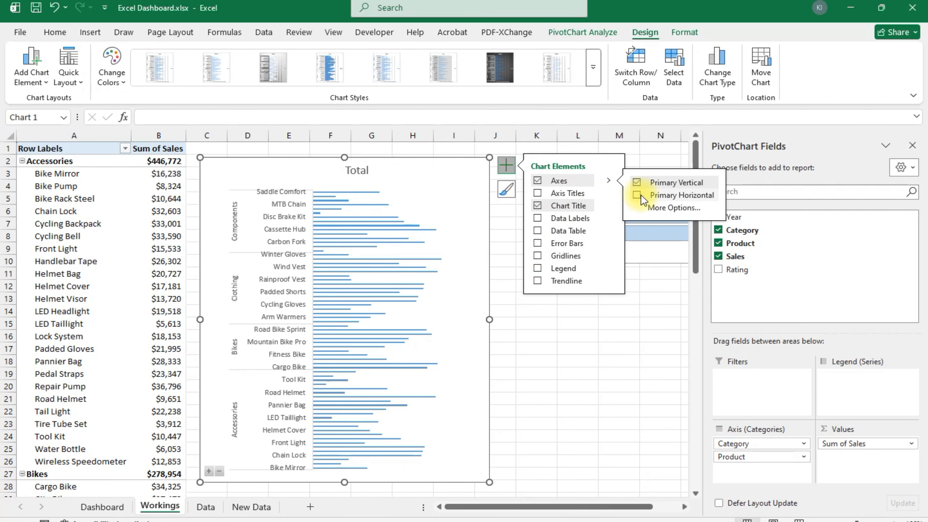
Step: Make the PivotChart considerably taller and slightly wider to give the product labels more room
scroll(384, 441, "down", 1)
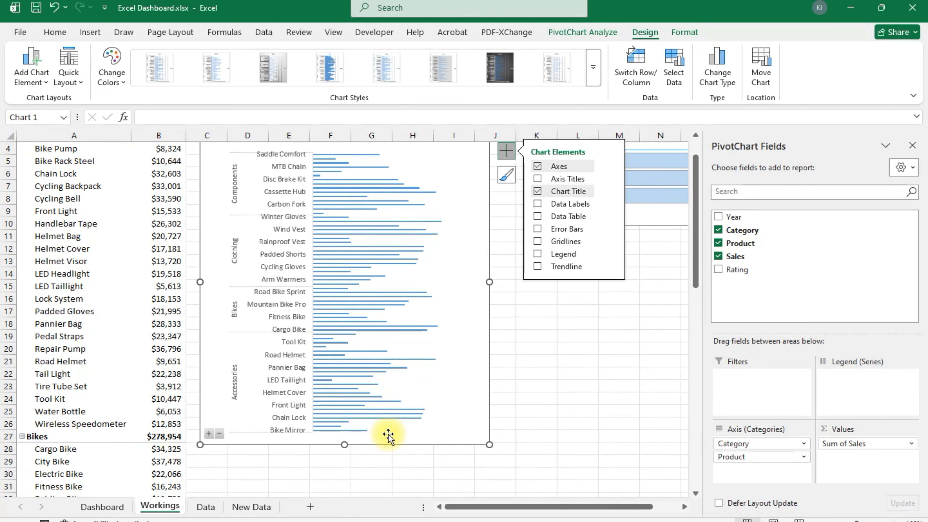
left_click_drag(489, 446, 496, 474)
scroll(445, 442, "up", 1)
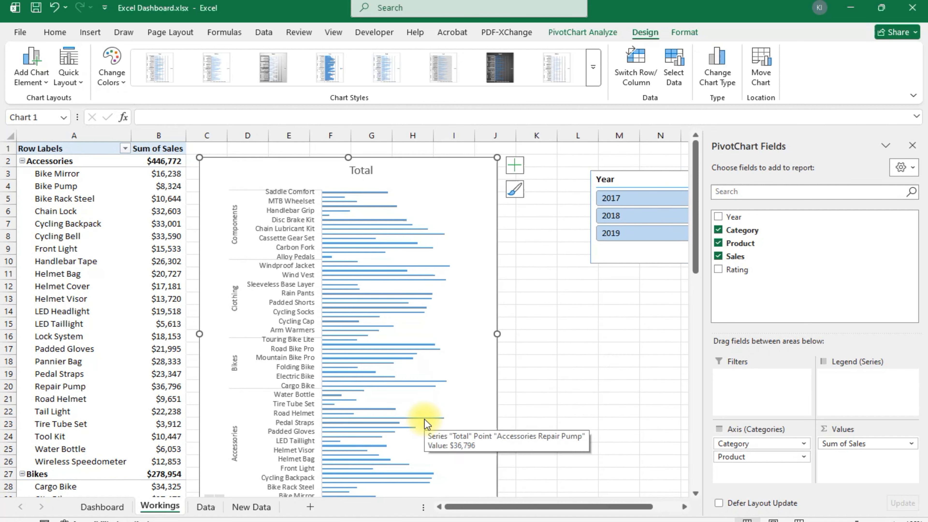
Step: Add data labels to the bars and enlarge the PivotChart down to about row 39 so the labels are spaced out
left_click(514, 165)
left_click(546, 219)
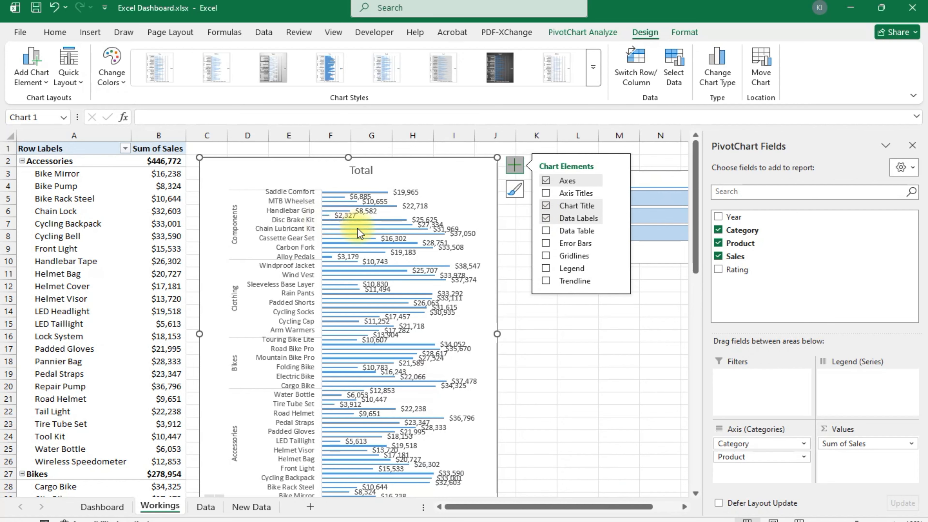
scroll(395, 175, "down", 6)
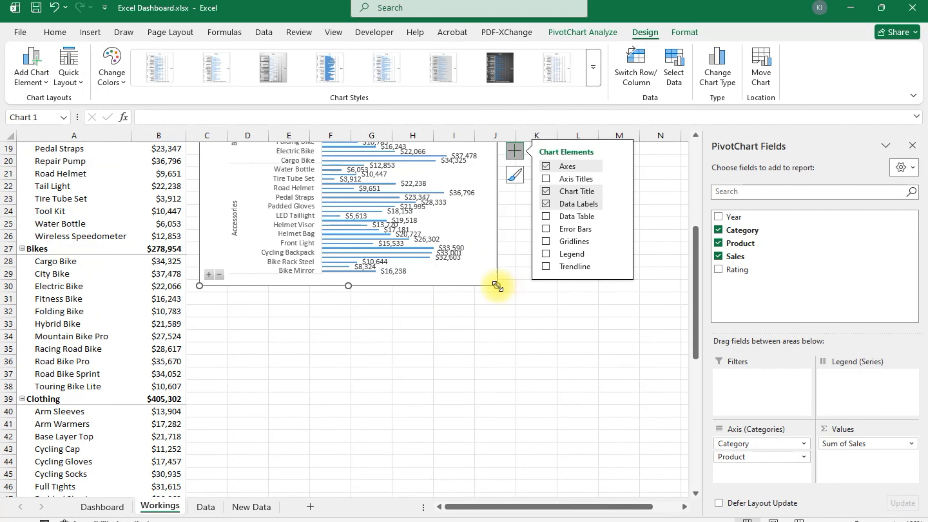
left_click_drag(497, 284, 529, 398)
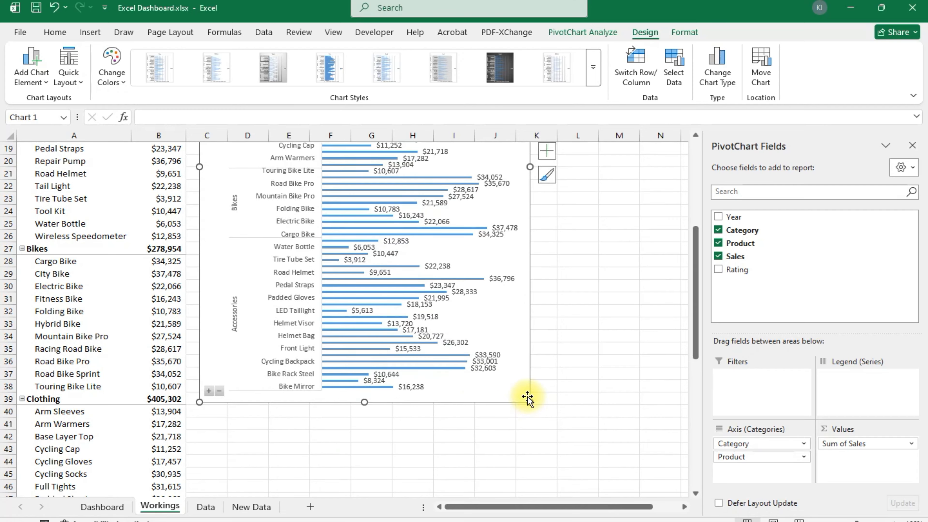
scroll(480, 380, "up", 6)
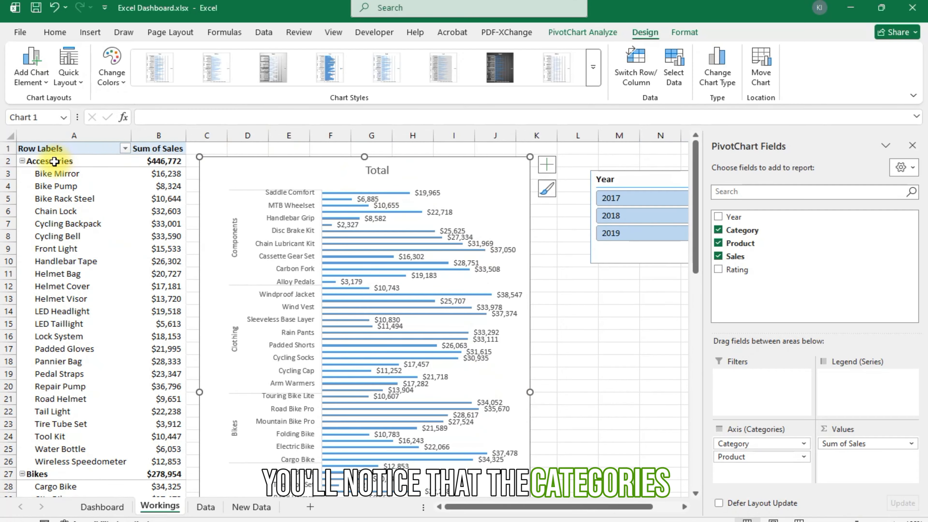
Step: Compare the category order in the pivot table and chart, and set the chart's vertical axis to show categories in reverse order
left_click(62, 161)
scroll(50, 417, "down", 8)
scroll(63, 384, "up", 8)
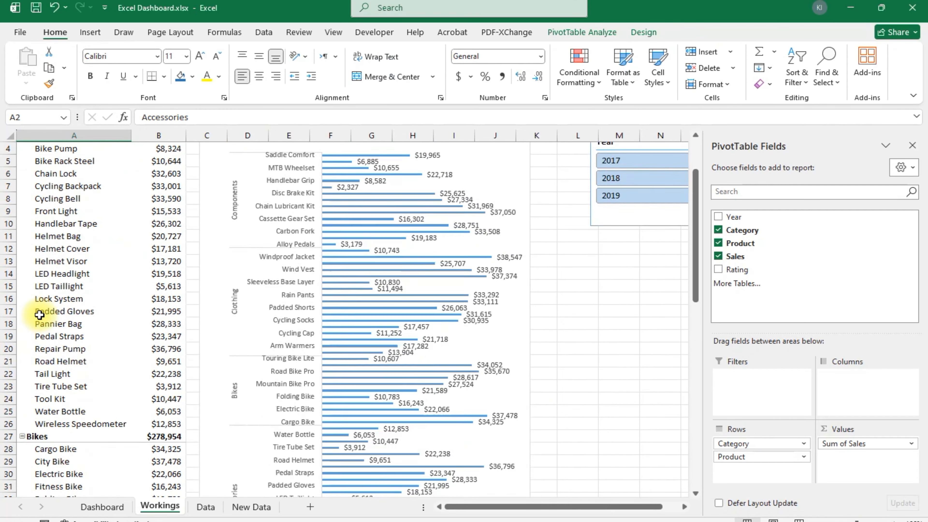
left_click(243, 256)
scroll(238, 325, "down", 4)
scroll(238, 331, "up", 4)
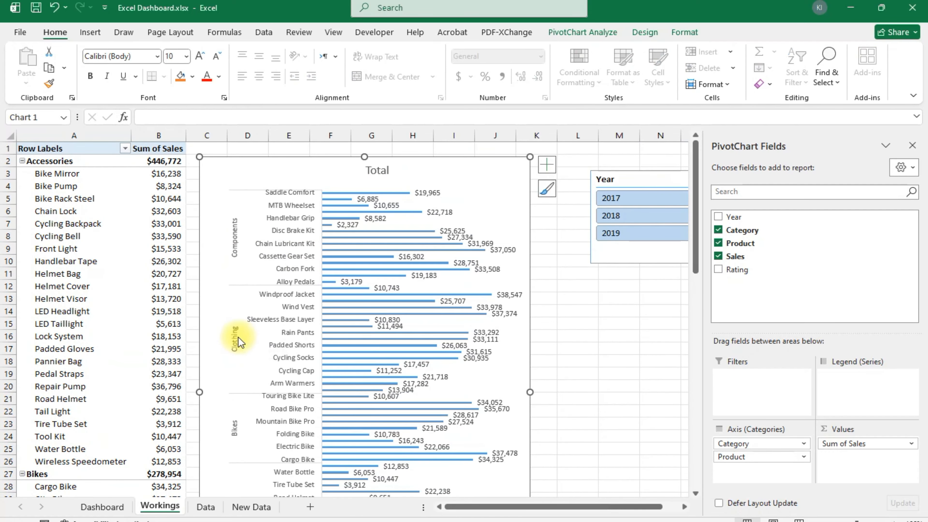
left_click(301, 232)
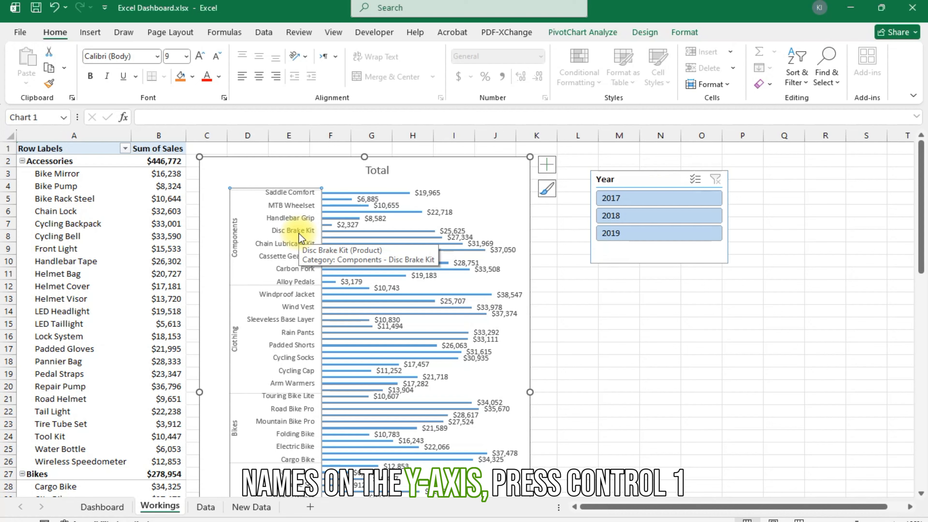
key("ctrl+1")
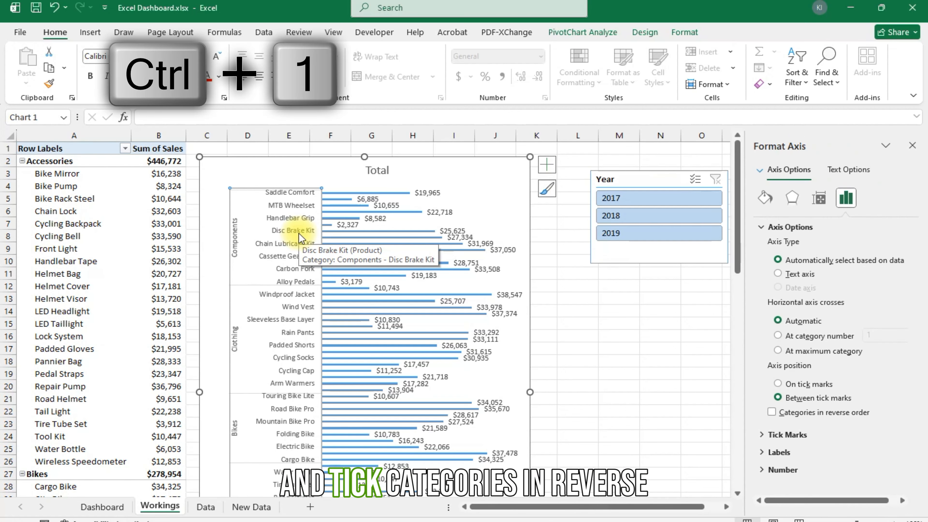
left_click(771, 412)
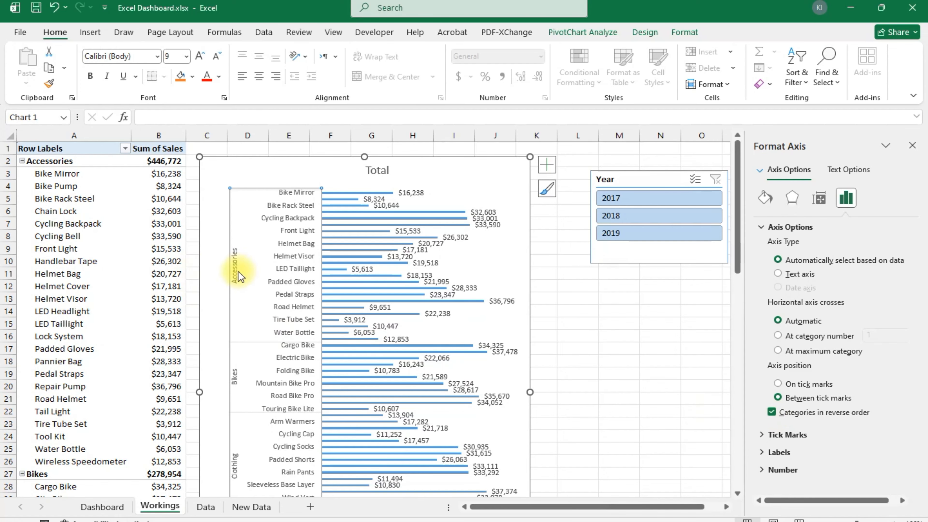
scroll(242, 278, "down", 5)
scroll(244, 308, "up", 5)
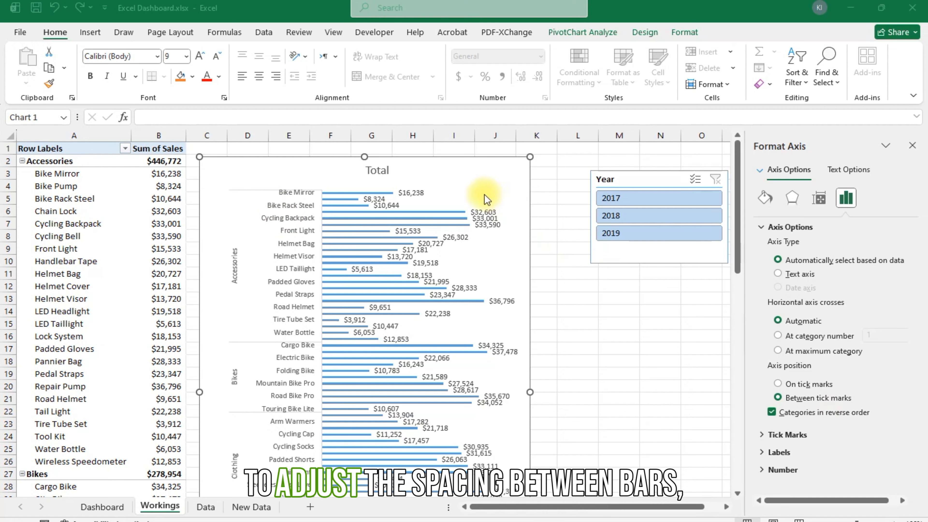
Step: Set the gap width of the chart's bar series to 50% and close the formatting pane
left_click(384, 193)
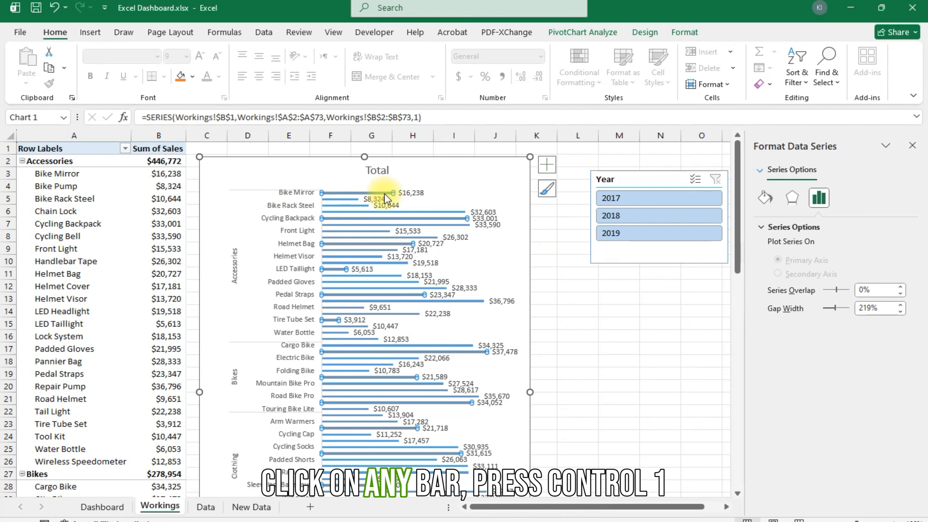
key("ctrl+1")
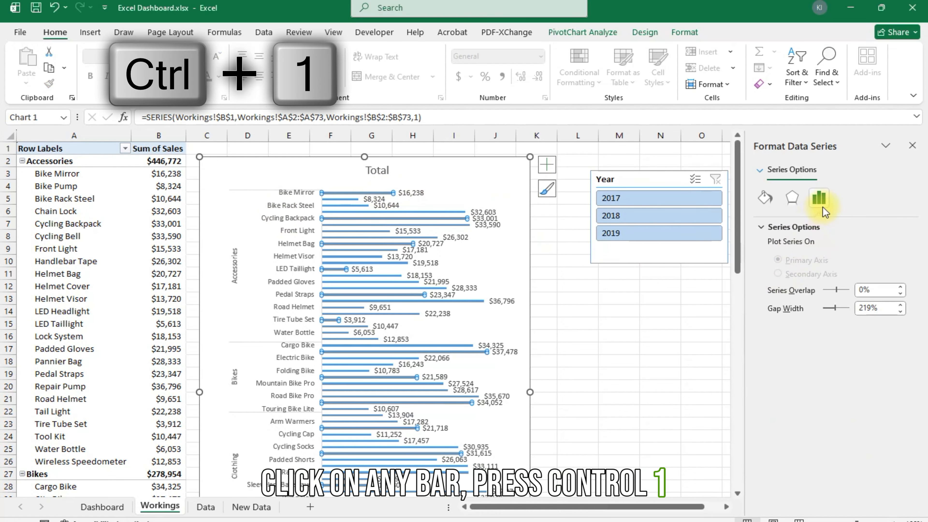
left_click(879, 309)
left_click_drag(881, 309, 851, 314)
type("50")
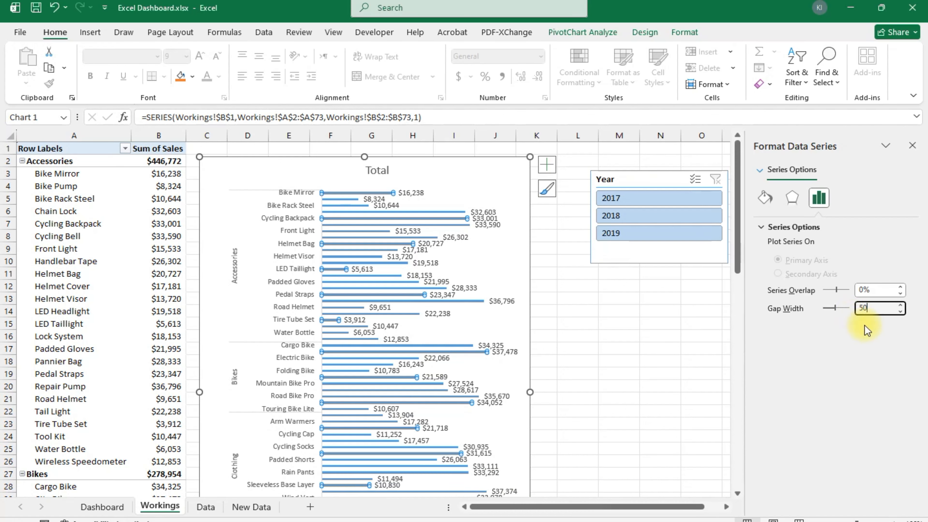
key("Return")
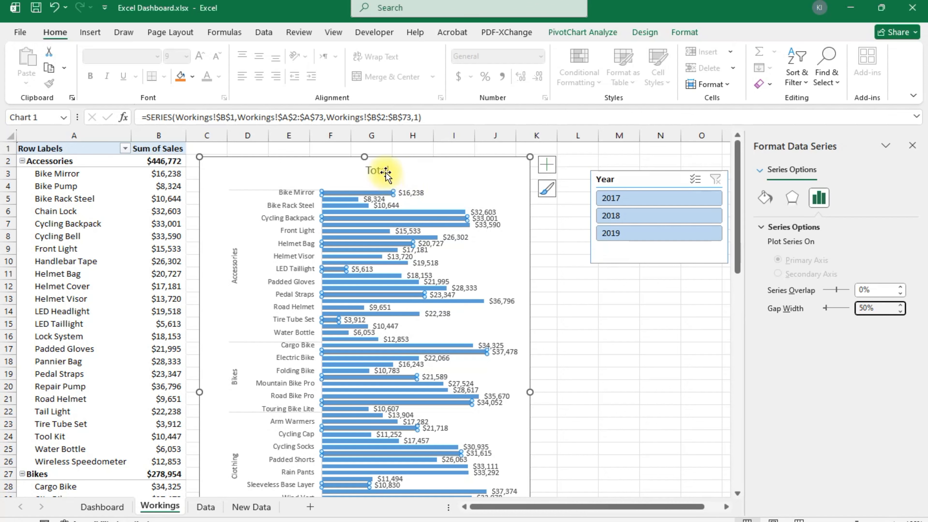
left_click(913, 146)
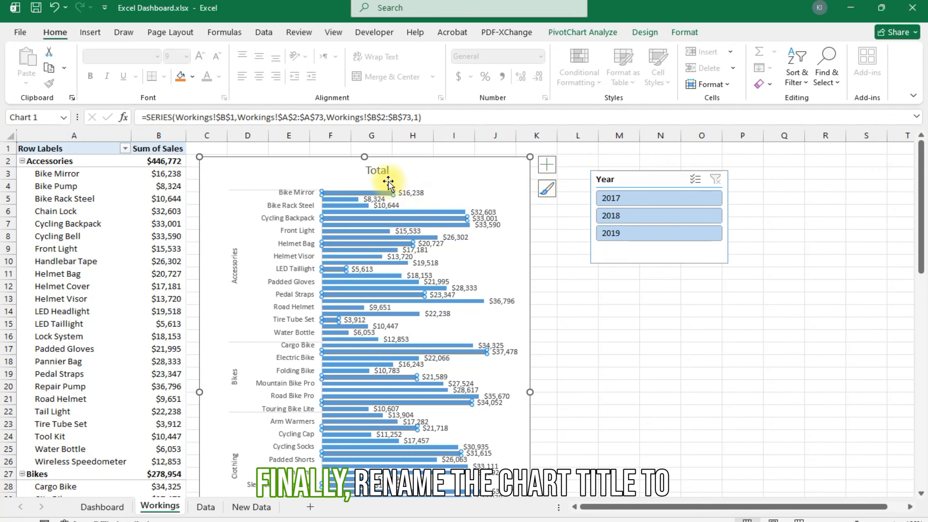
Step: Rename the chart title to "Sales" and move it to the chart's upper-left corner
double_click(384, 170)
type("S")
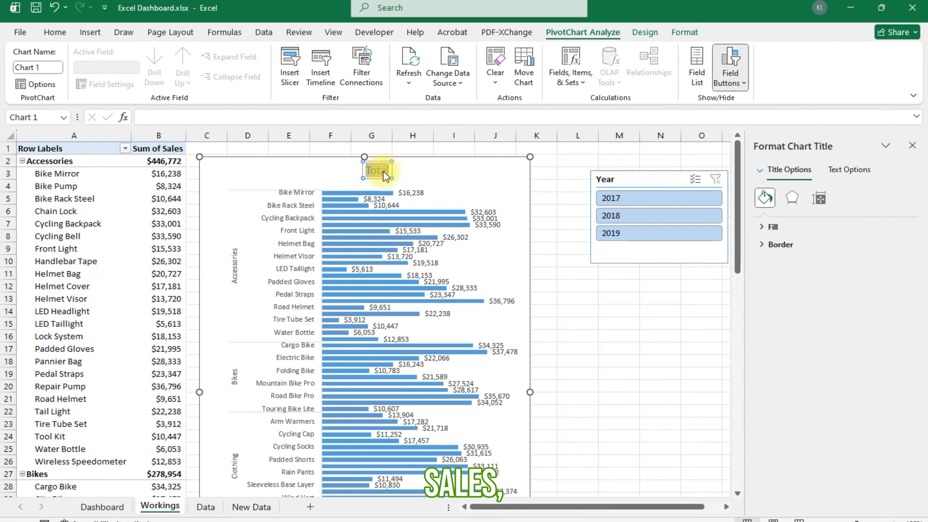
type("ales")
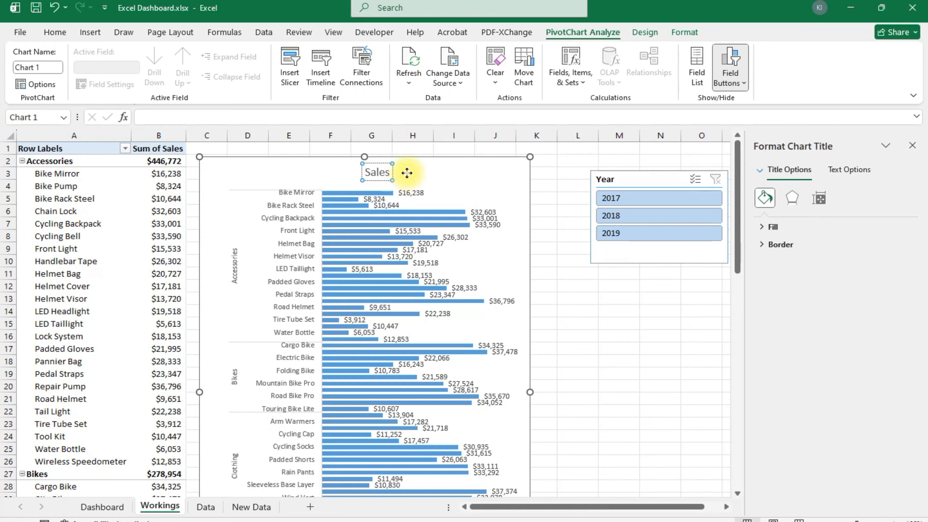
left_click_drag(407, 173, 249, 168)
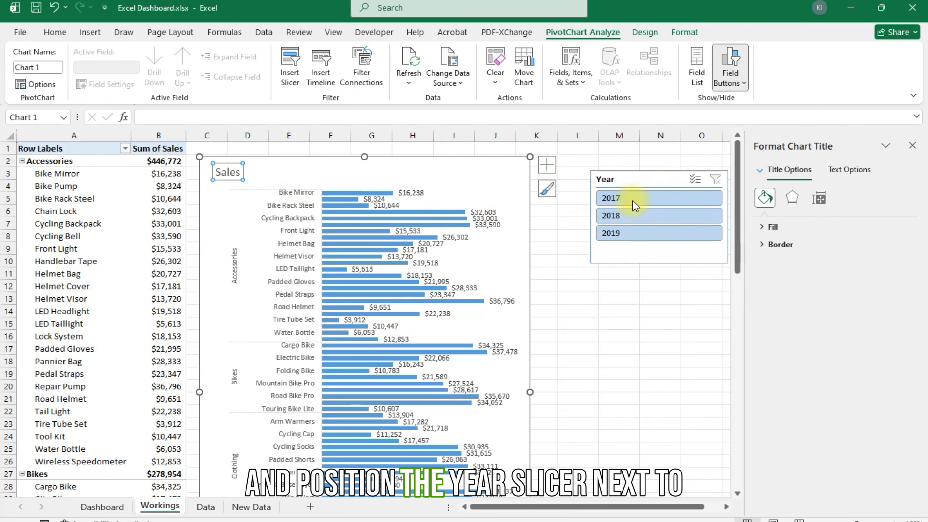
Step: Move the Year slicer onto the chart beside the Sales title and turn off its header display
left_click_drag(634, 179, 417, 173)
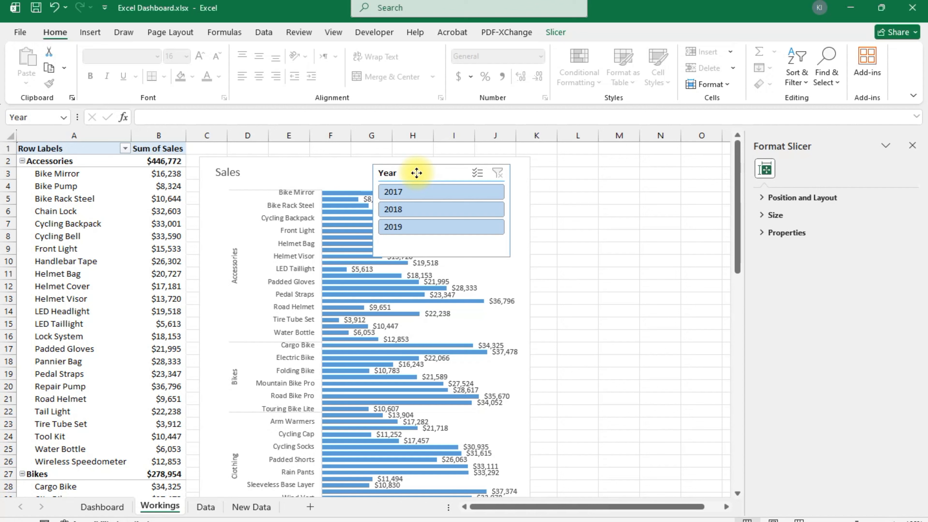
right_click(391, 174)
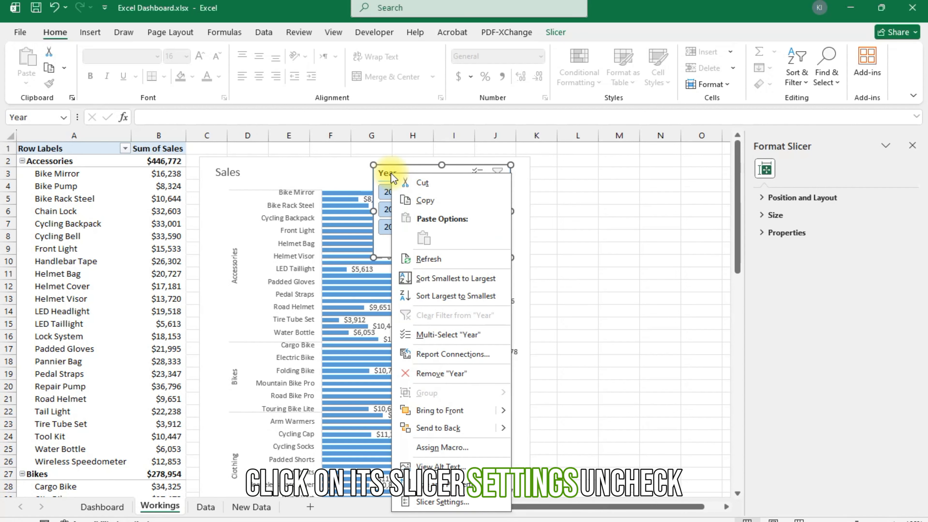
left_click(452, 502)
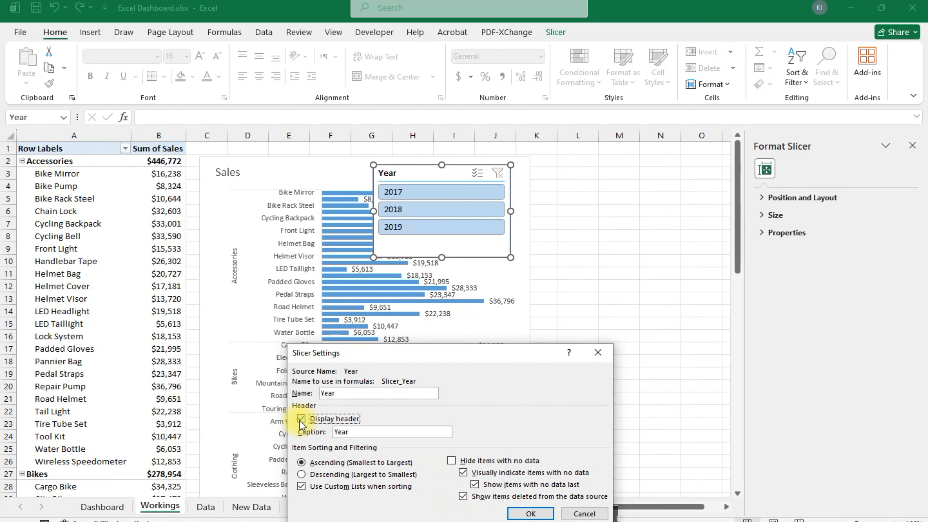
left_click(529, 514)
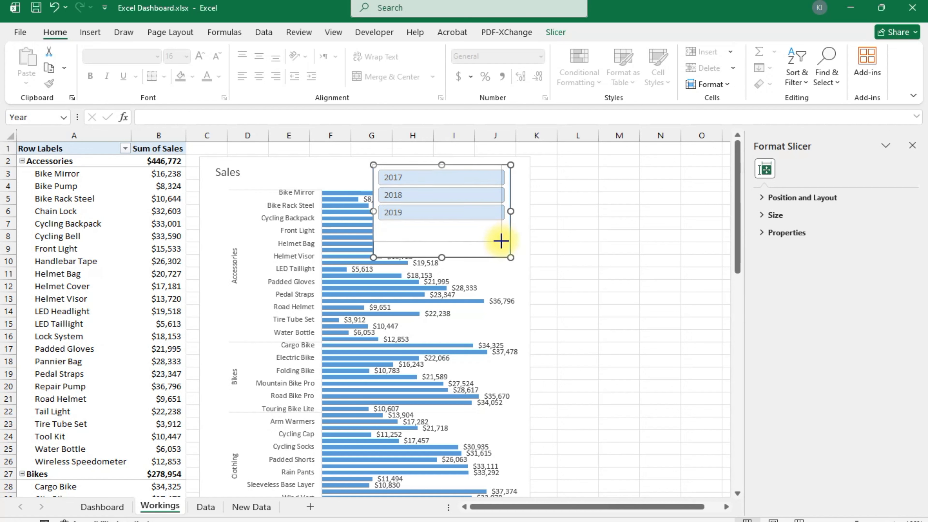
Step: Arrange the Year slicer buttons in 4 columns and shrink the slicer to about 0.48" high and 2.21" wide
left_click_drag(510, 239, 481, 189)
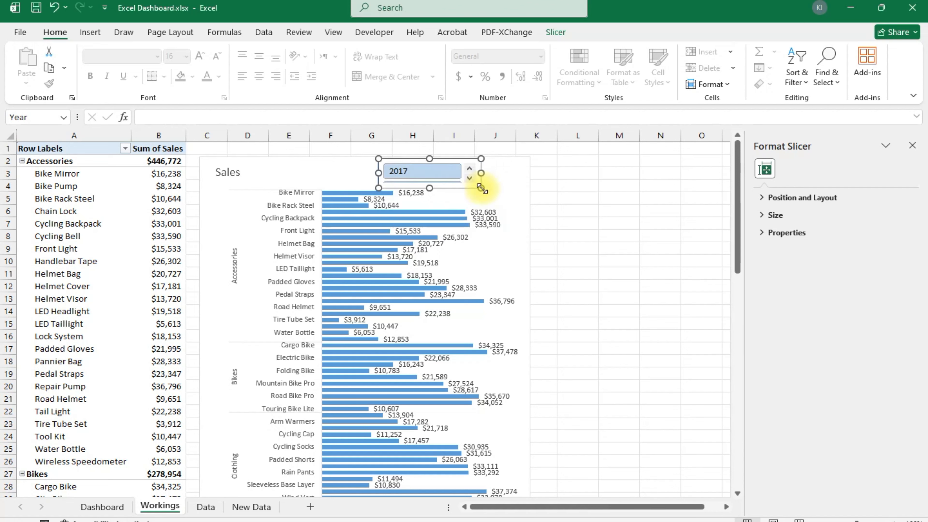
key("ctrl+z")
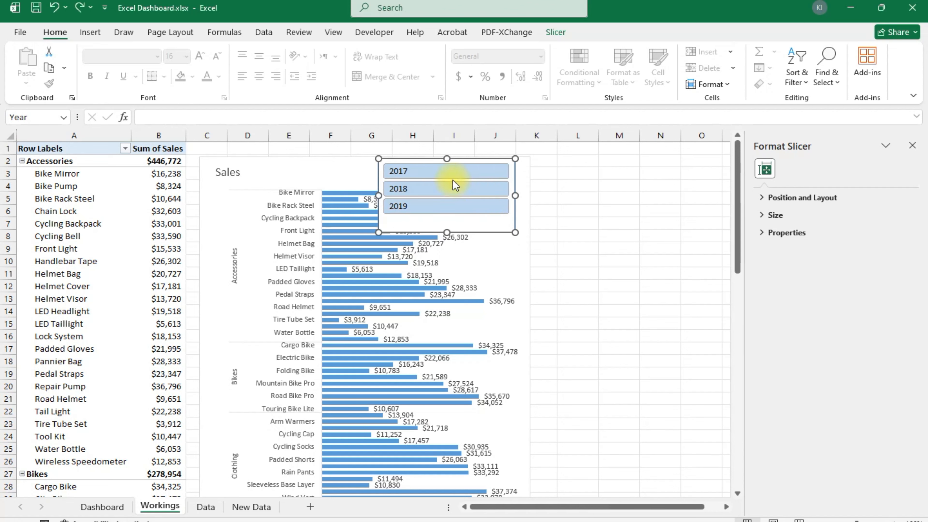
left_click(558, 32)
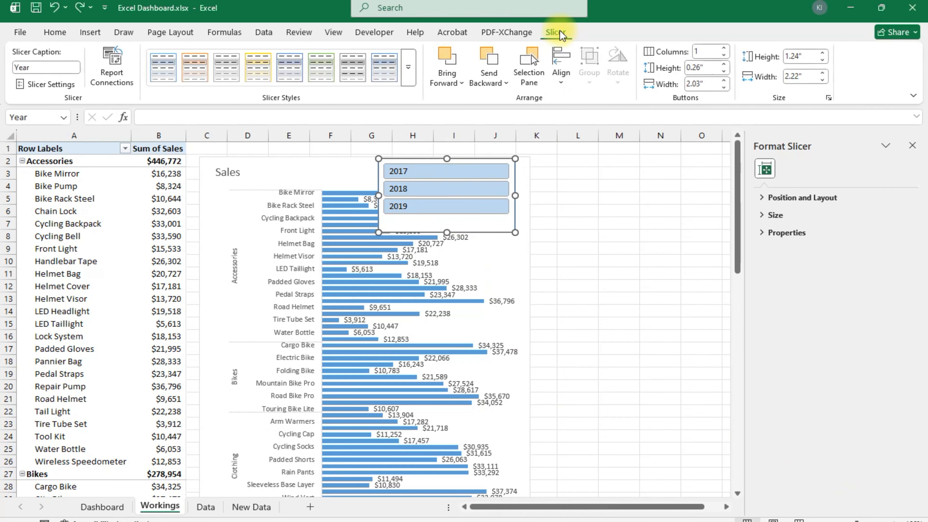
left_click(706, 53)
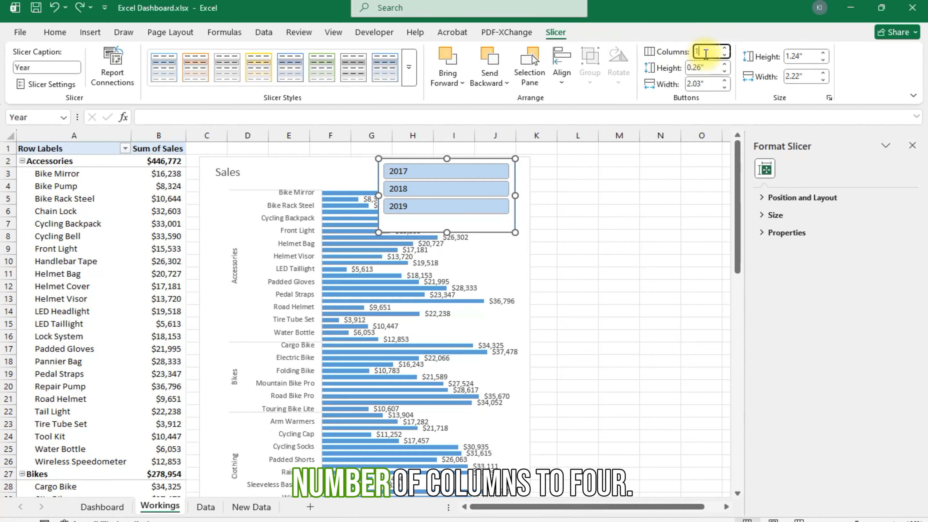
type("4")
key("Return")
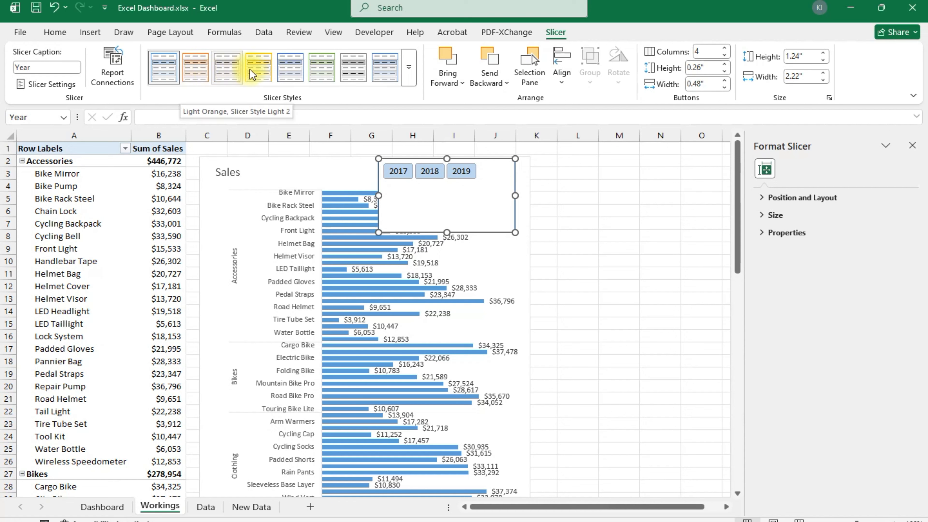
left_click(236, 79)
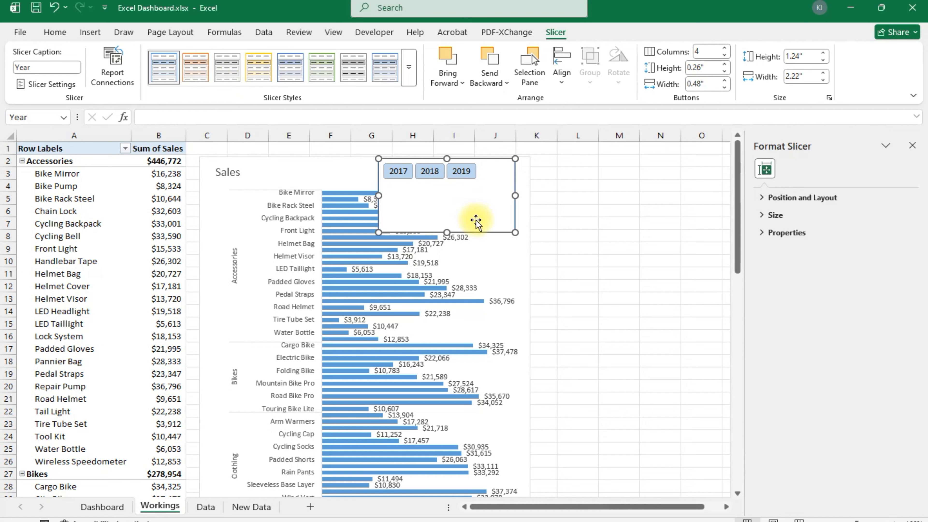
left_click_drag(515, 232, 514, 187)
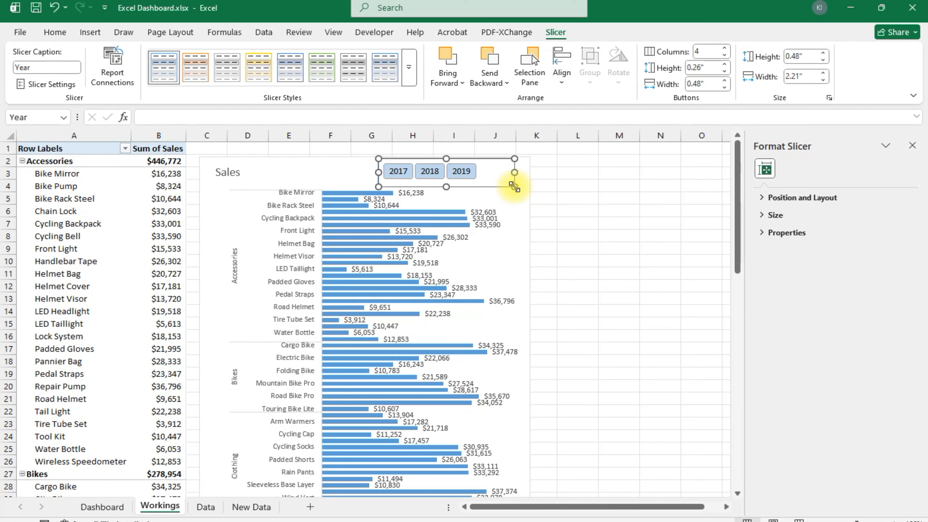
Step: Move the Year slicer closer to the Sales title and transfer it together with the chart to the Dashboard sheet at cell A2
left_click_drag(470, 179, 411, 179)
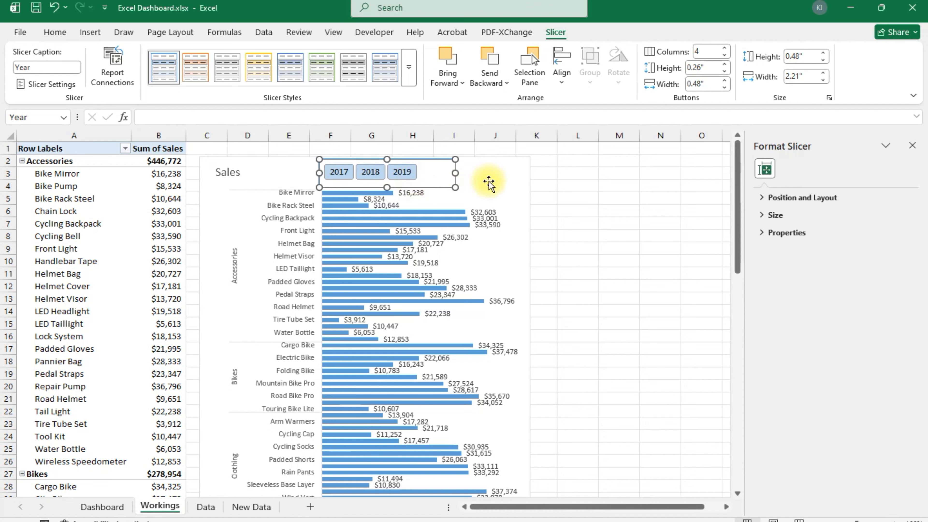
left_click(475, 181)
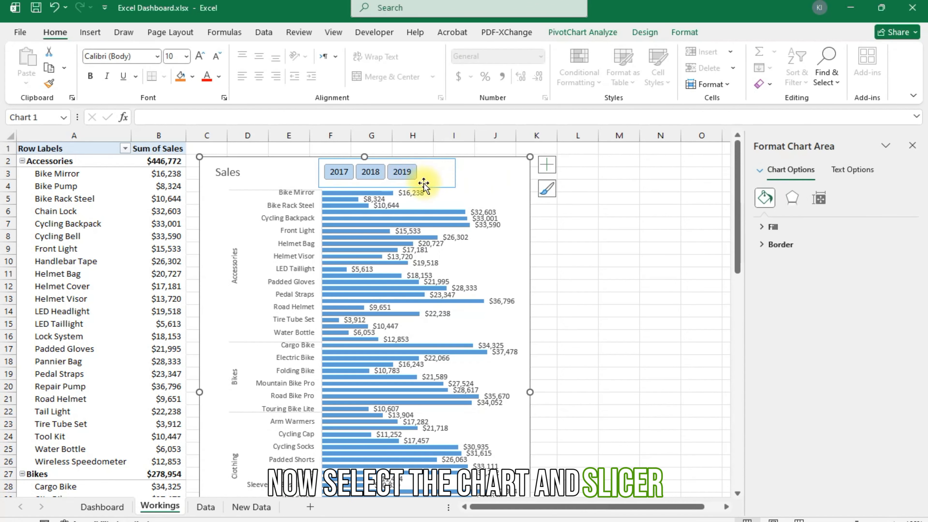
left_click(425, 175)
left_click(478, 187, "ctrl")
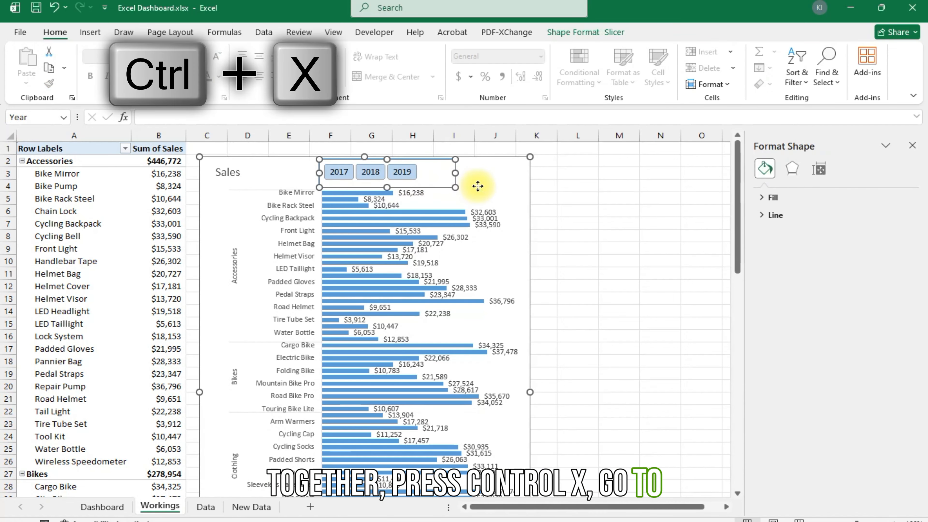
key("ctrl+x")
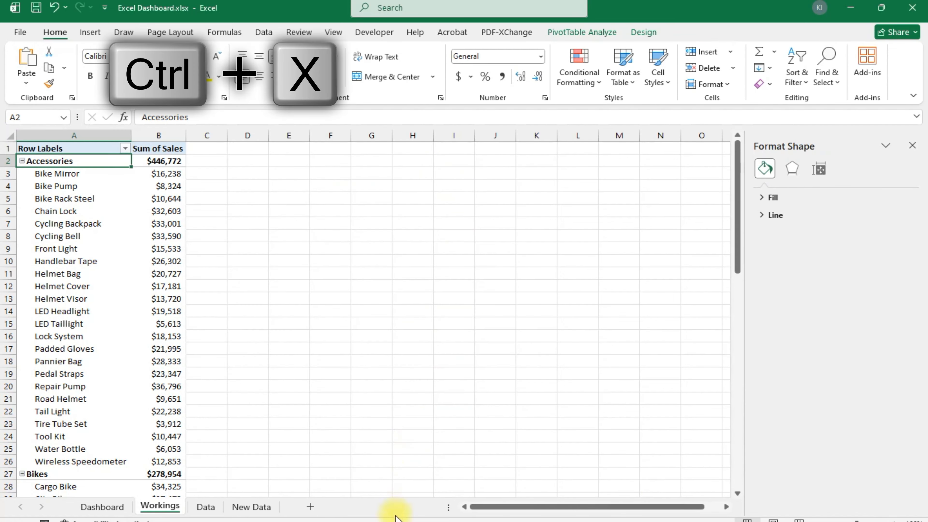
left_click(102, 507)
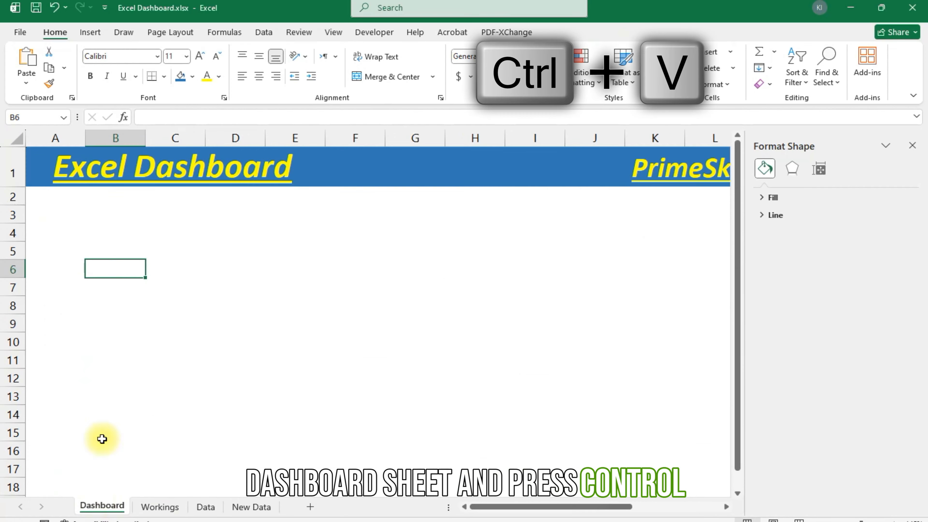
left_click(41, 194)
key("ctrl+v")
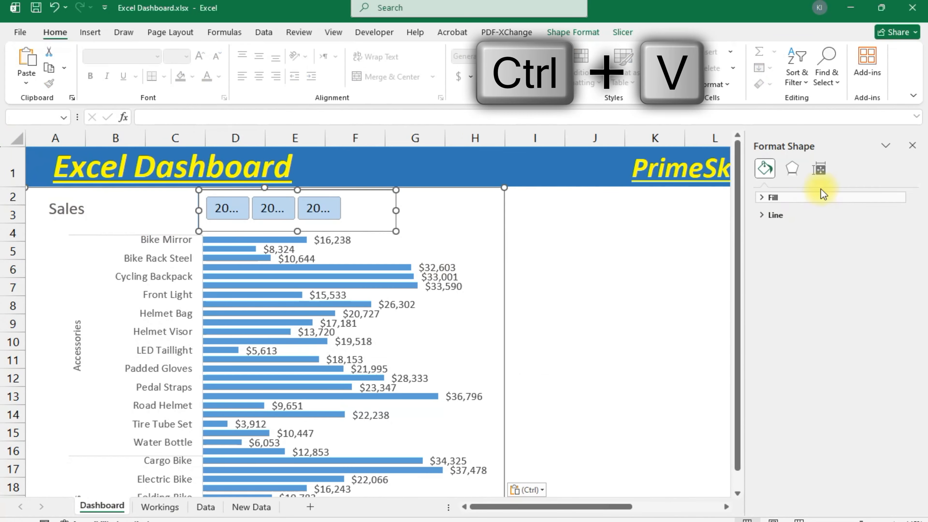
Step: Try filtering the dashboard chart to 2019 with the Year slicer
scroll(468, 375, "down", 2, "ctrl")
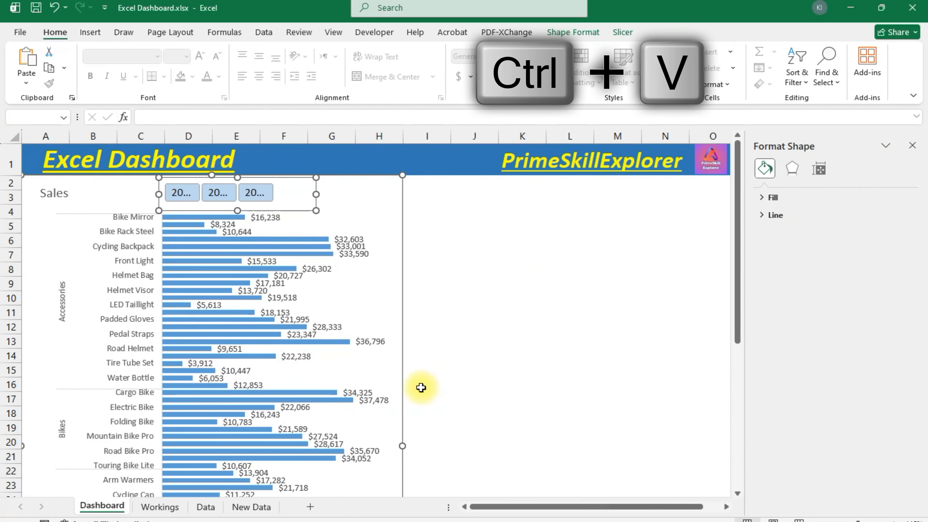
scroll(408, 383, "down", 5)
scroll(406, 384, "up", 5)
left_click(474, 197)
left_click(257, 192)
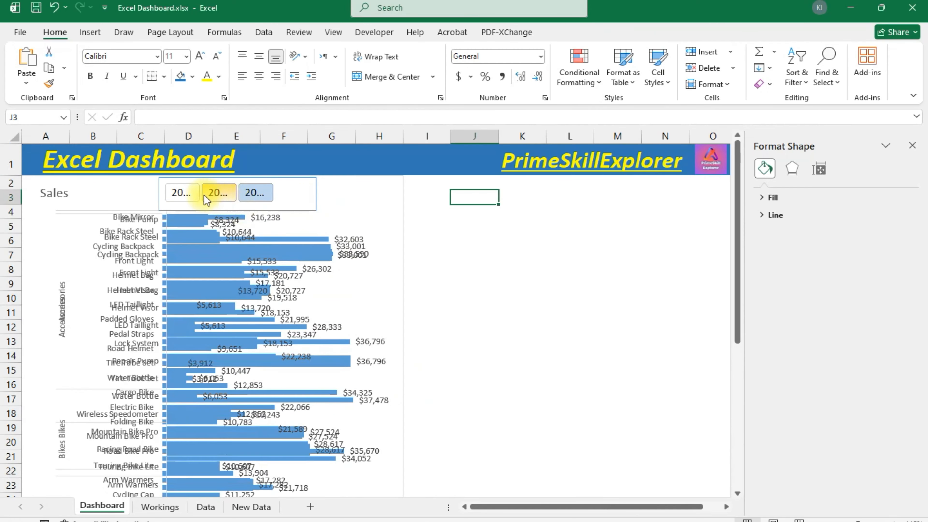
Step: Narrow the chart and Year slicer together so the chart ends at column G, and widen the slicer nearly to the chart's edge
left_click(188, 204)
left_click(342, 229, "ctrl")
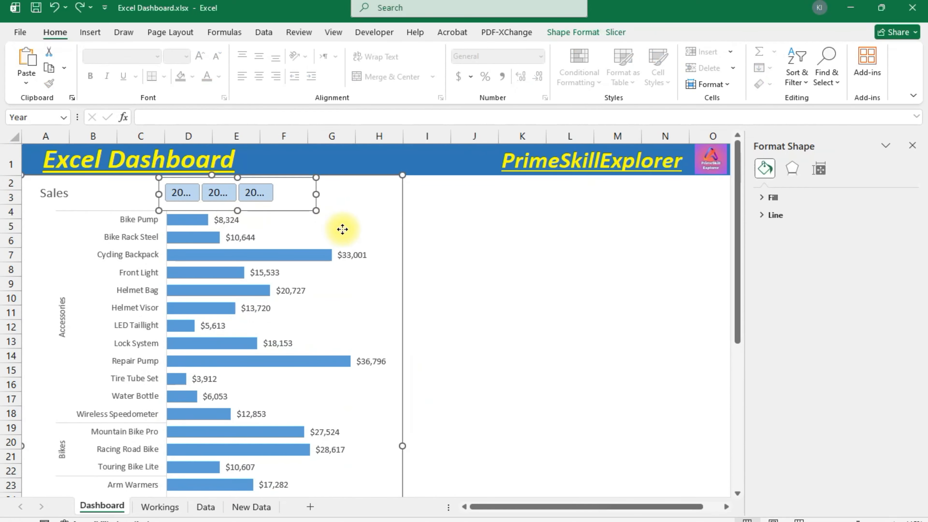
left_click_drag(376, 446, 360, 444)
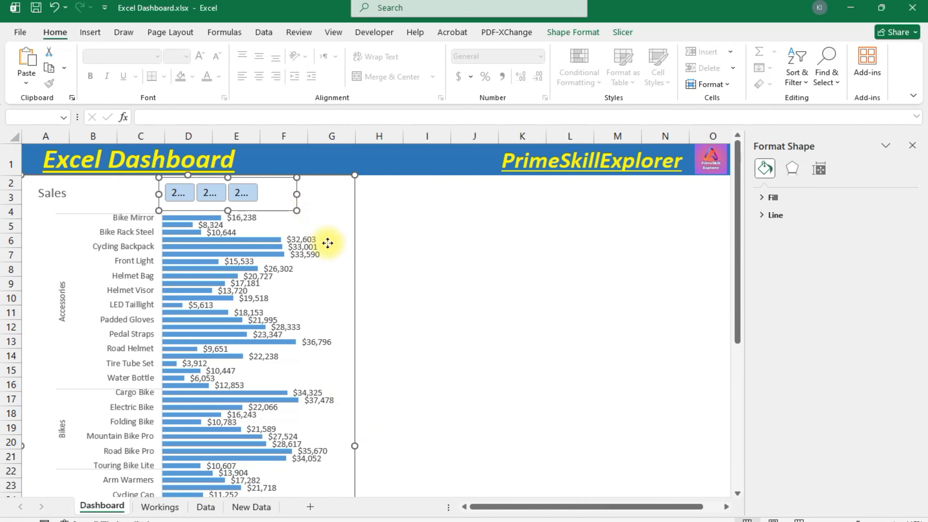
key("Escape")
left_click(270, 202)
left_click_drag(297, 194, 348, 196)
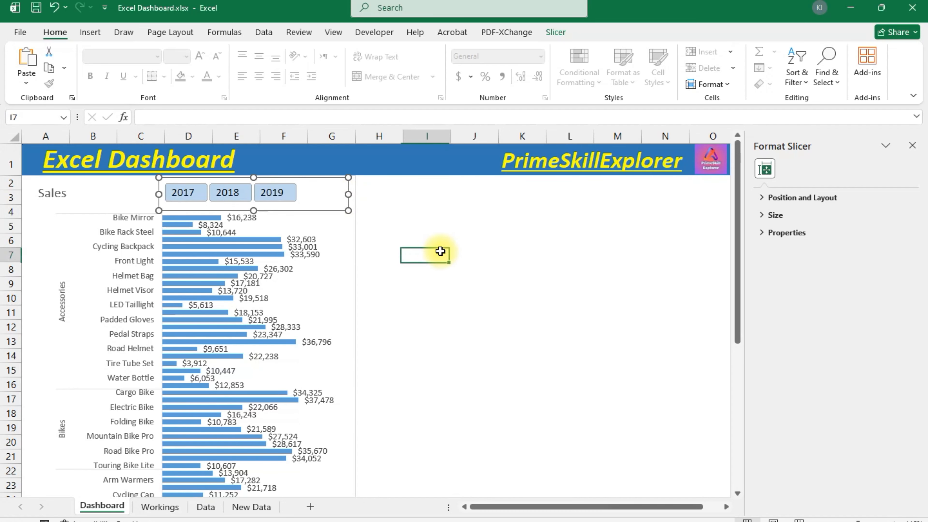
left_click(440, 251)
Step: Copy the PivotTable in columns A:B of the Workings sheet and paste the duplicate at cell D1
left_click(165, 507)
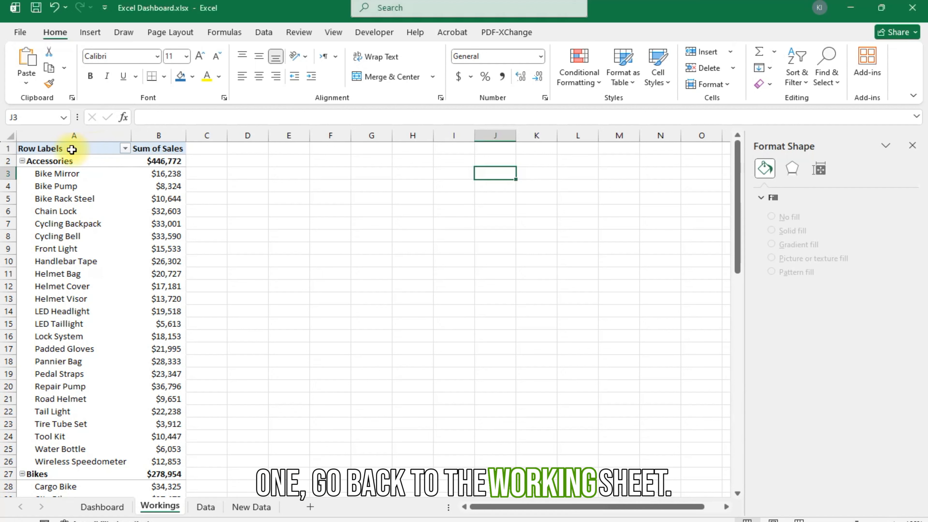
mouse_move(72, 150)
left_mouse_down()
mouse_move(135, 149)
mouse_move(147, 136)
left_mouse_up()
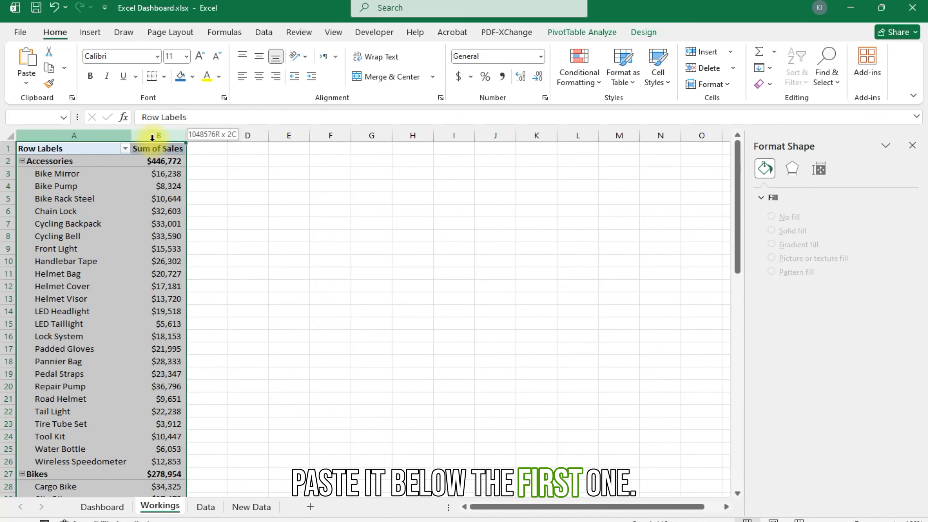
key("ctrl+c")
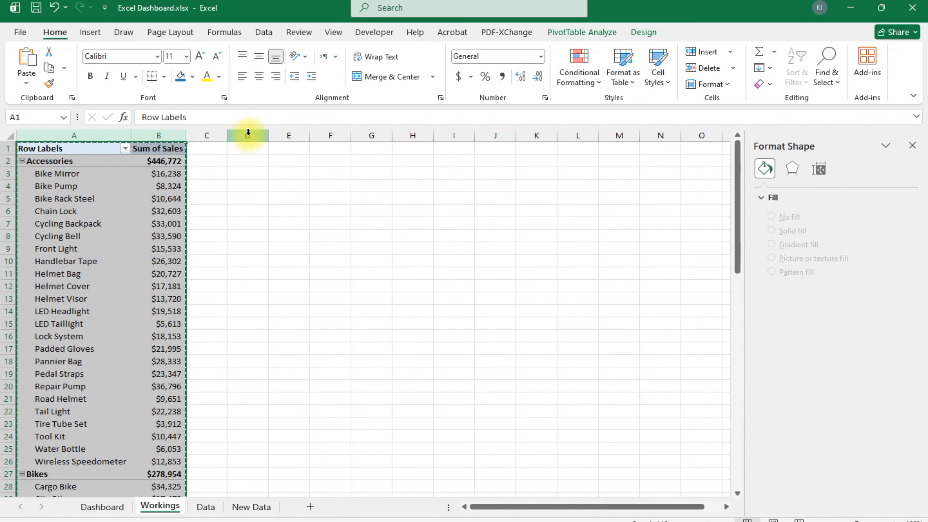
left_click(247, 135)
left_click(249, 150)
key("ctrl+v")
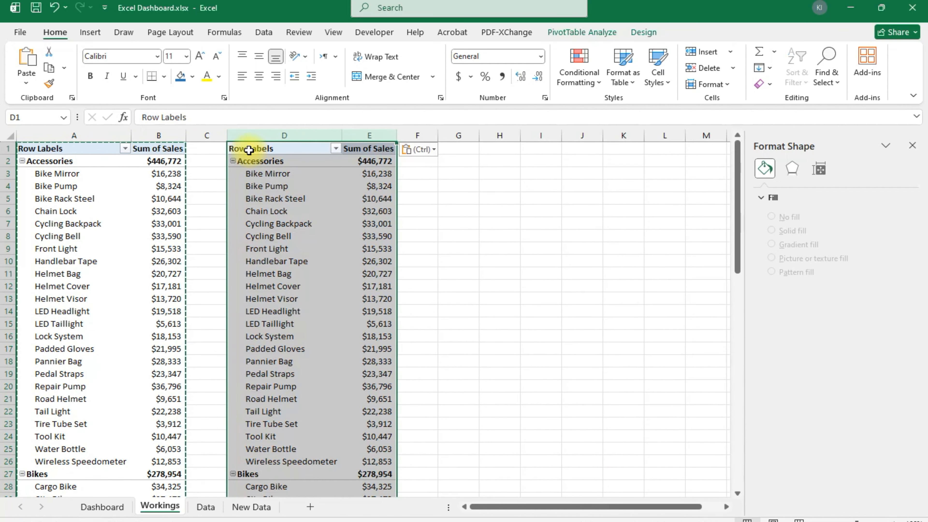
Step: Remove Product from the duplicated PivotTable and move Category from rows to columns
left_click(370, 211)
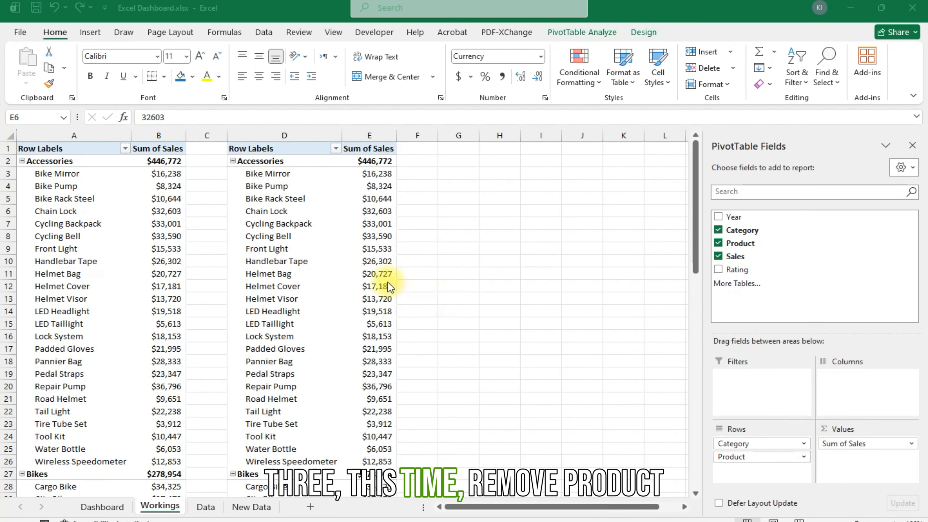
left_click_drag(763, 459, 671, 454)
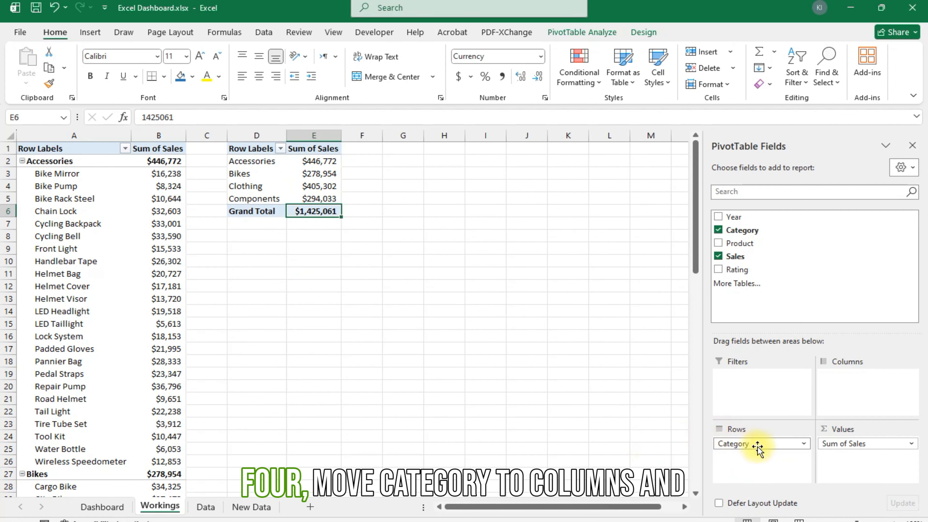
left_click_drag(758, 443, 856, 382)
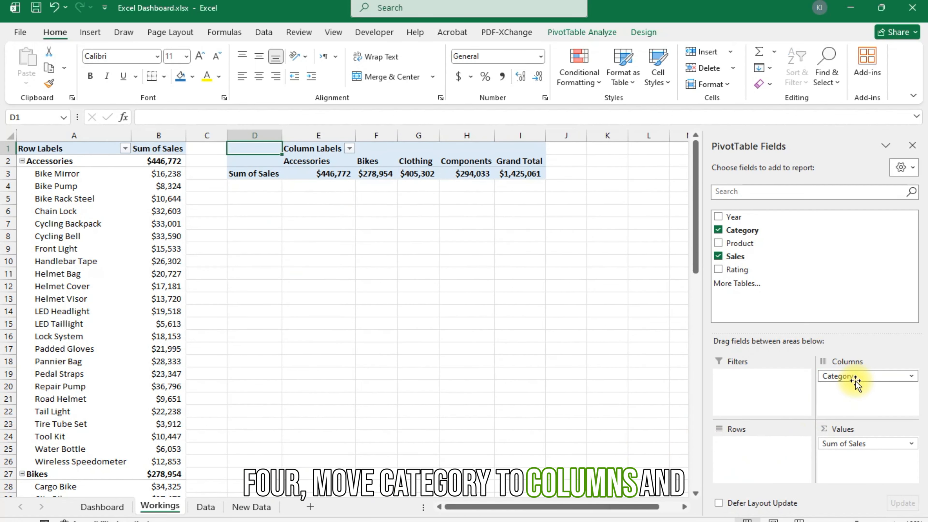
Step: Add the Year field to the rows of the duplicated PivotTable
left_click(718, 217)
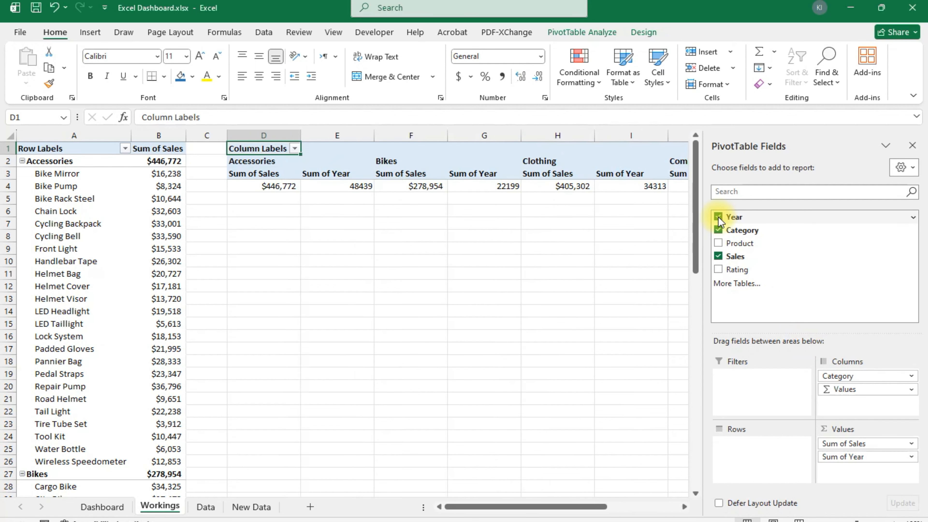
left_click(718, 217)
left_click_drag(735, 219, 749, 390)
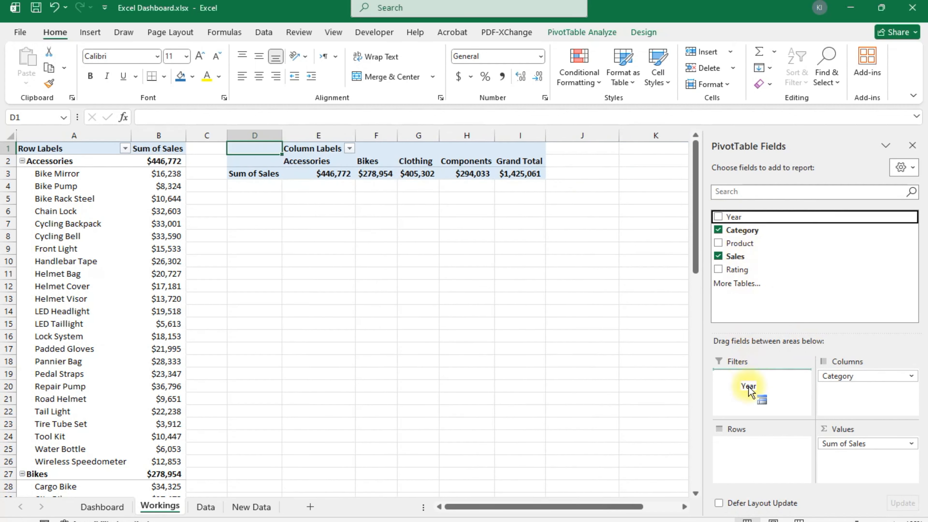
left_click_drag(740, 454, 739, 453)
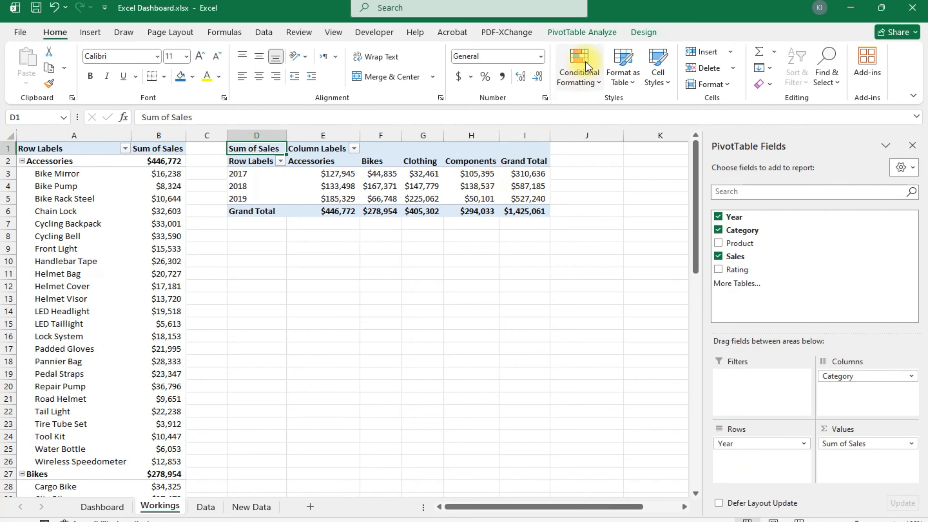
Step: Insert a Line with Markers PivotChart from the Year by Category PivotTable
left_click(594, 32)
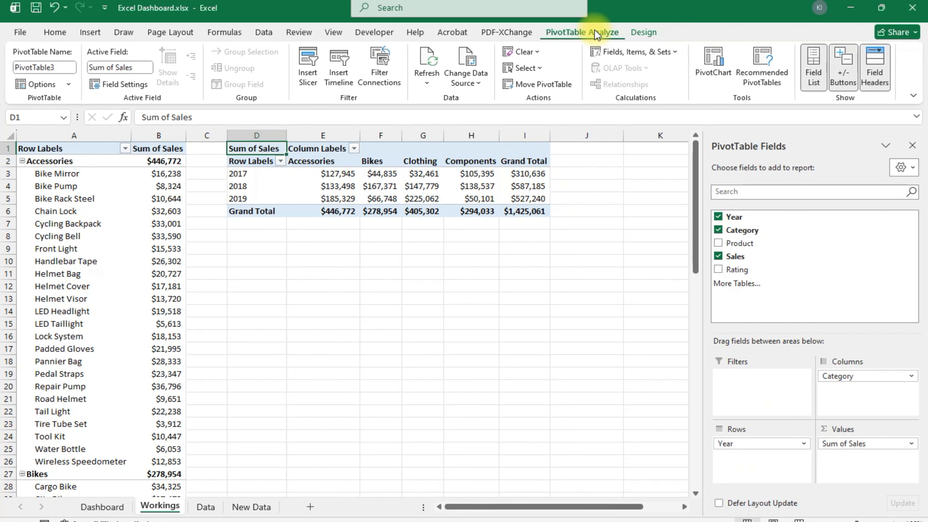
left_click(712, 65)
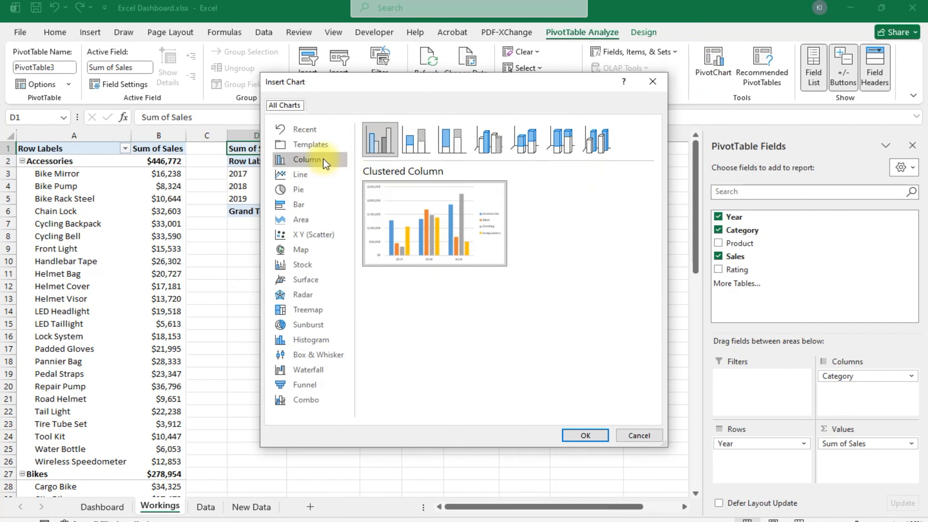
left_click(314, 177)
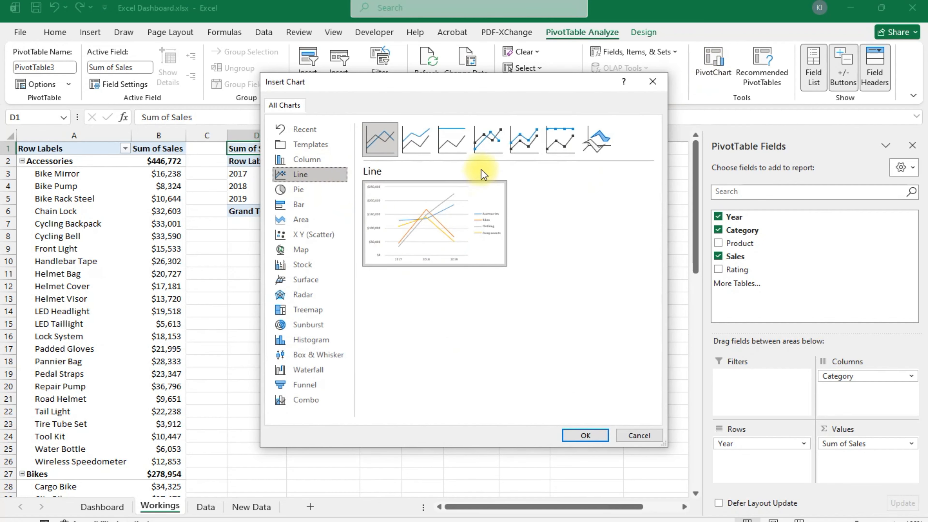
left_click(487, 142)
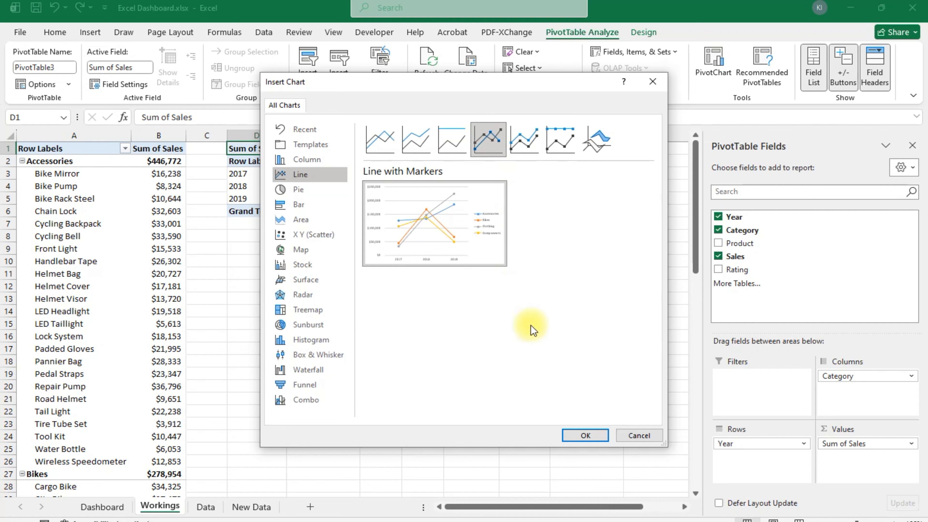
left_click(585, 436)
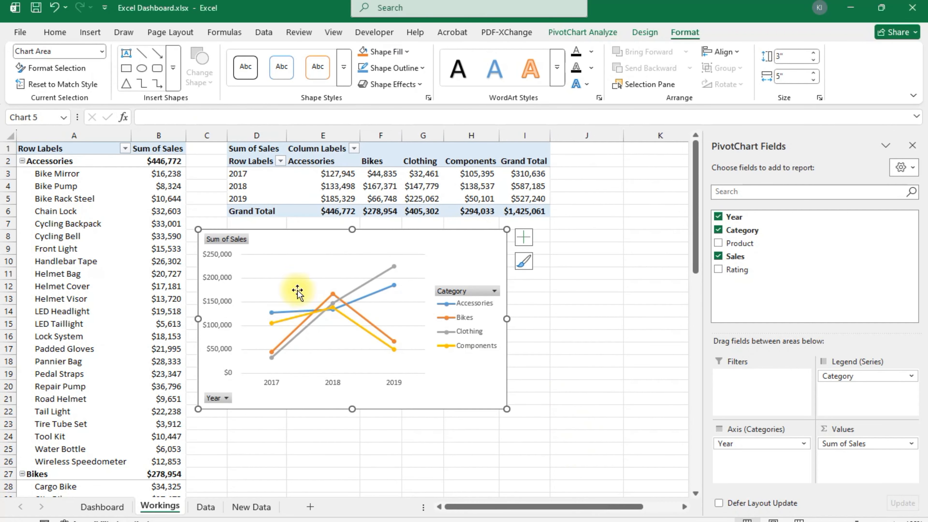
Step: Move the line chart slightly down beneath its PivotTable and hide all of its field buttons
left_click_drag(298, 249, 316, 258)
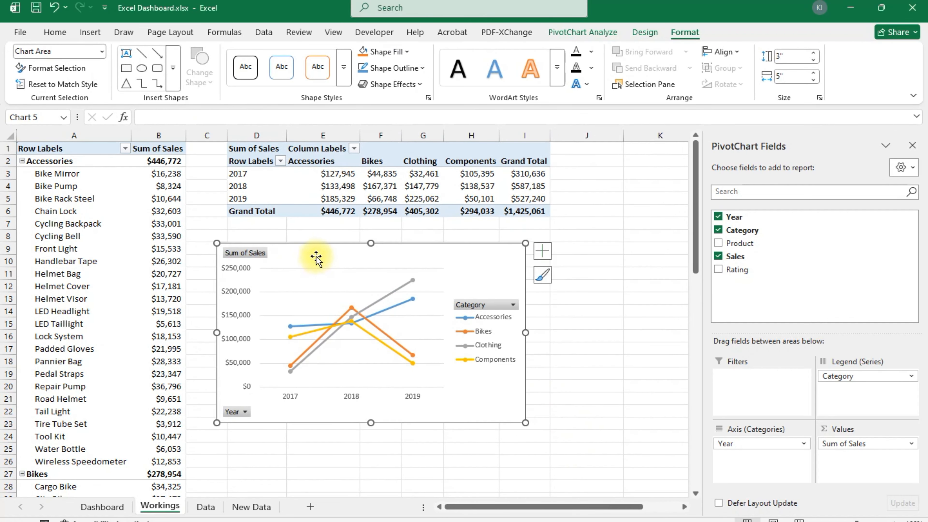
right_click(242, 253)
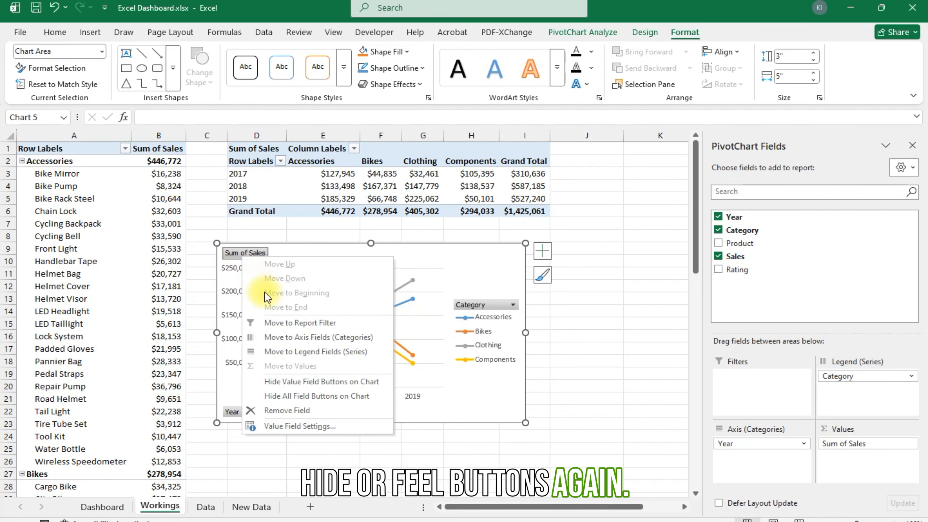
left_click(308, 398)
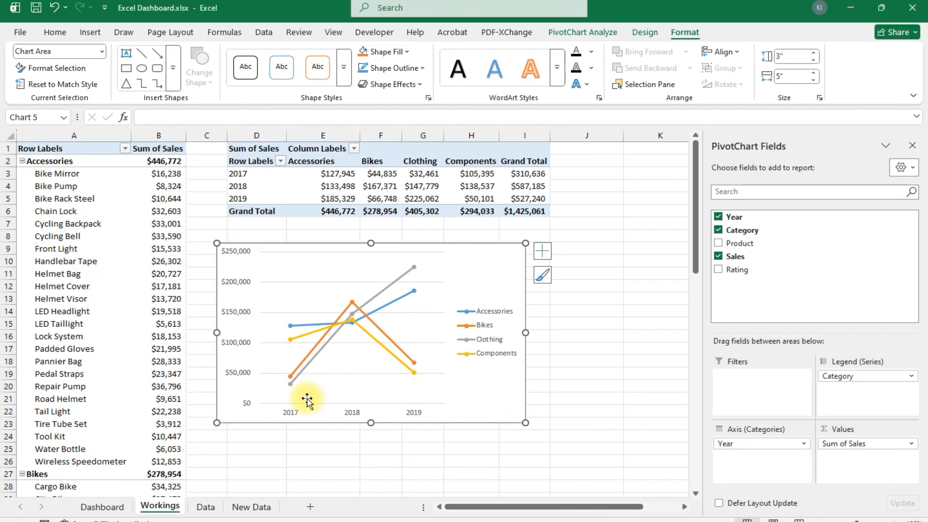
Step: Add a chart title to the line chart and remove its gridlines and legend
left_click(540, 253)
left_click(572, 292)
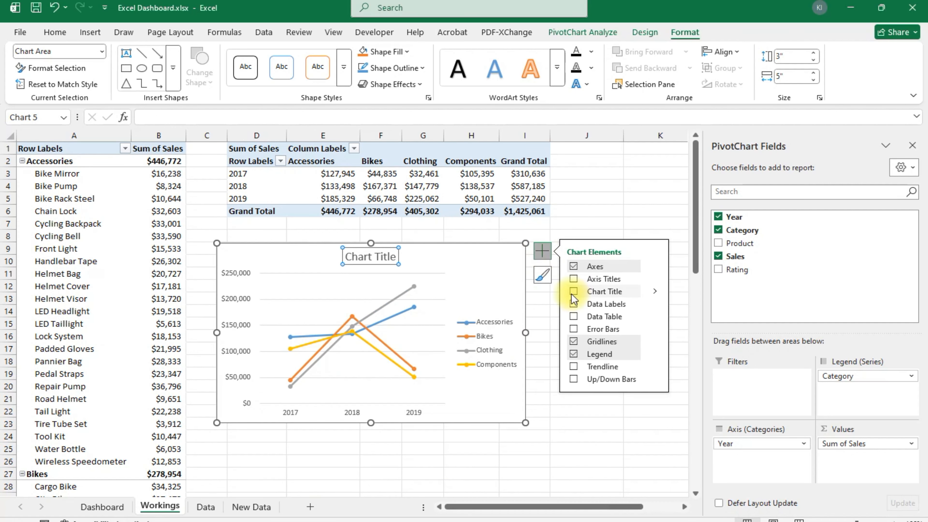
left_click(574, 341)
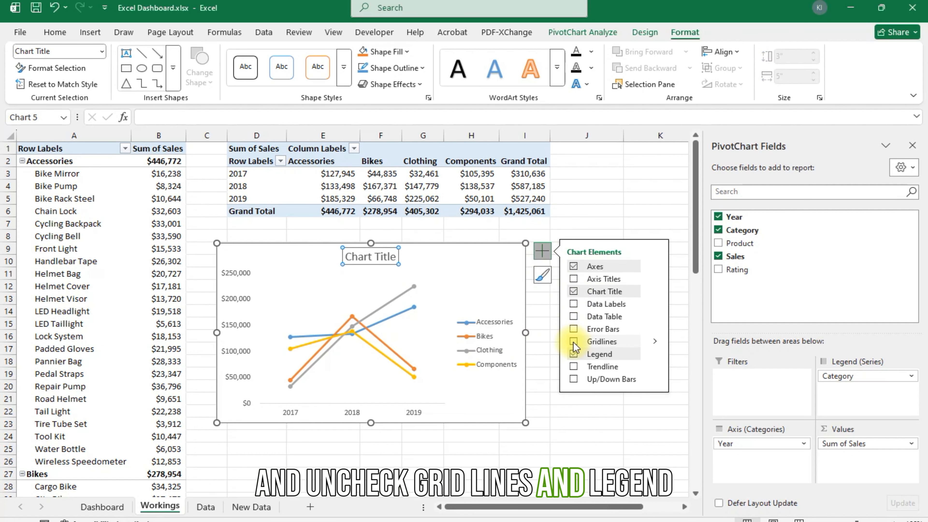
left_click(574, 352)
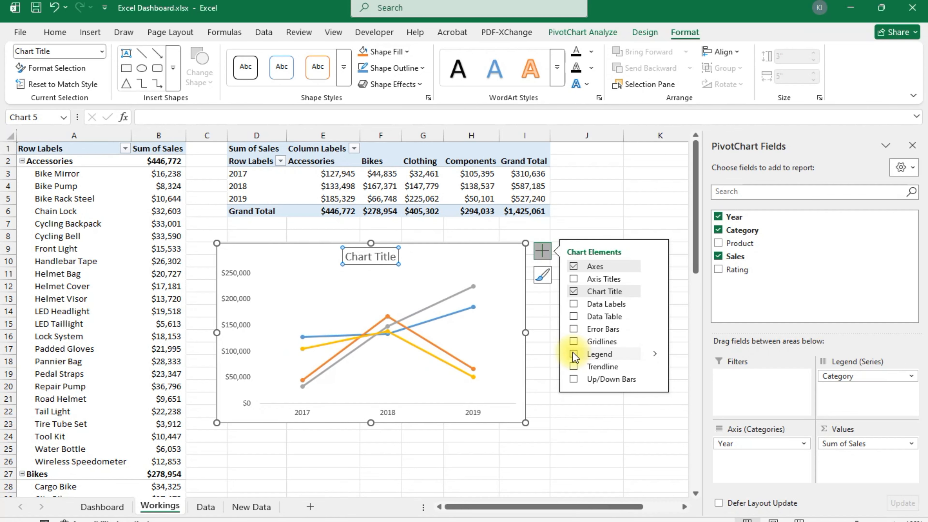
left_click(488, 407)
Step: Rename the line chart's title to "Sales"
double_click(393, 257)
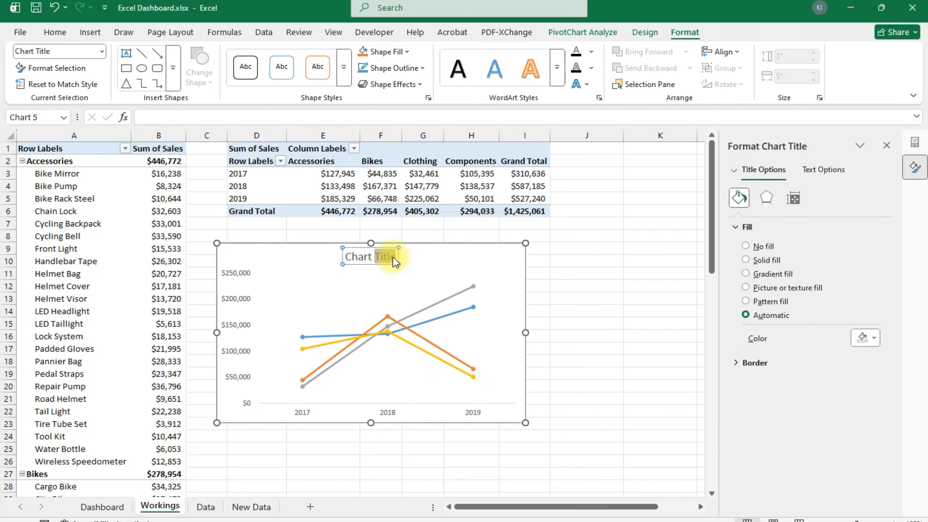
triple_click(387, 257)
type("Sales")
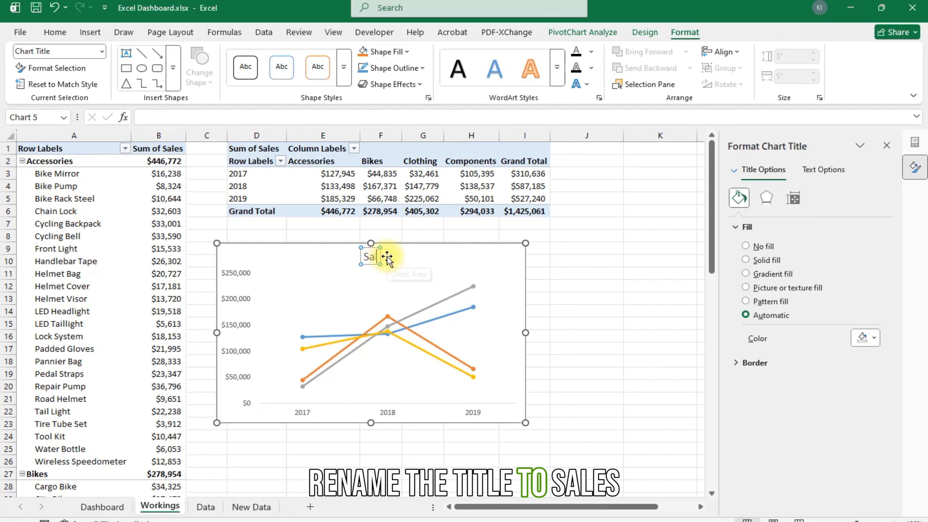
Step: Set the line chart's horizontal axis position to On tick marks
left_click(389, 415)
key("ctrl+1")
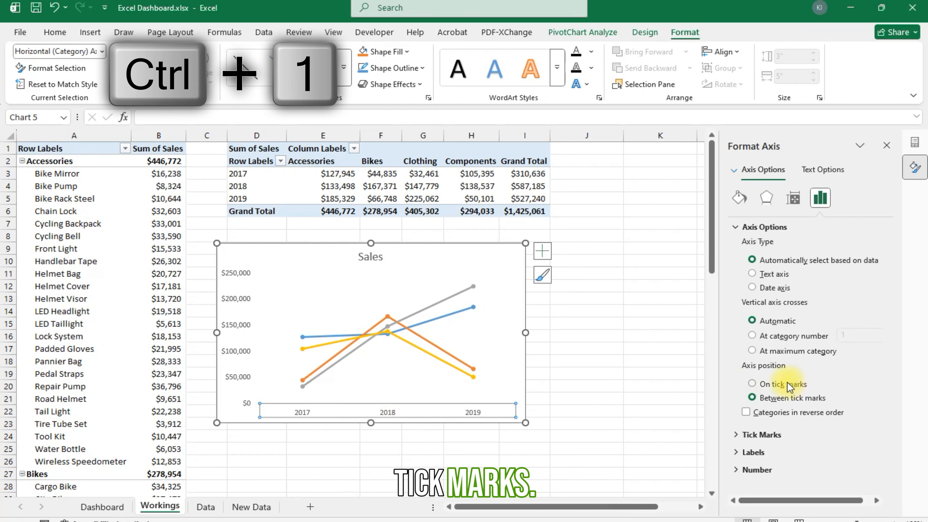
left_click(752, 384)
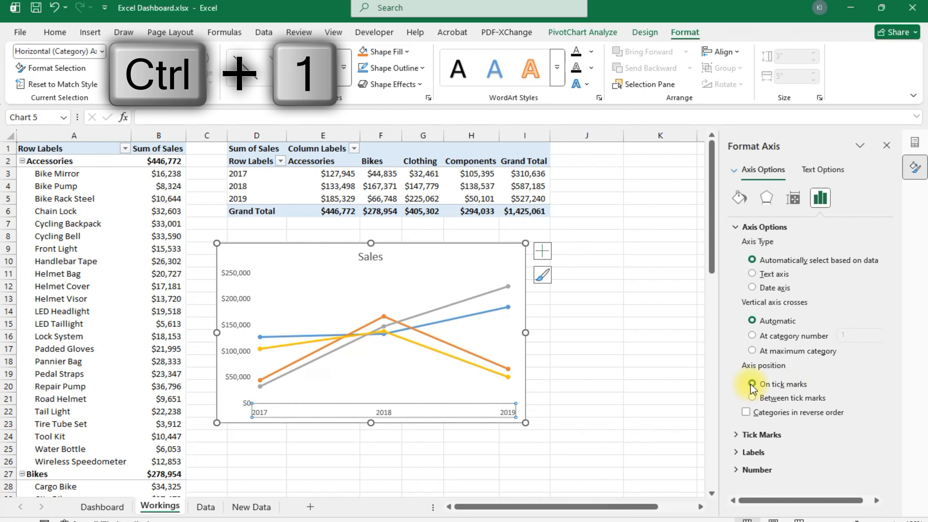
Step: Add a Category slicer for the Year by Category PivotTable and shrink it to about 1.35" high by 2.82" wide
left_click(472, 174)
left_click(599, 32)
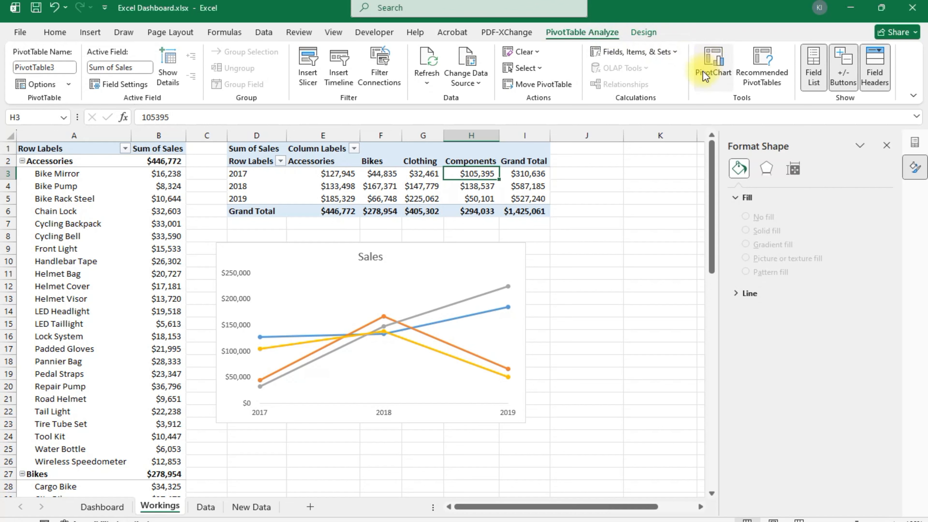
left_click(814, 77)
left_click(814, 77)
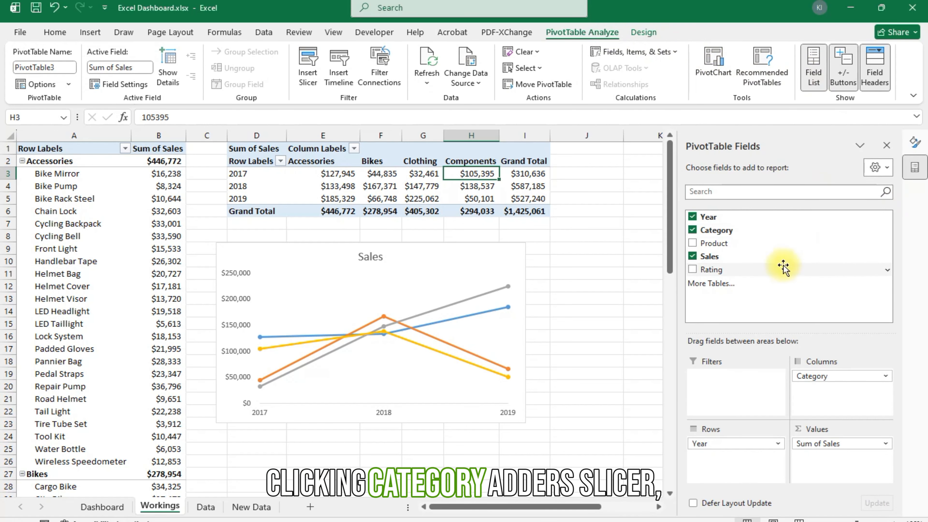
right_click(716, 230)
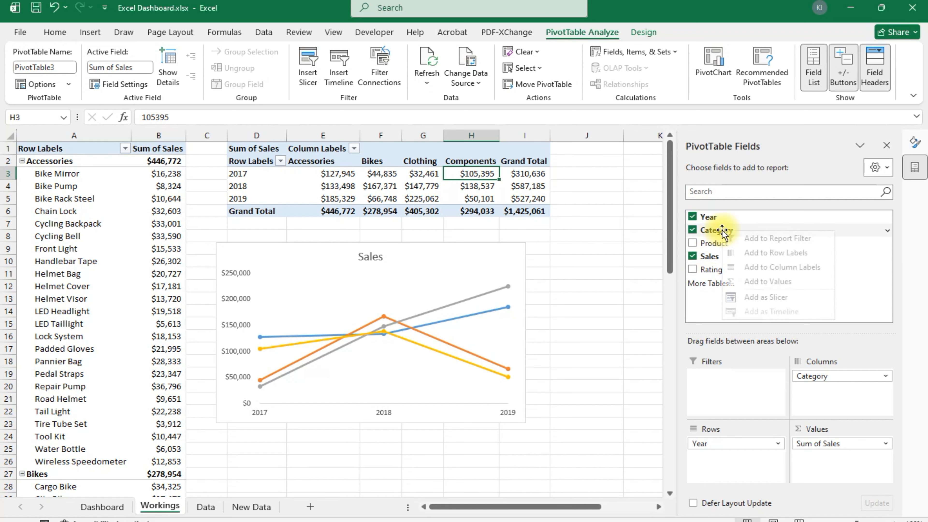
left_click(766, 297)
left_click(359, 380)
left_click_drag(409, 404, 460, 320)
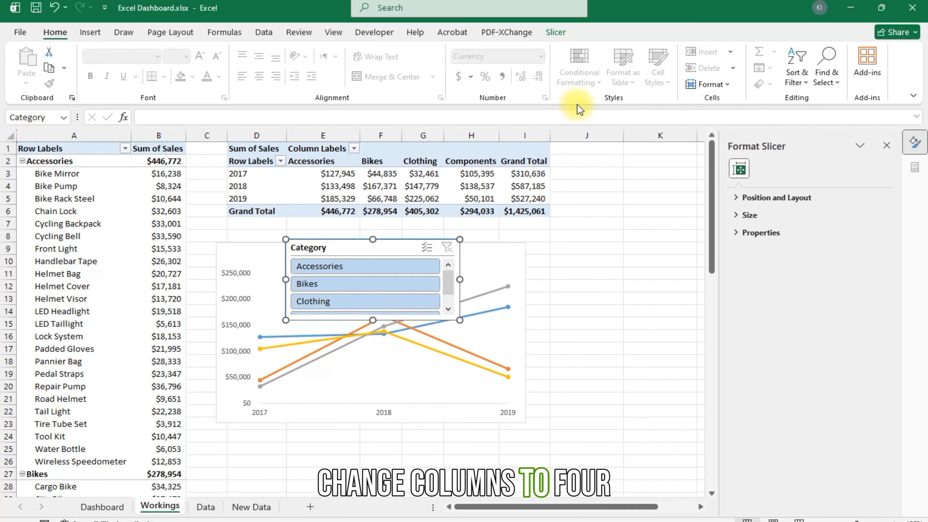
Step: Set the Category slicer to 4 columns and resize it to about 0.91" high by 4.76" wide so the category names fit
left_click(560, 37)
left_click(696, 51)
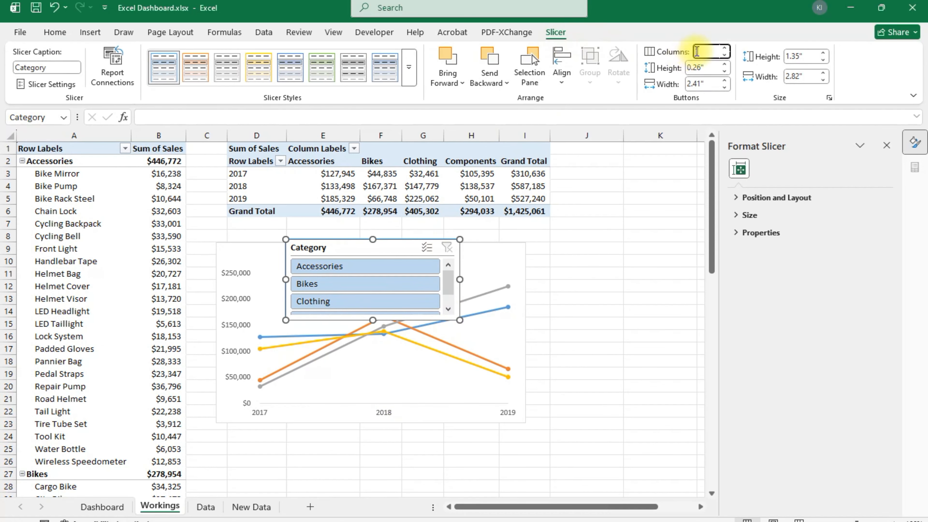
key("Return")
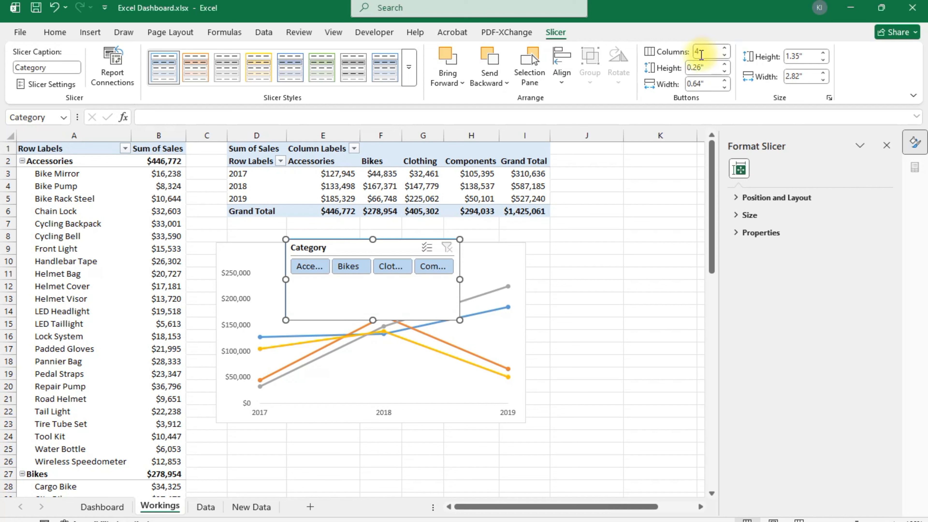
left_click_drag(459, 319, 582, 292)
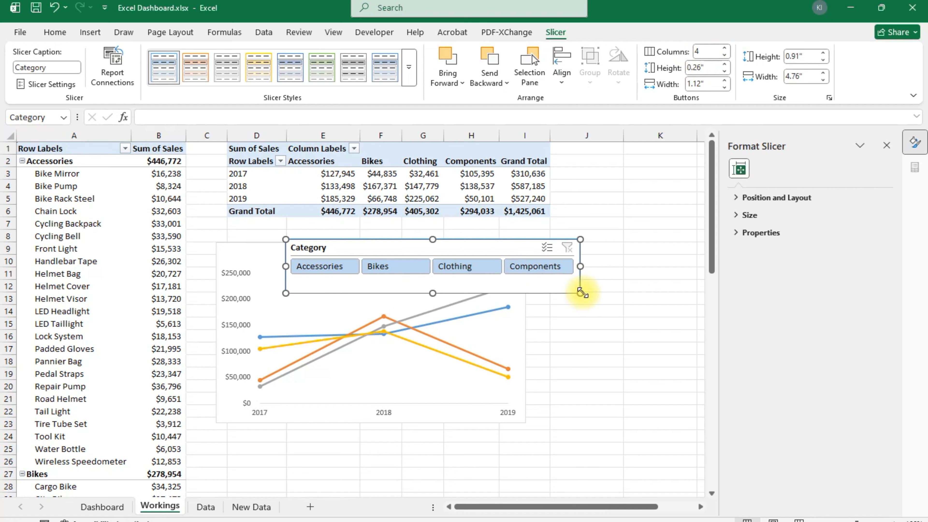
Step: Turn off the Category slicer's header and reduce its height to fit the single row of buttons
right_click(499, 283)
left_click(552, 518)
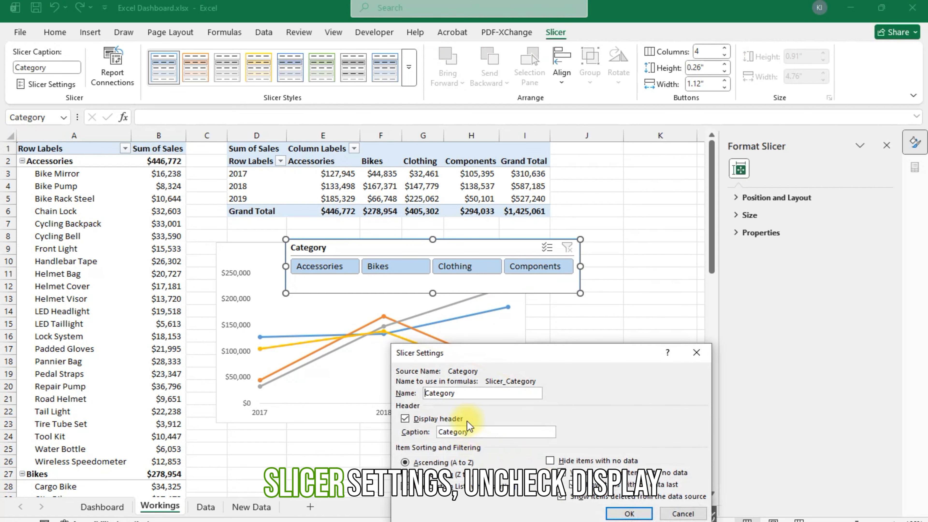
left_click(405, 419)
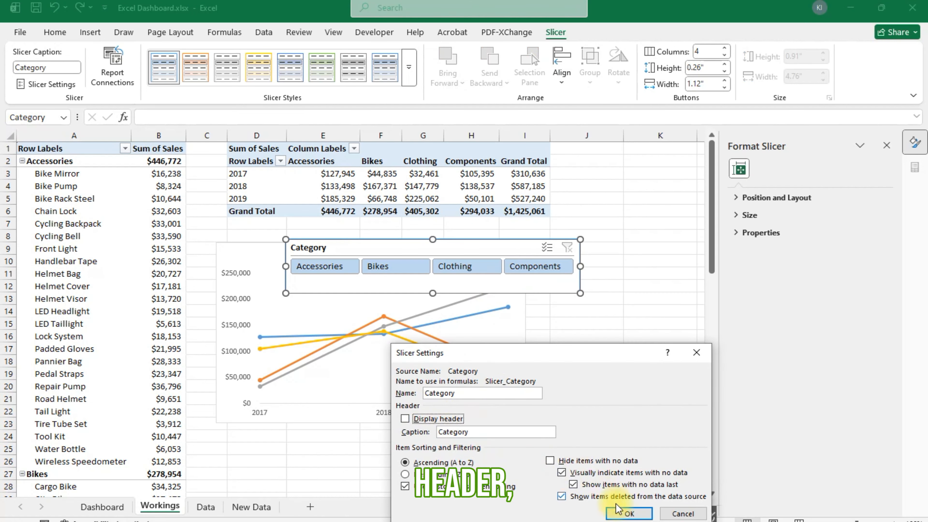
left_click(629, 513)
left_click_drag(580, 292, 580, 266)
Step: Move the line chart and the Category slicer together from Workings to the Dashboard sheet at cell H3
left_click(506, 335, "ctrl")
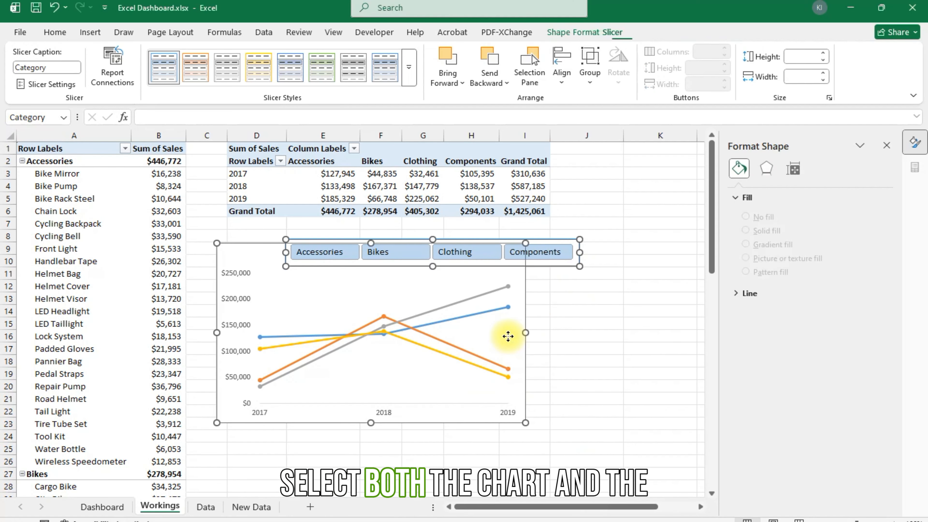
key("ctrl+x")
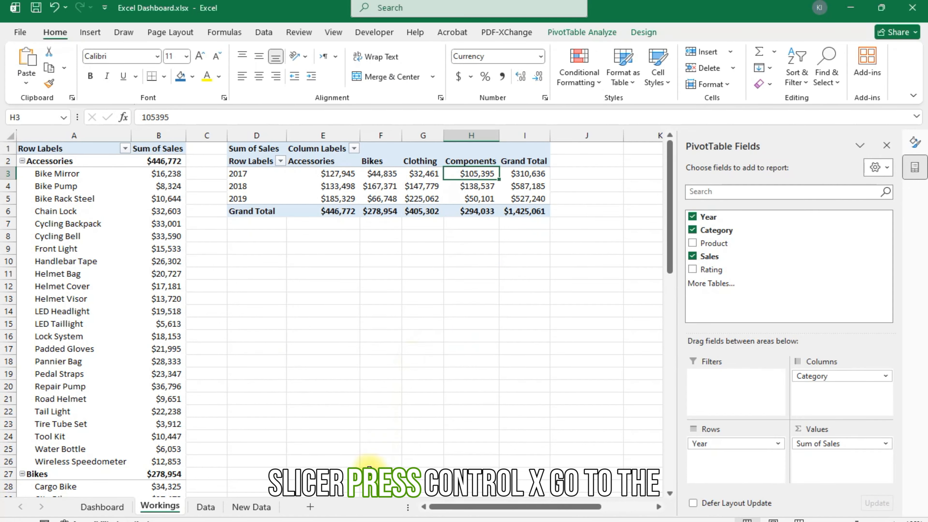
left_click(102, 507)
key("ctrl+v")
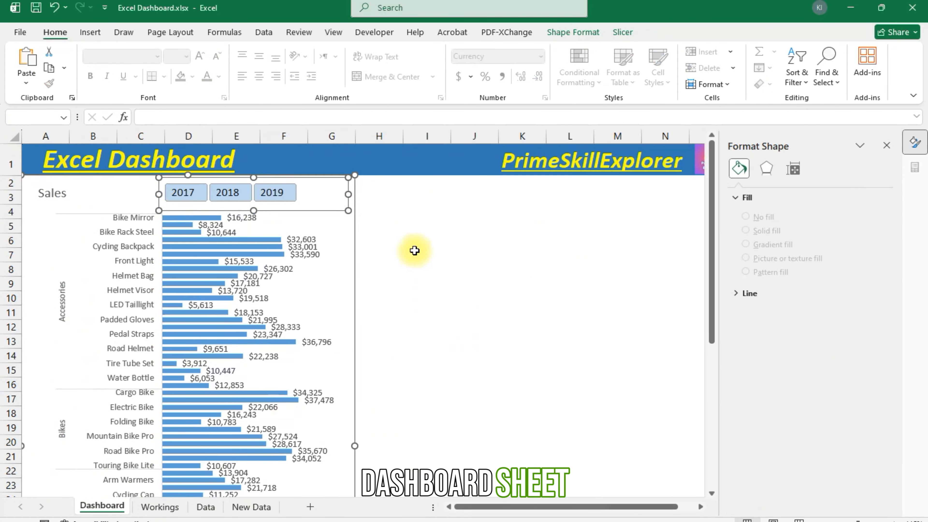
left_click(379, 188)
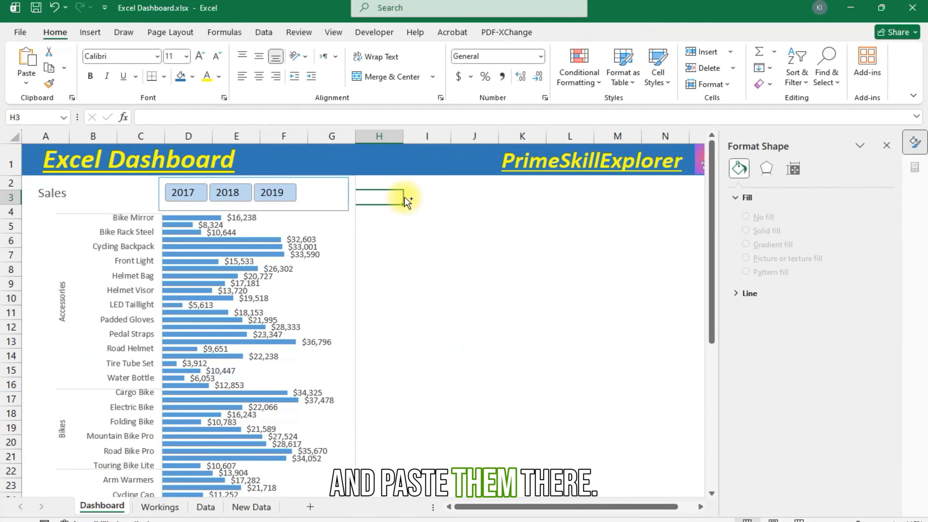
key("ctrl+v")
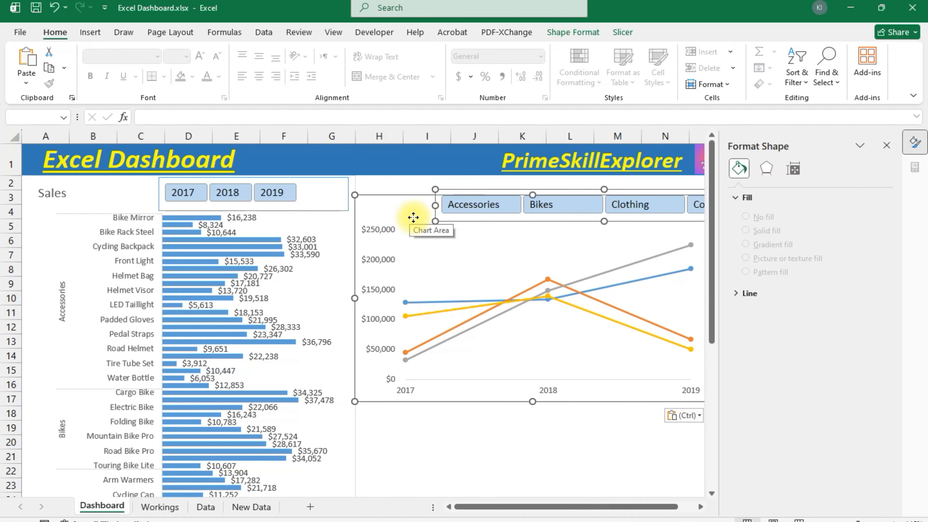
Step: Place the Category slicer just under the dashboard banner beside the Year slicer, and move the line chart directly beneath it
left_click_drag(566, 506, 579, 507)
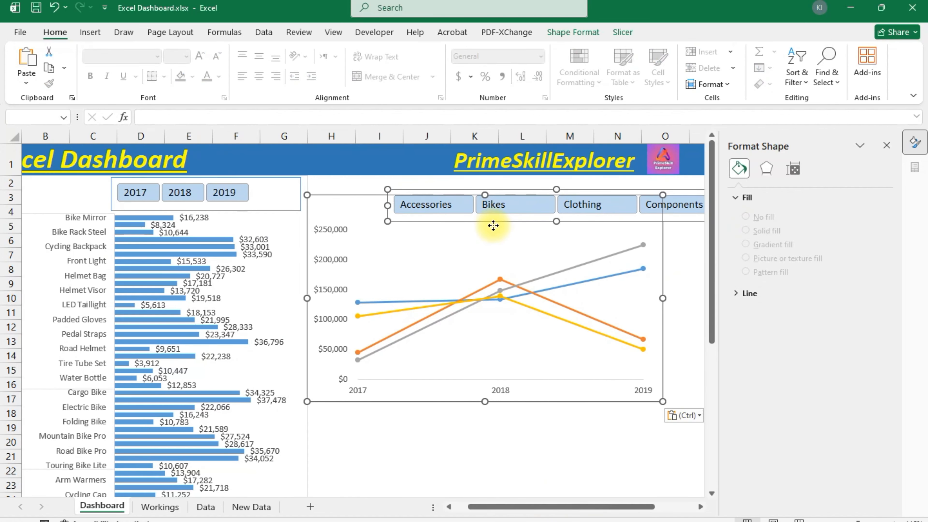
left_click(500, 433)
left_click_drag(524, 221, 438, 228)
mouse_move(640, 230)
left_mouse_down()
mouse_move(604, 217)
mouse_move(599, 232)
mouse_move(519, 185)
mouse_move(637, 217)
left_mouse_up()
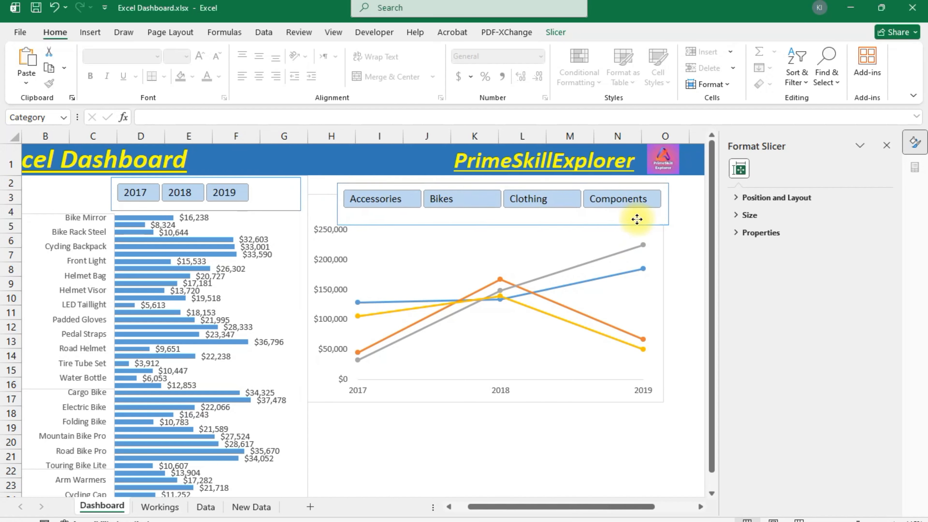
left_click(483, 272)
left_click_drag(325, 217, 336, 249)
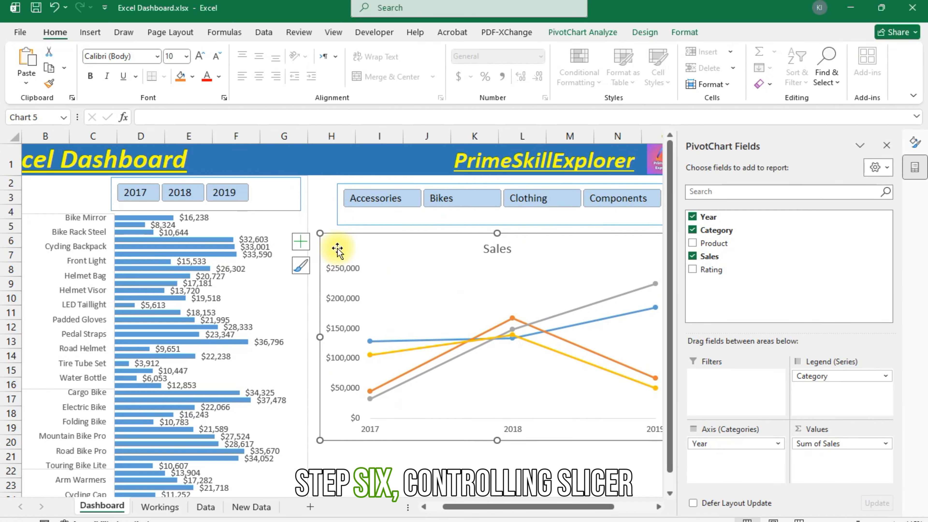
Step: Test the Year slicer on both charts by filtering to 2019, 2018 and 2017 in turn, and restore all years
left_click(227, 194)
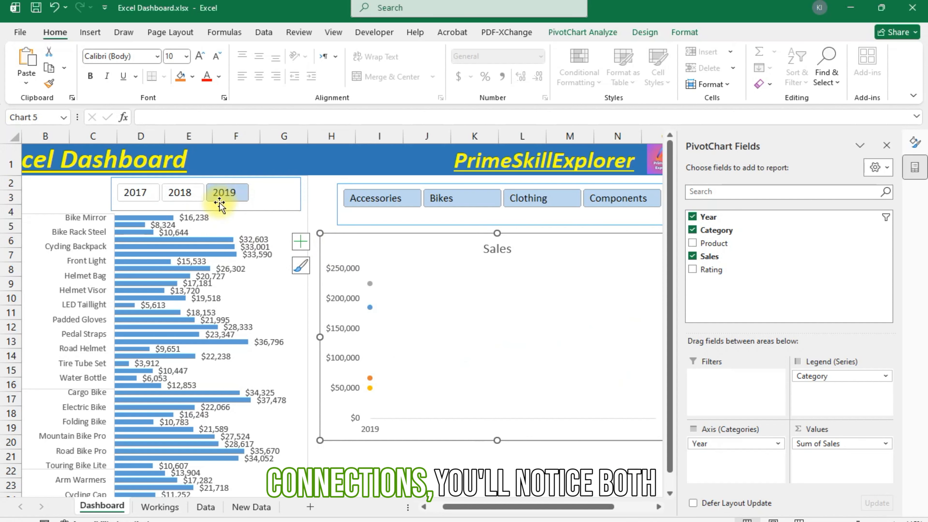
left_click(177, 194)
left_click(153, 197)
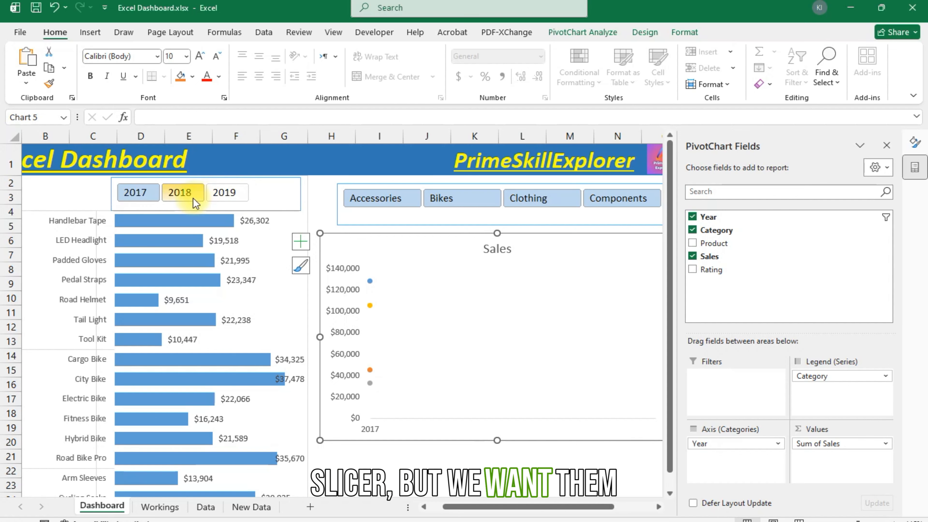
left_click(241, 196)
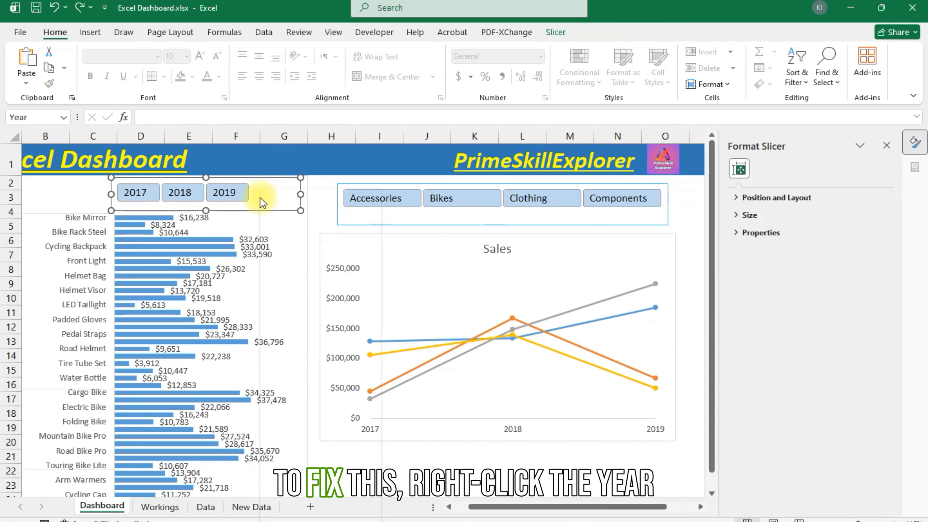
Step: Disconnect the Year slicer from PivotTable3 in its report connections, keeping only PivotTable1 connected
right_click(260, 198)
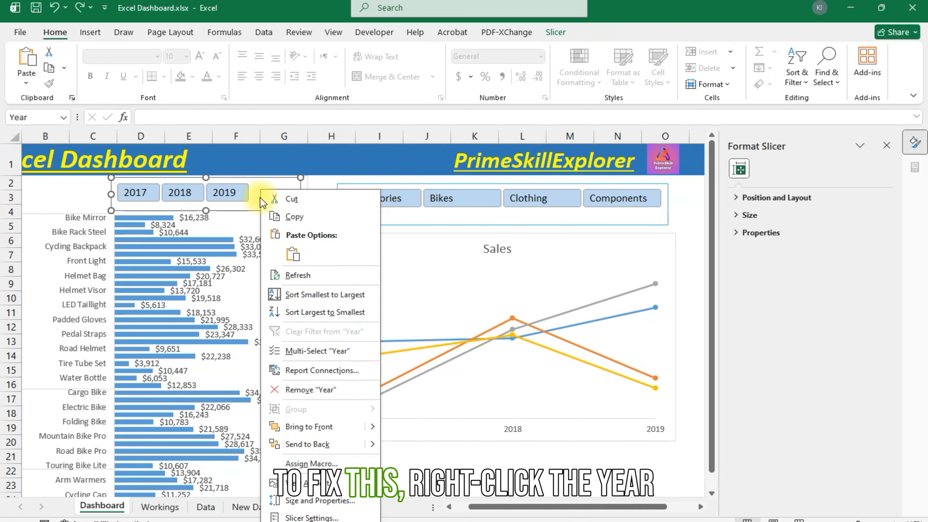
left_click(341, 366)
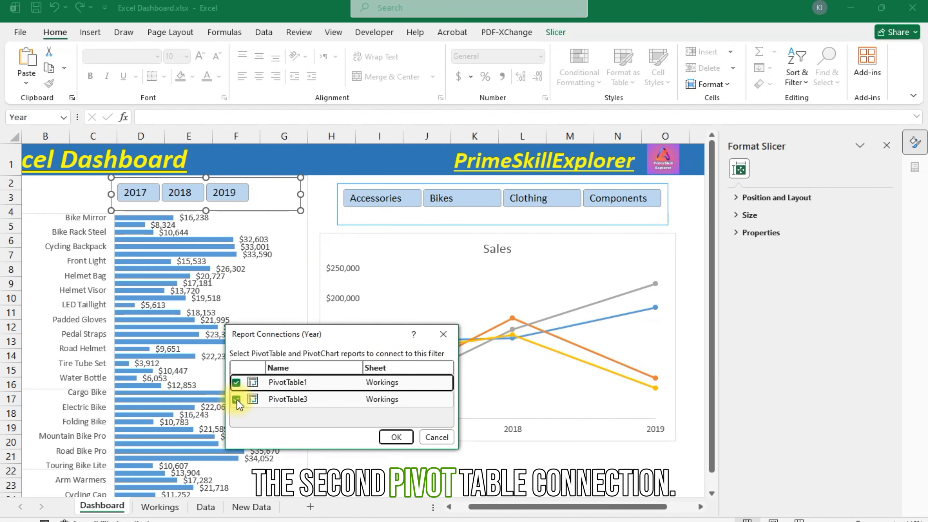
left_click(237, 400)
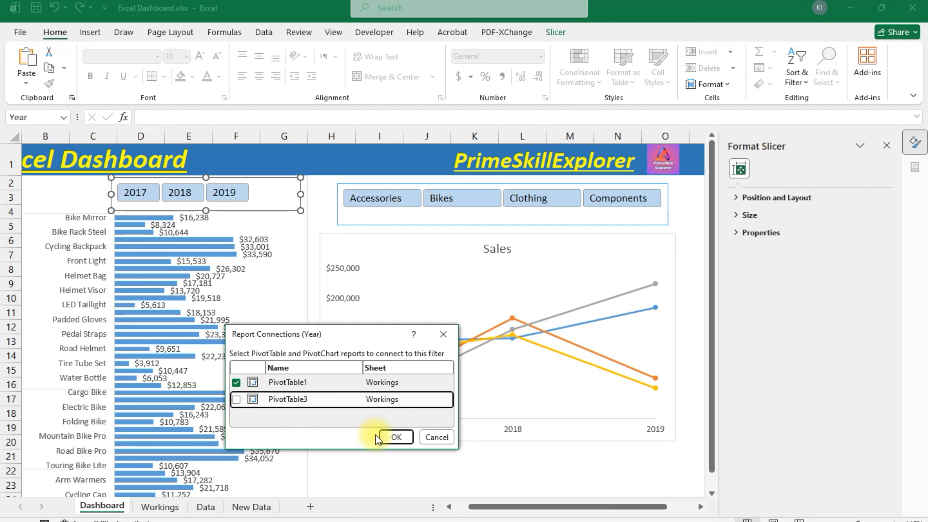
left_click(393, 438)
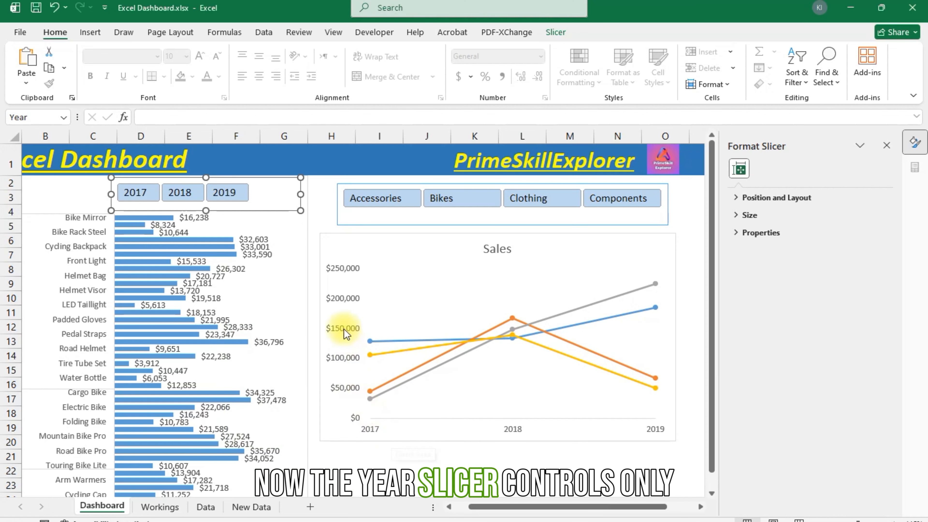
Step: Test the Year slicer with 2018 and the Category slicer with Accessories, Bikes and Clothing, undoing every filter
left_click(172, 197)
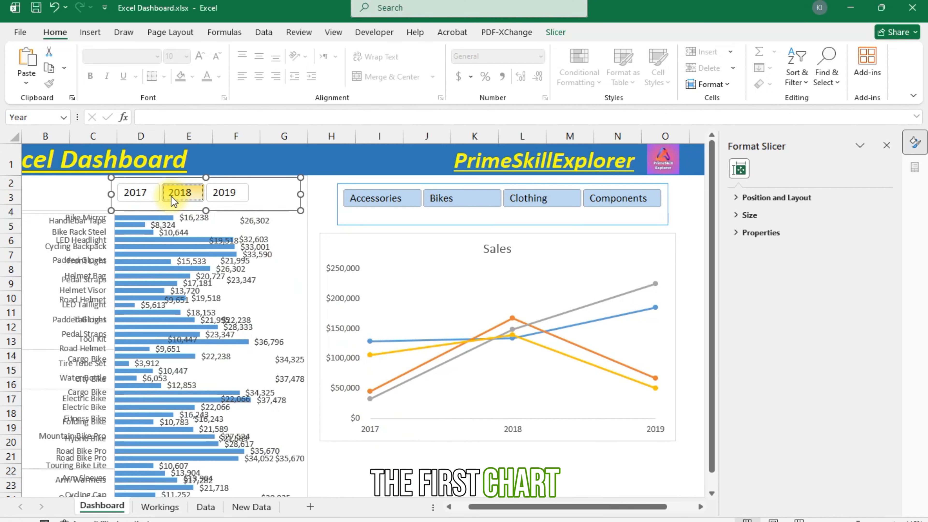
key("ctrl+z")
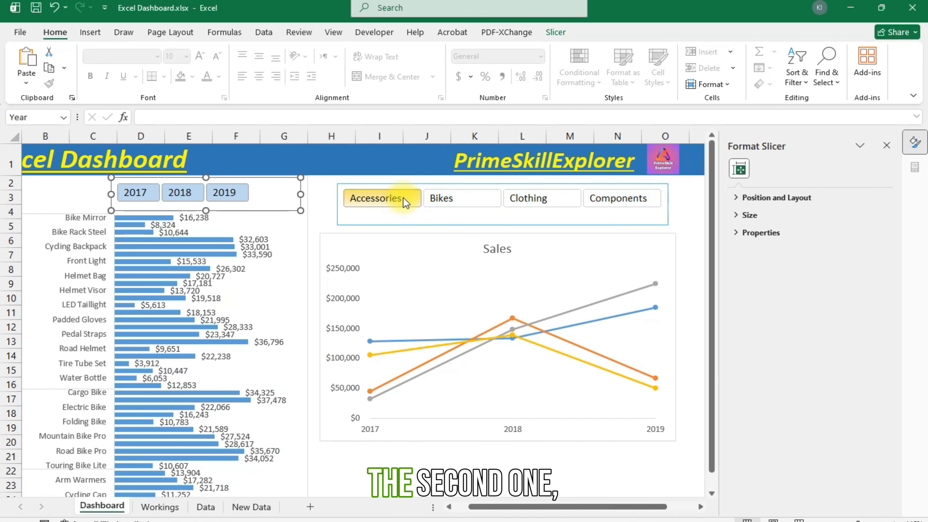
left_click(404, 201)
left_click(461, 201)
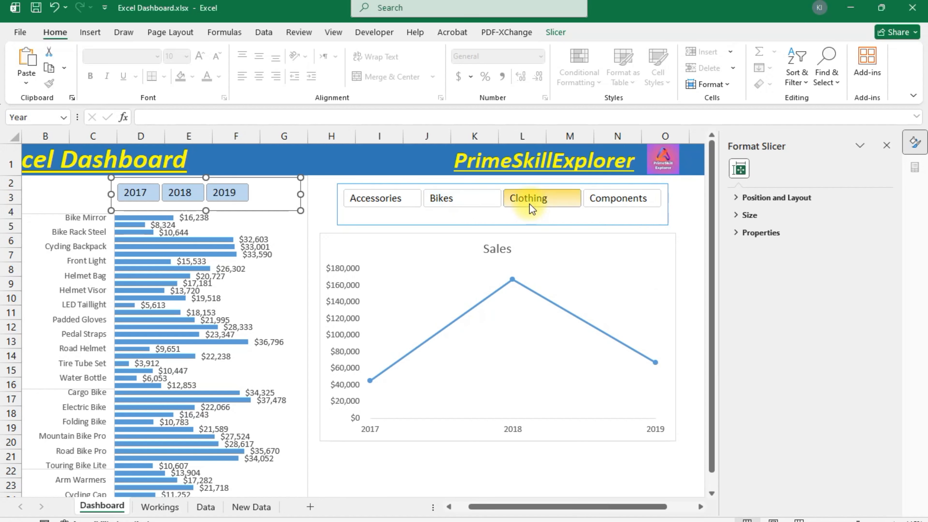
left_click(532, 199)
key("ctrl+z")
key("ctrl+z")
key("ctrl+z")
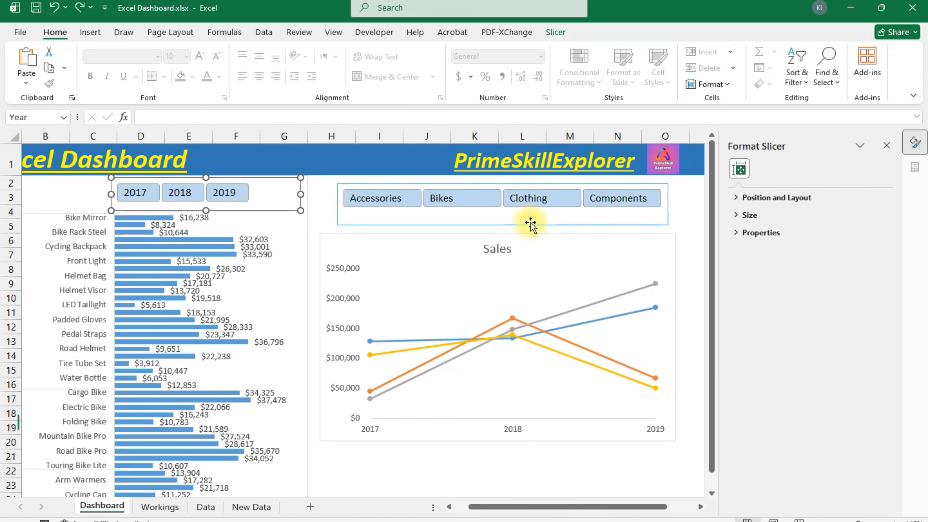
Step: Duplicate the Year by Category PivotTable at cell D9 of the Workings sheet and replace Sales with Rating in the copy's values
left_click(167, 508)
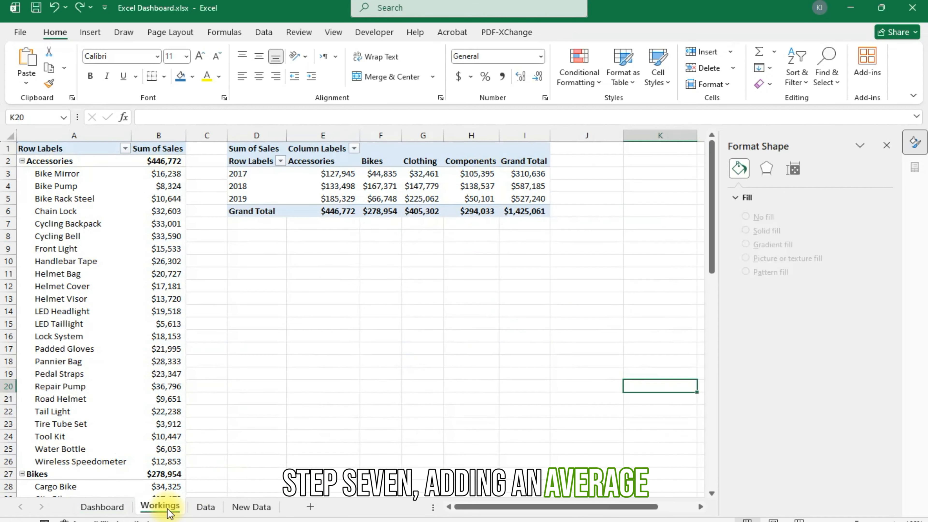
left_click(253, 145)
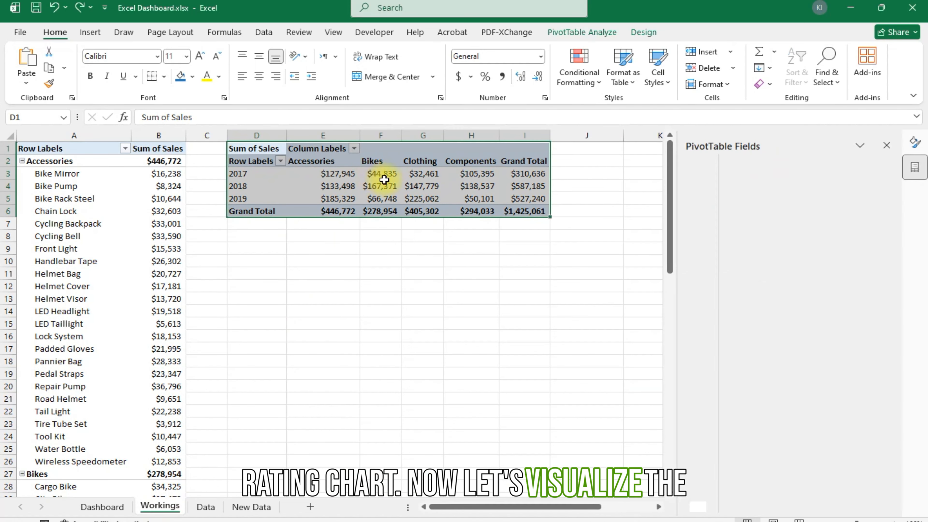
key("ctrl+c")
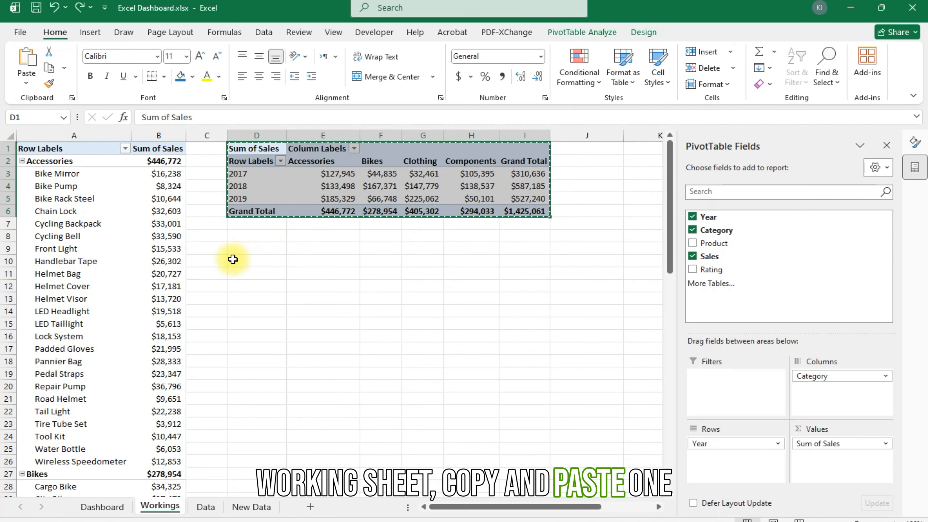
left_click(251, 249)
key("ctrl+v")
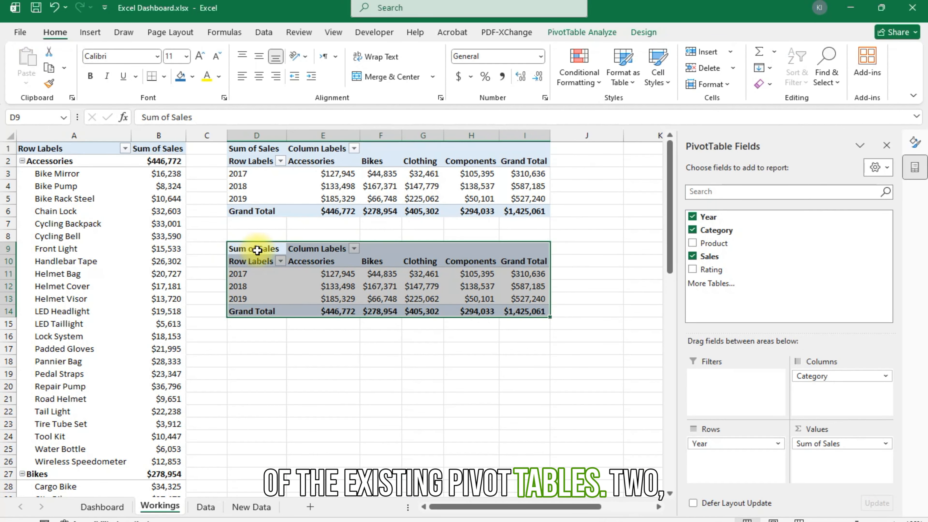
left_click(692, 256)
left_click(694, 270)
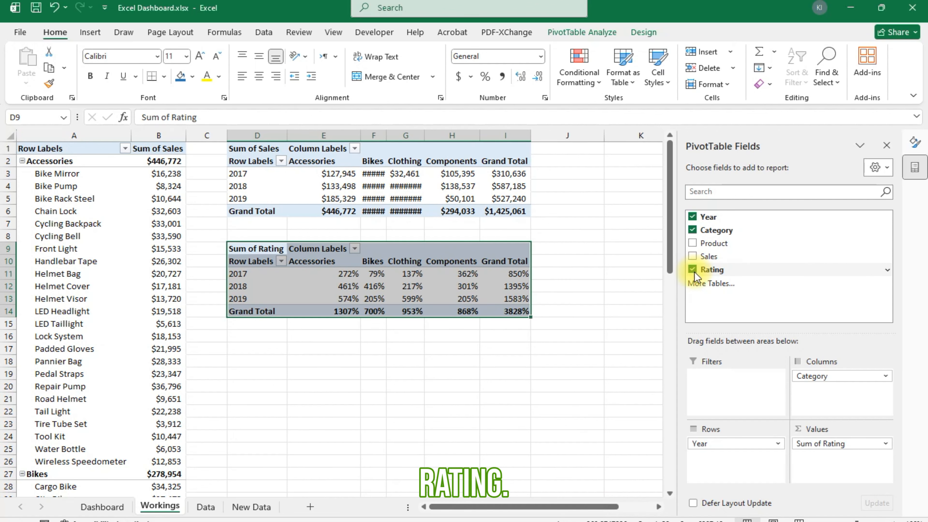
Step: Summarize the Rating values in the lower PivotTable by Average, formatted as Percentage with 0 decimal places
right_click(380, 290)
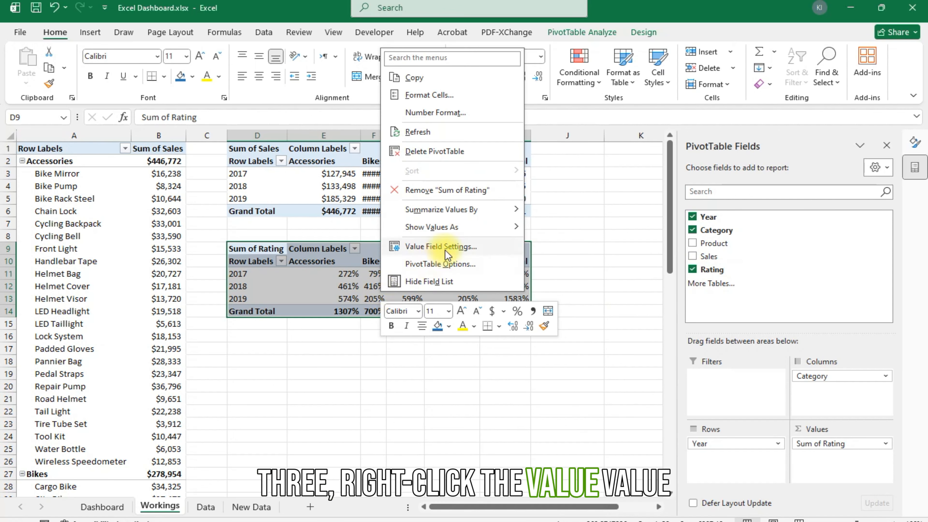
left_click(453, 246)
left_click(368, 266)
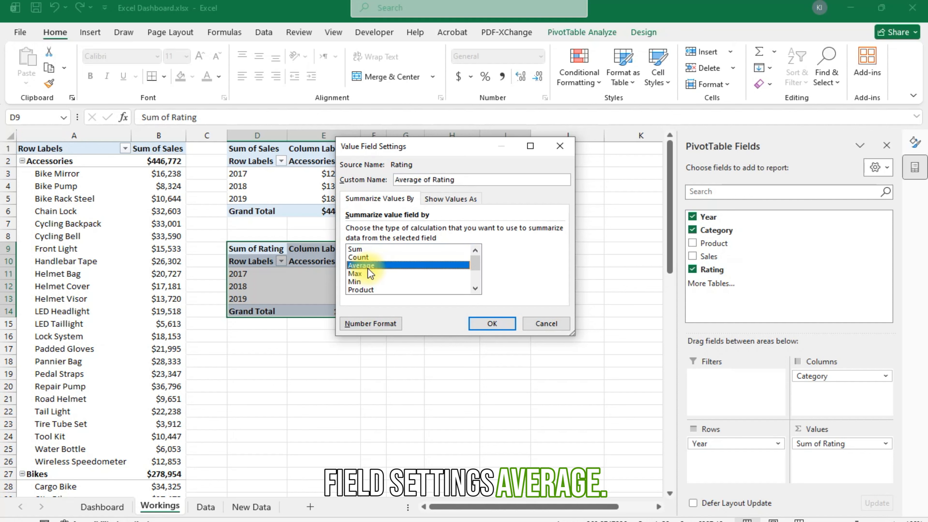
left_click(378, 323)
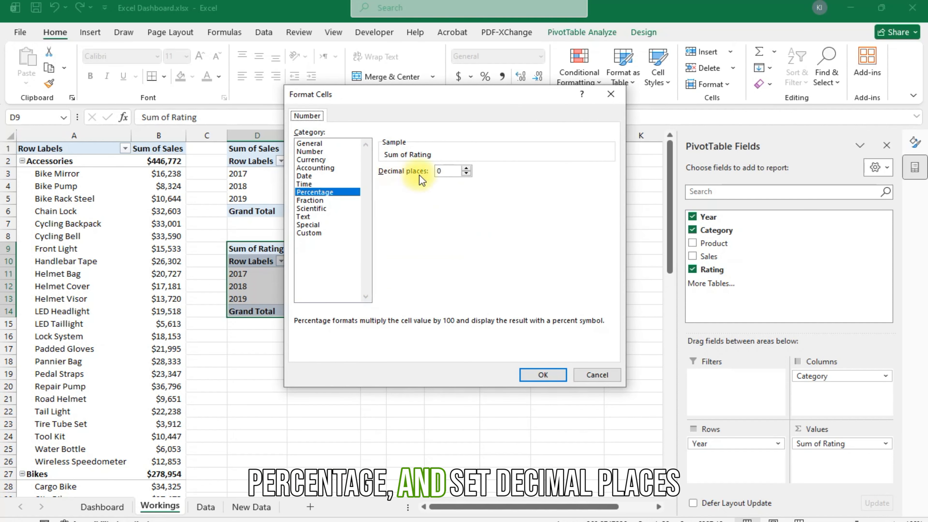
left_click(541, 377)
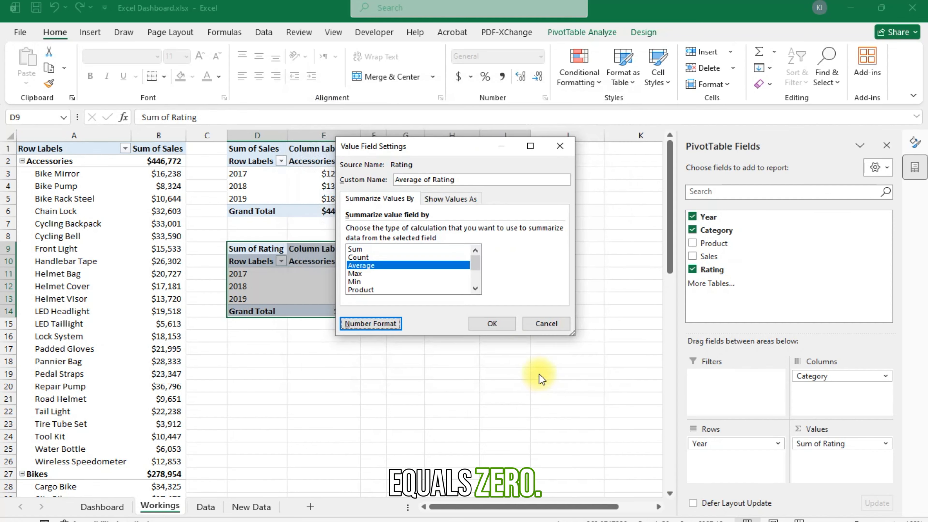
left_click(491, 324)
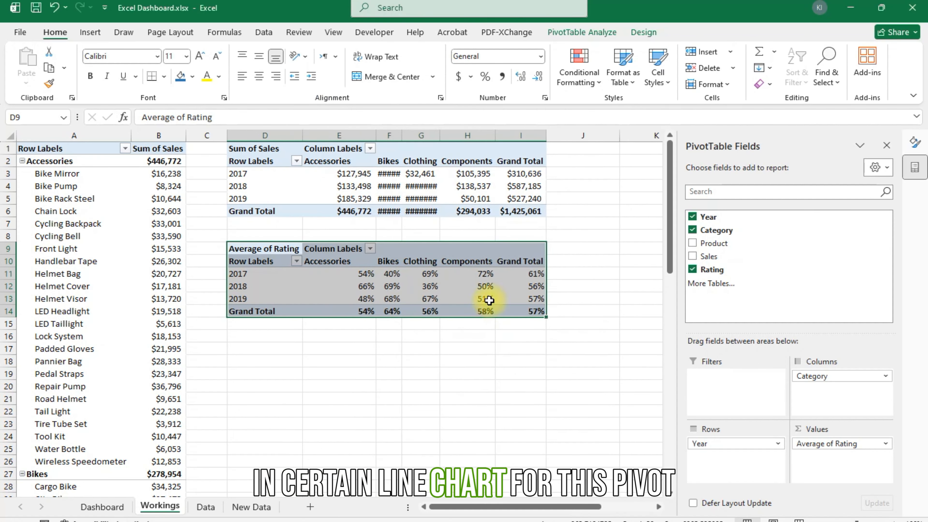
Step: Insert a Line with Markers PivotChart from the average rating PivotTable
left_click(581, 30)
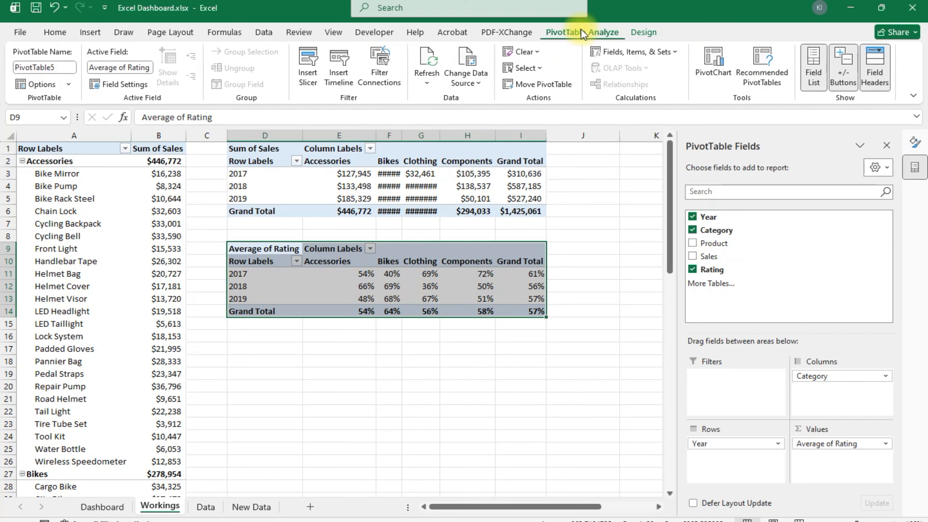
left_click(716, 59)
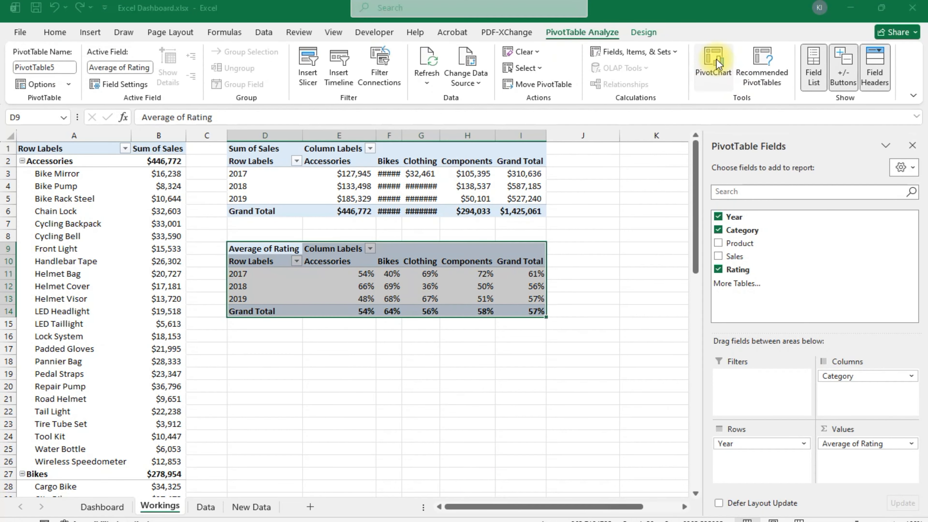
left_click(303, 176)
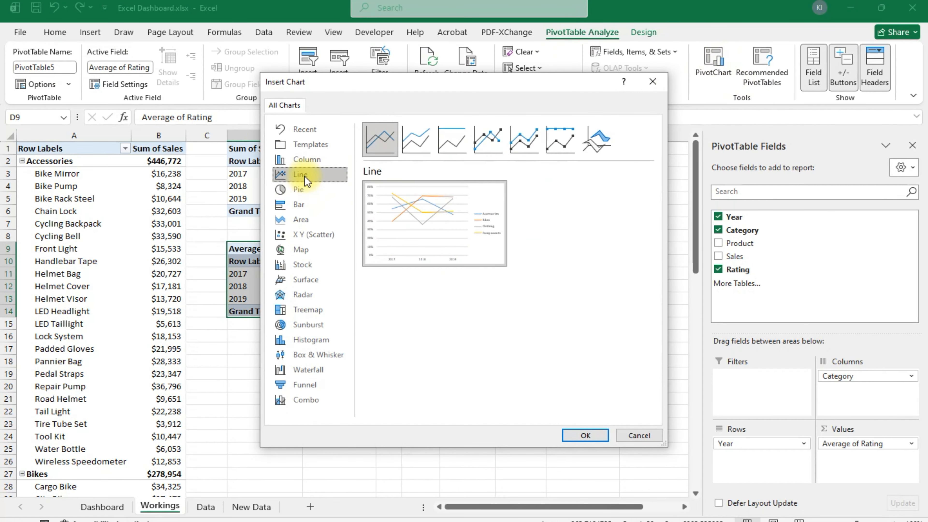
left_click(500, 147)
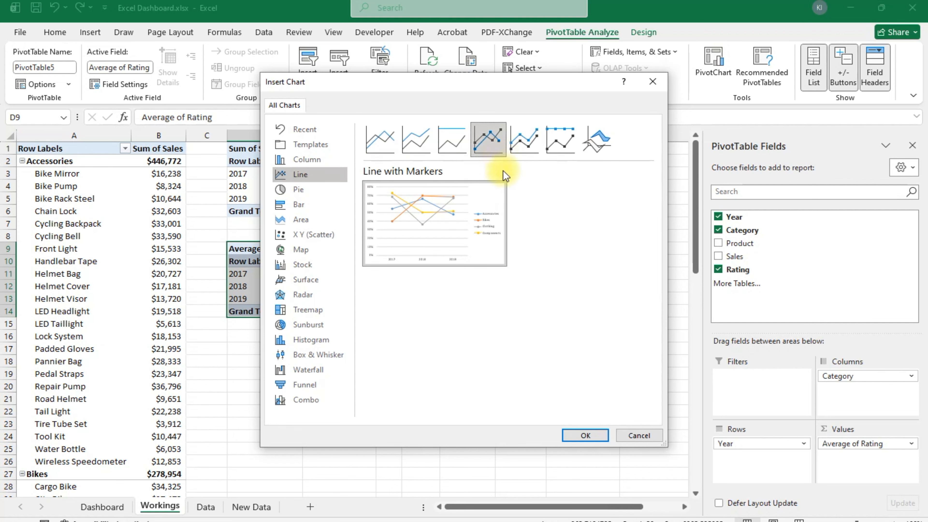
left_click(585, 435)
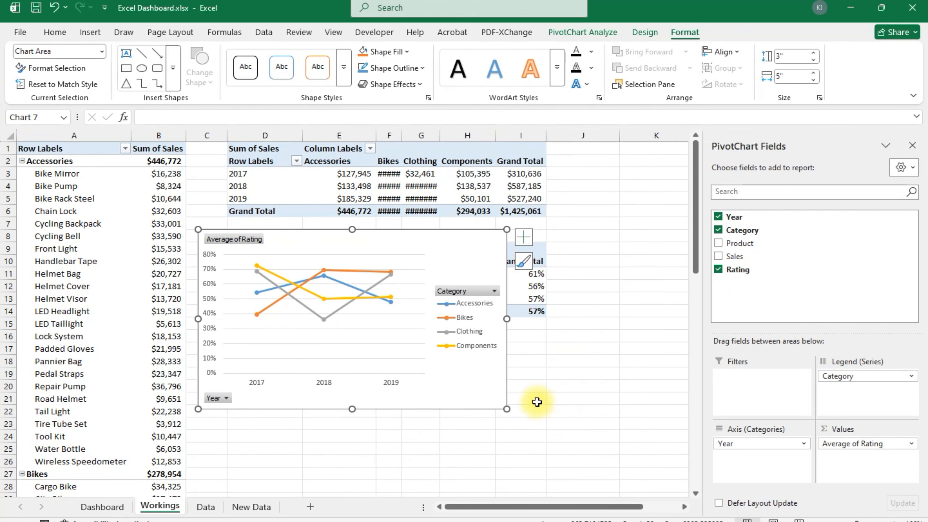
Step: Enlarge the rating chart to about 3.35" high by 5.46" wide and hide all its field buttons
scroll(479, 373, "down", 1)
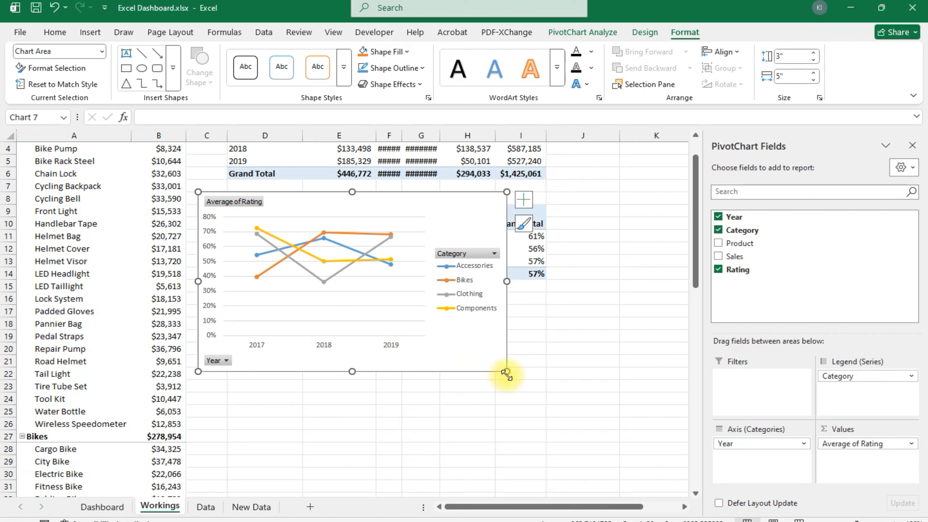
left_click_drag(507, 372, 536, 393)
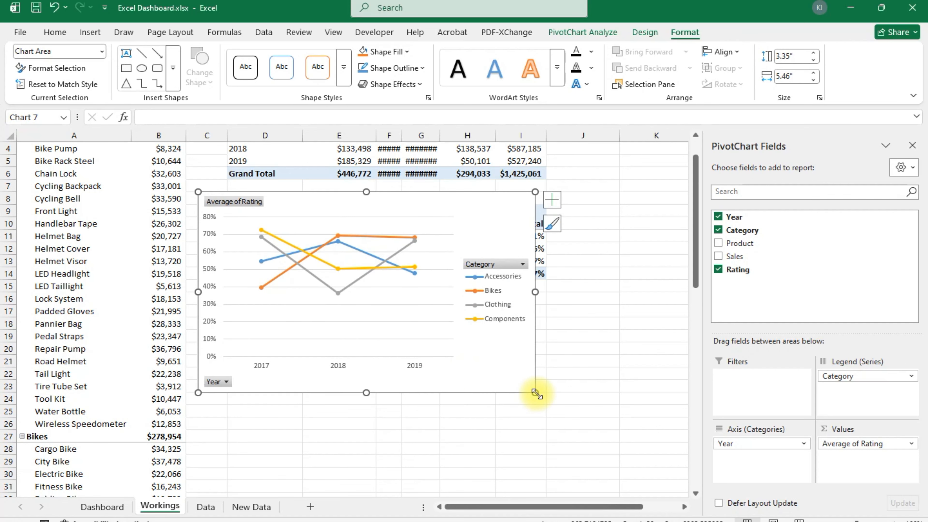
right_click(241, 202)
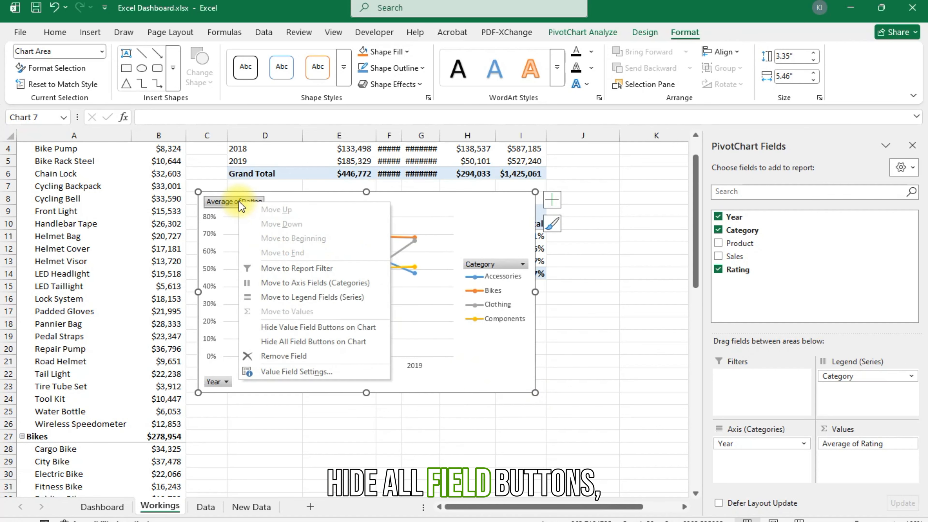
left_click(318, 342)
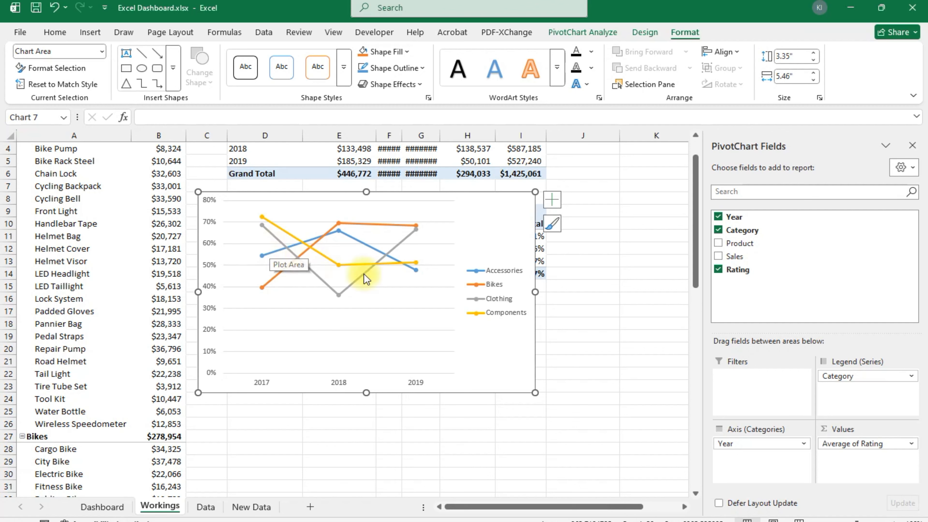
Step: Set the rating chart's horizontal year axis position to On tick marks
left_click(416, 382)
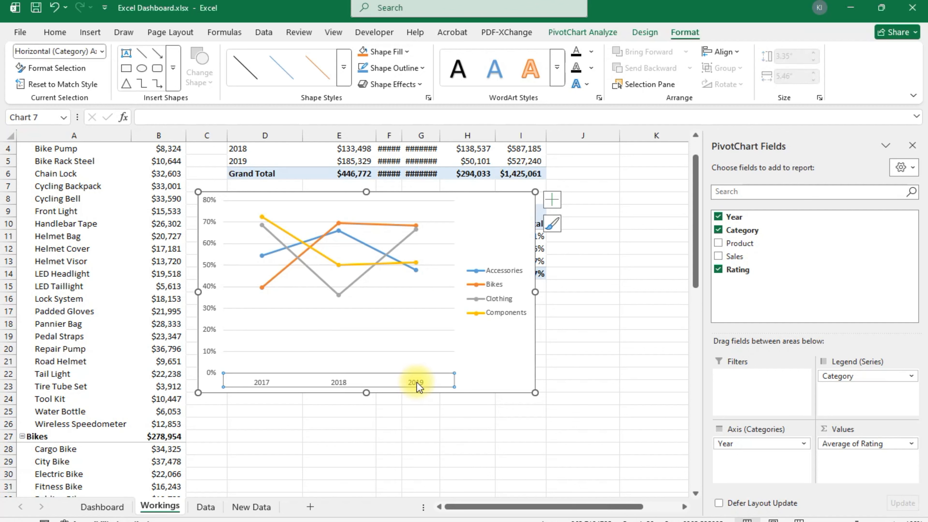
key("ctrl+1")
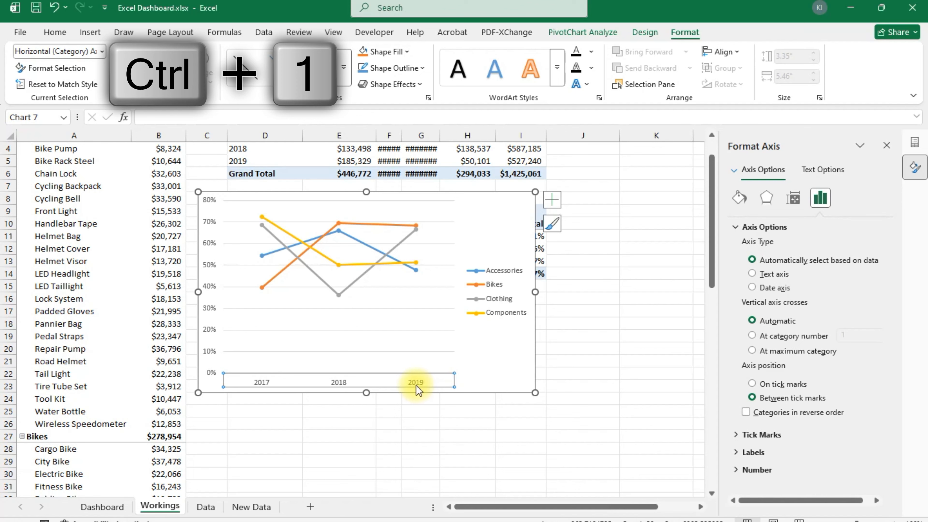
left_click(753, 385)
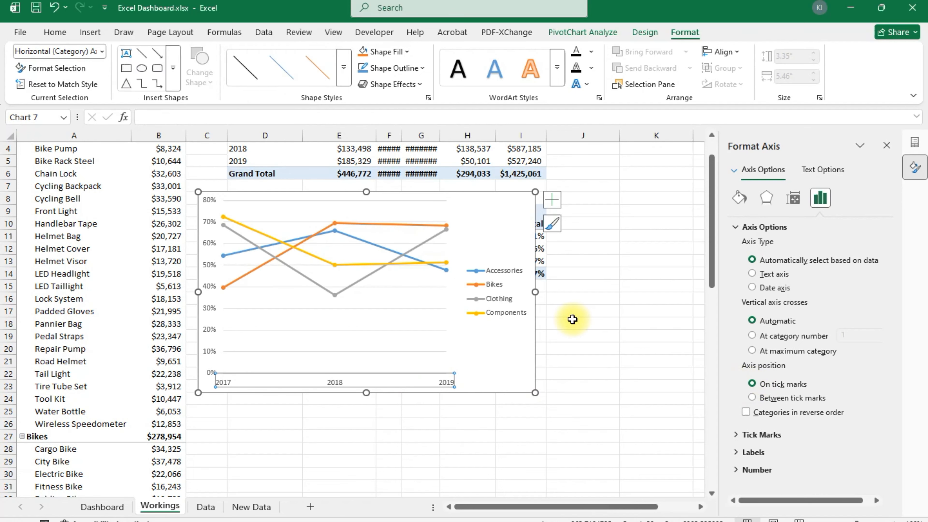
Step: Remove the rating chart's gridlines and legend, and add the chart title "Average Rating"
left_click(551, 201)
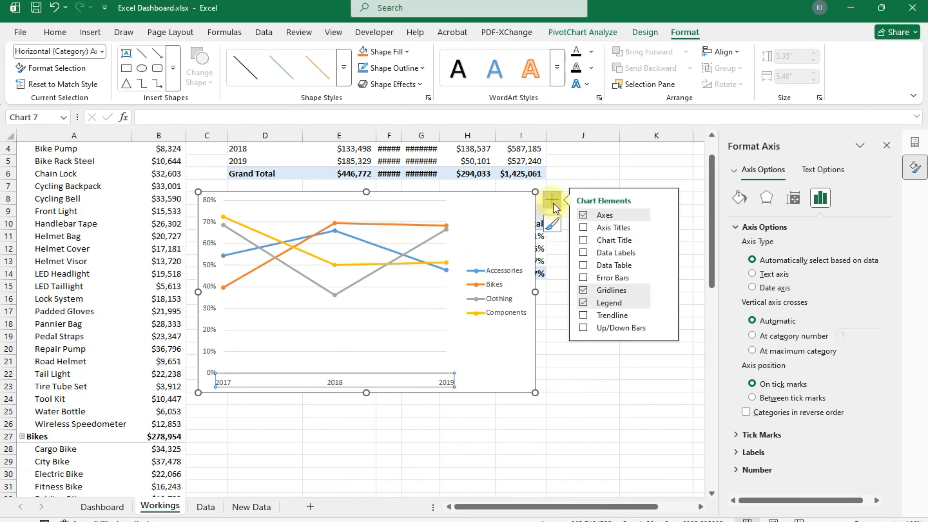
left_click(584, 241)
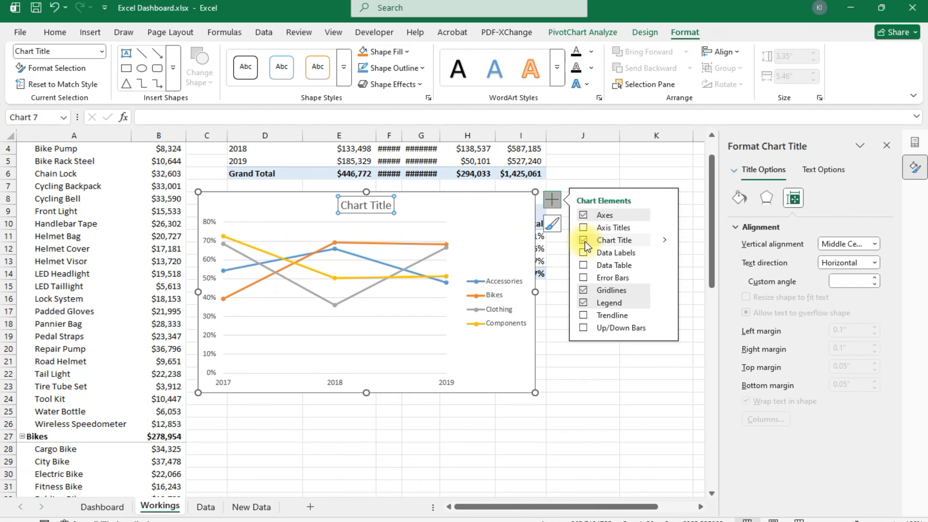
left_click(584, 290)
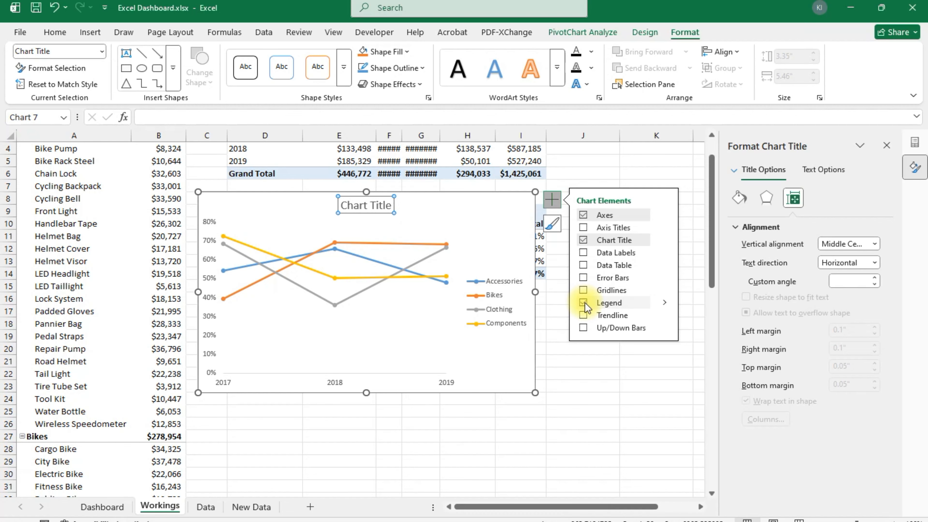
left_click(584, 303)
triple_click(375, 200)
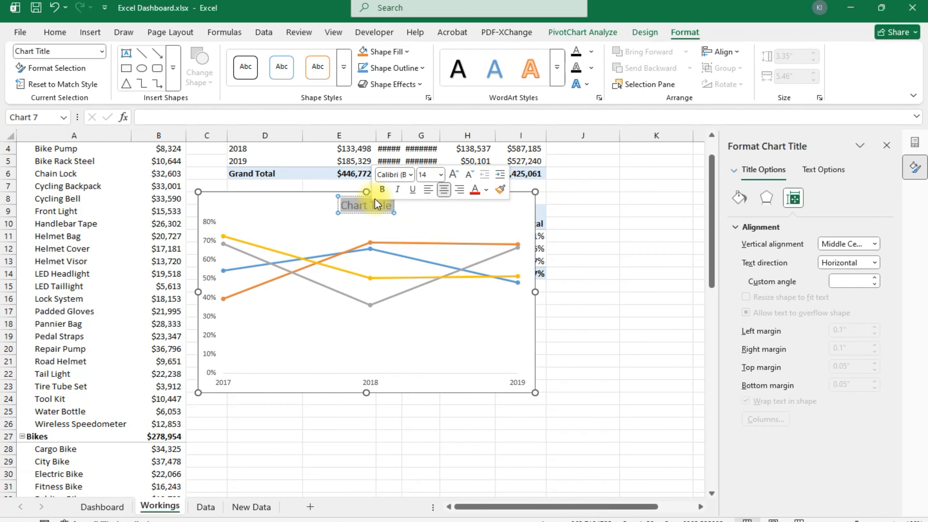
type("Average Rating")
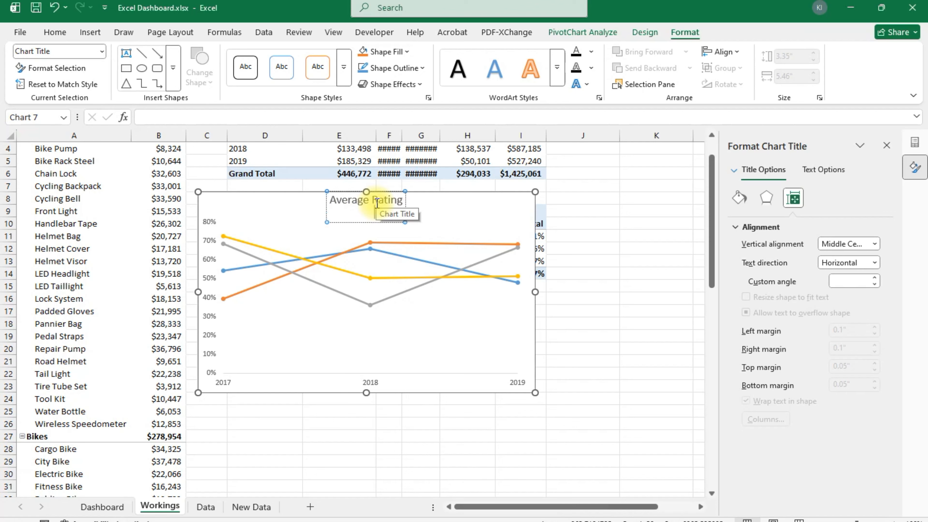
Step: Cut the Average Rating chart from the Workings sheet and paste it into the Dashboard sheet
left_click(459, 209)
key("ctrl+x")
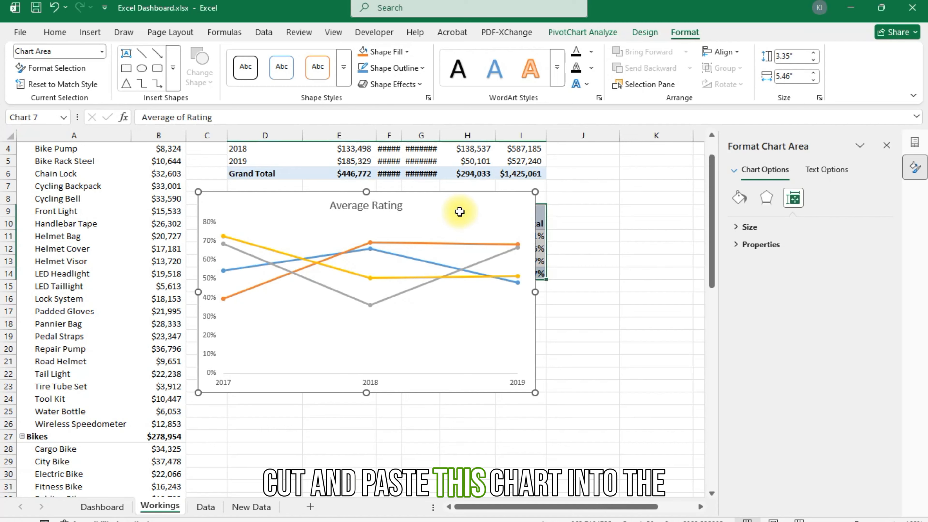
left_click(103, 506)
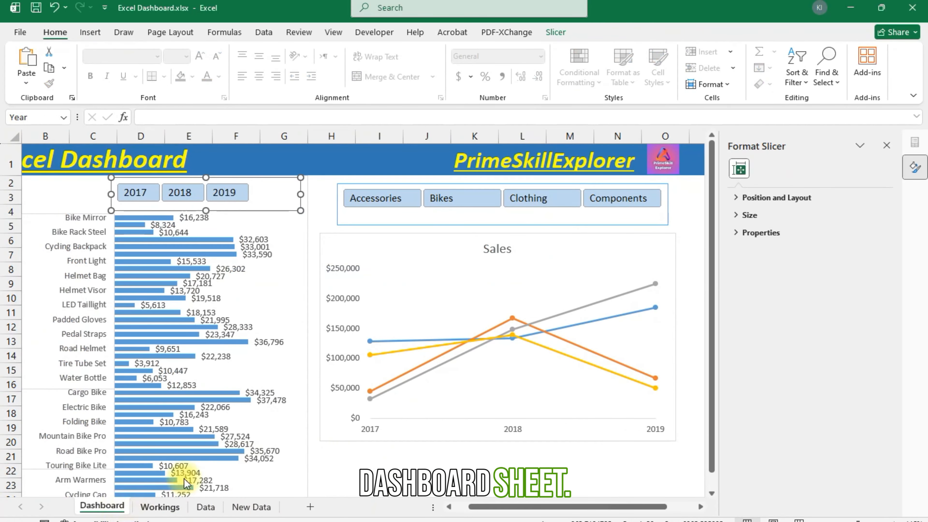
left_click(385, 439)
key("ctrl+v")
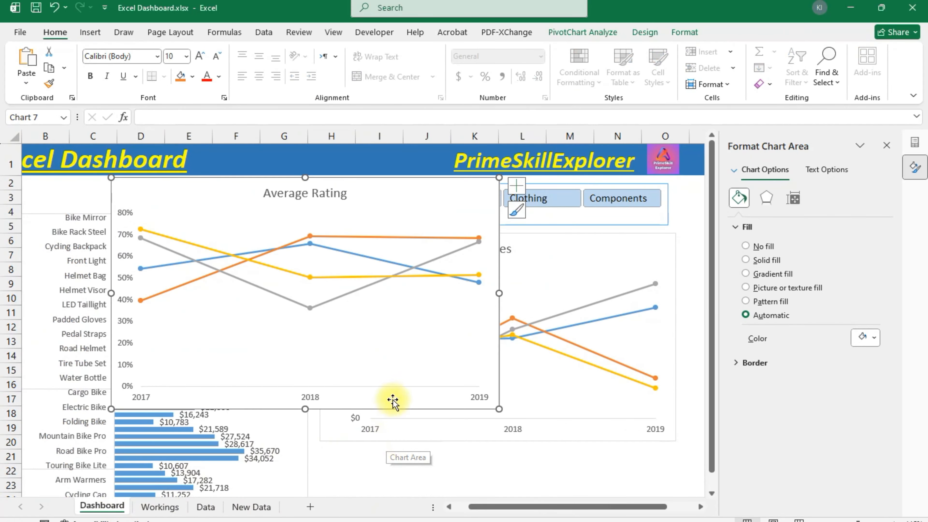
Step: Place the Average Rating chart directly below the Sales line chart and narrow it to about the Sales chart's width
scroll(391, 388, "down", 4)
left_click_drag(360, 207, 577, 477)
scroll(545, 435, "down", 2)
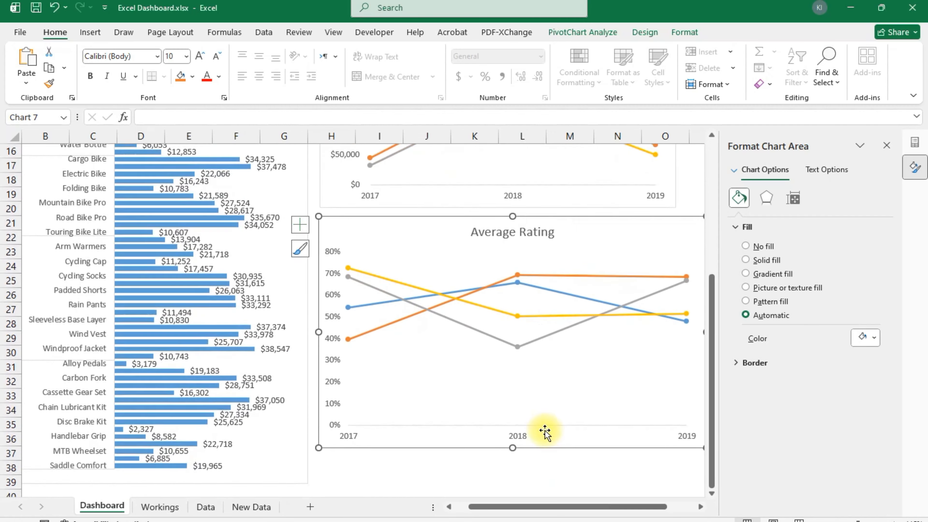
left_click_drag(559, 507, 577, 507)
scroll(612, 411, "up", 2)
scroll(623, 426, "down", 1)
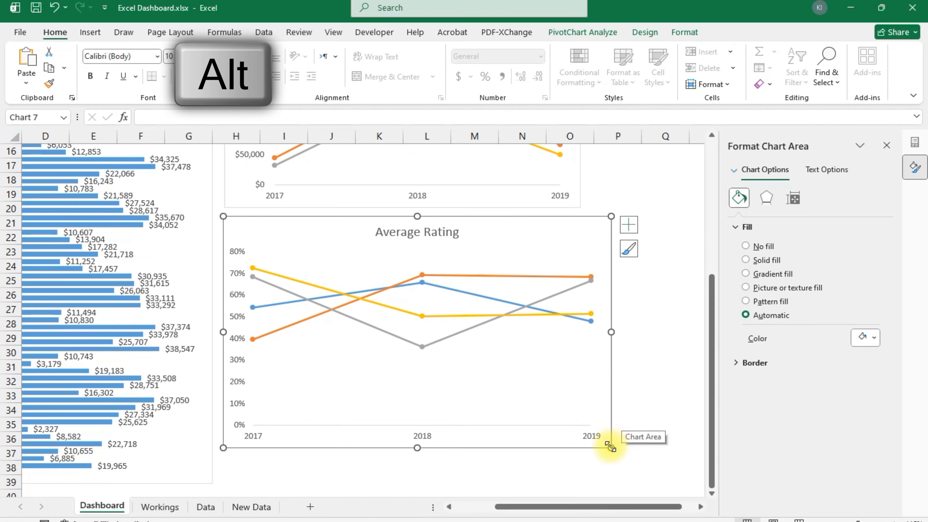
left_click_drag(611, 448, 587, 446)
scroll(609, 430, "up", 5)
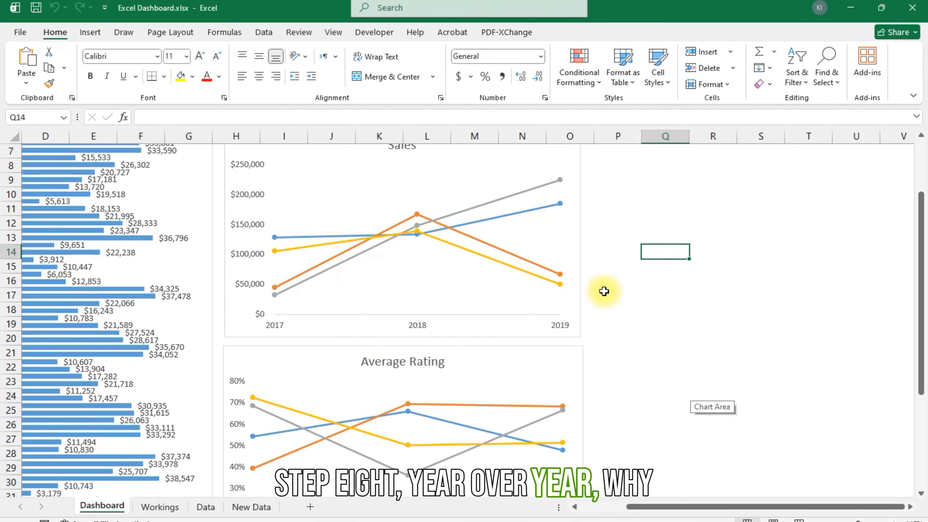
Step: Duplicate the Sum of Sales and Average of Rating PivotTables together at cell K1 of the Workings sheet
left_click(160, 505)
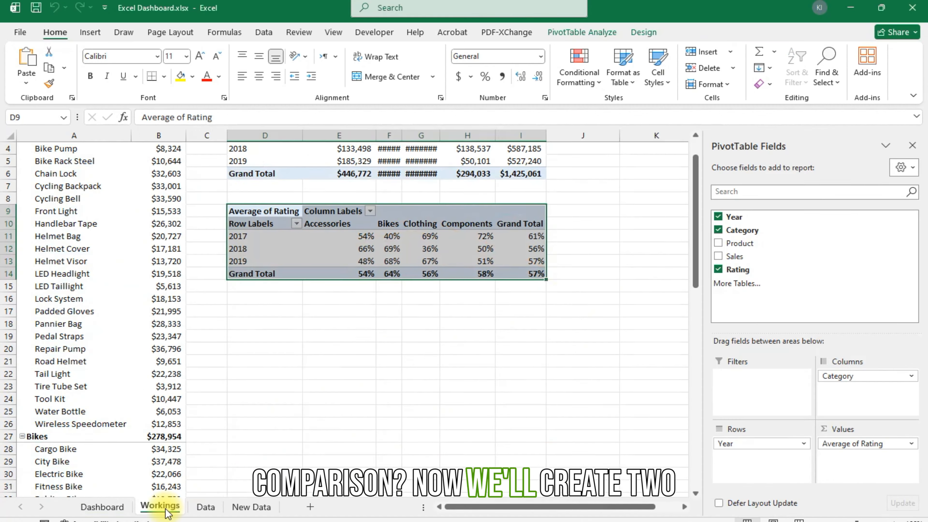
scroll(362, 311, "up", 1)
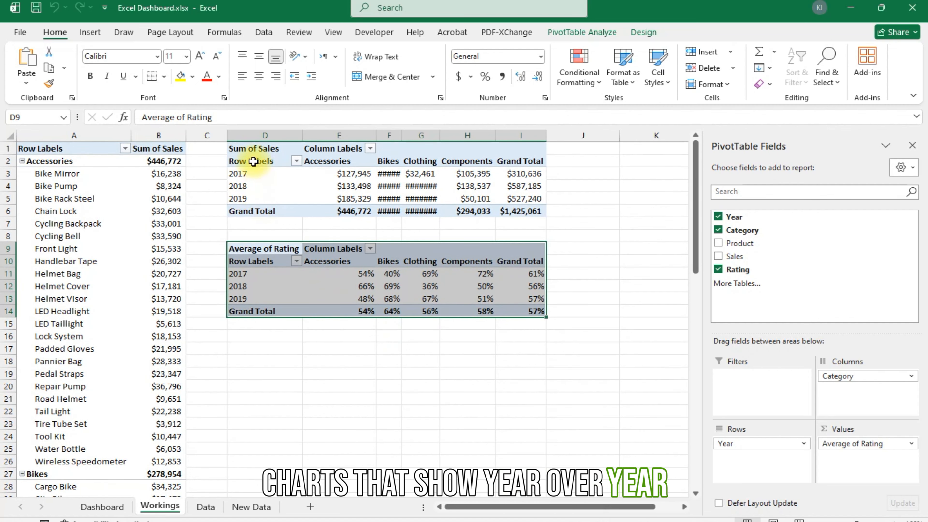
left_click(245, 147)
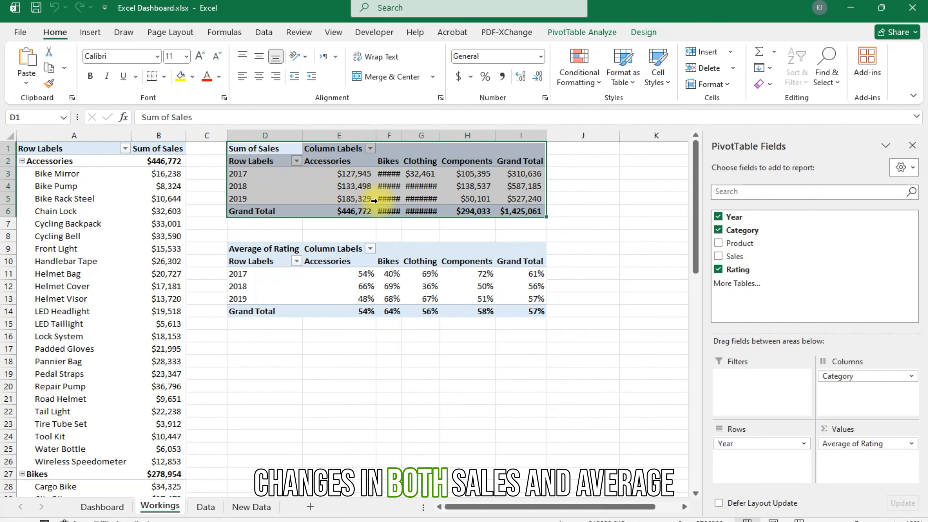
left_click(240, 148)
left_click_drag(249, 150, 518, 312)
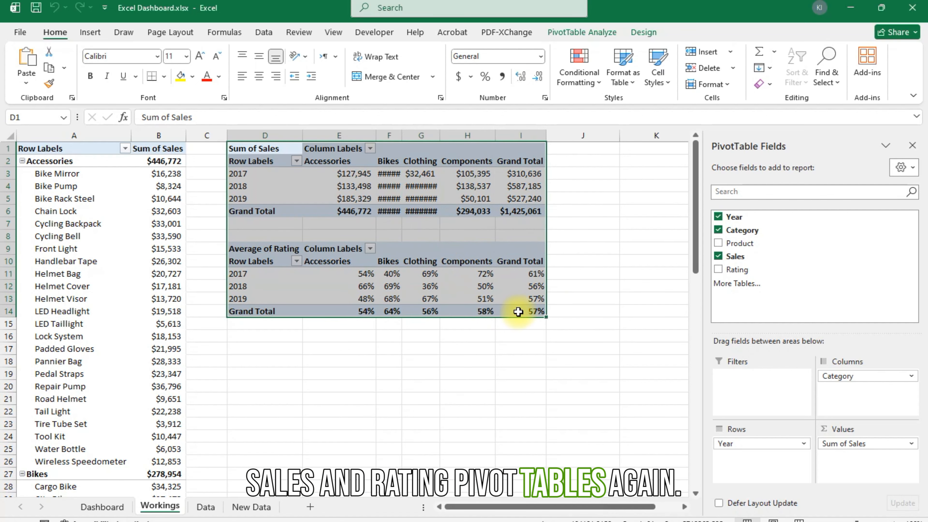
key("ctrl+c")
left_click(642, 156)
key("ctrl+v")
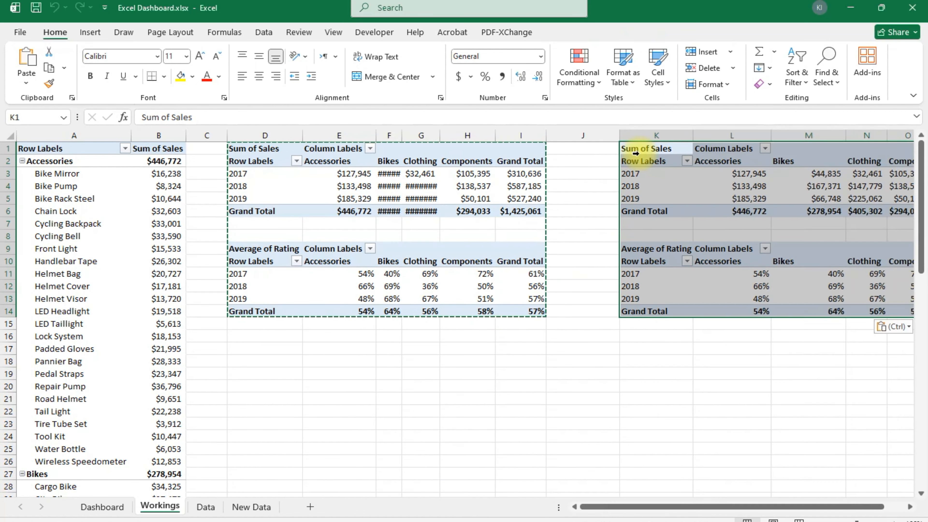
scroll(587, 458, "right", 2)
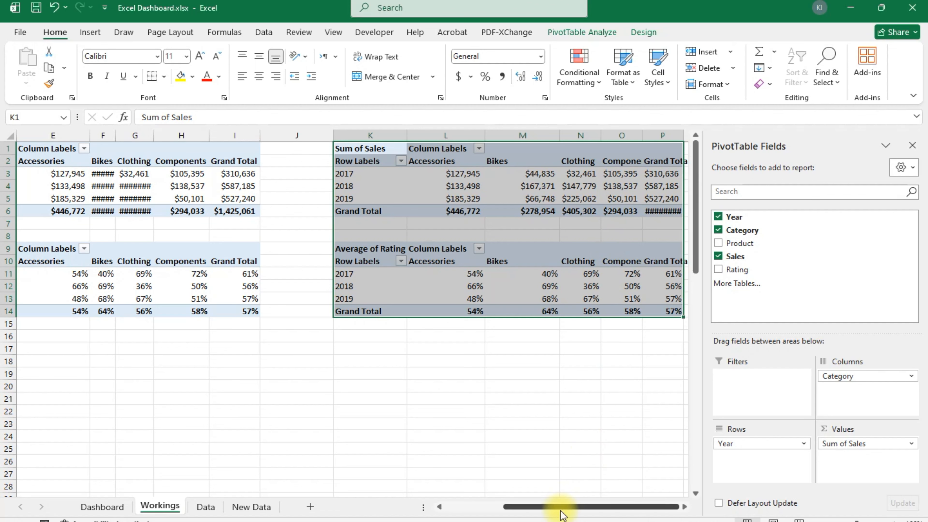
left_click_drag(573, 510, 573, 510)
left_click(552, 413)
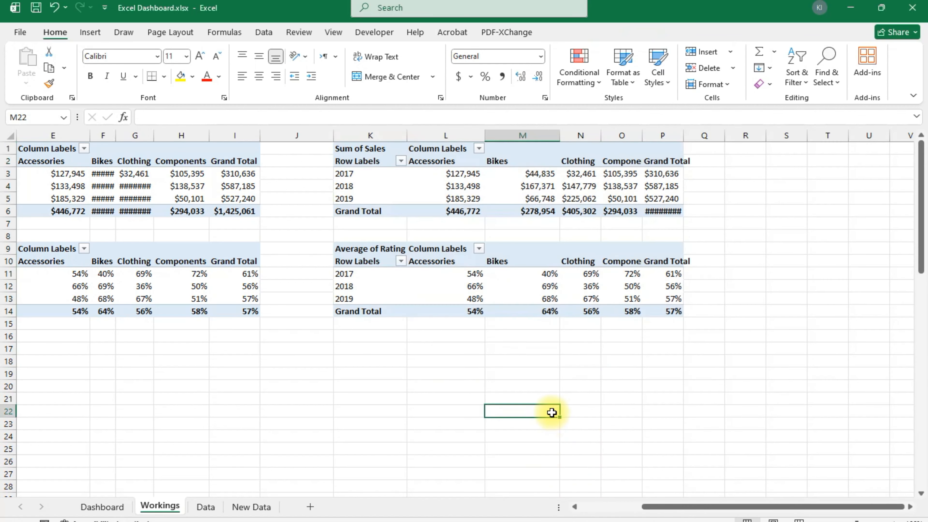
Step: Show the duplicated Sum of Sales PivotTable's values as % Difference From, with base field Year and base item (previous)
left_click(371, 161)
left_click(470, 174)
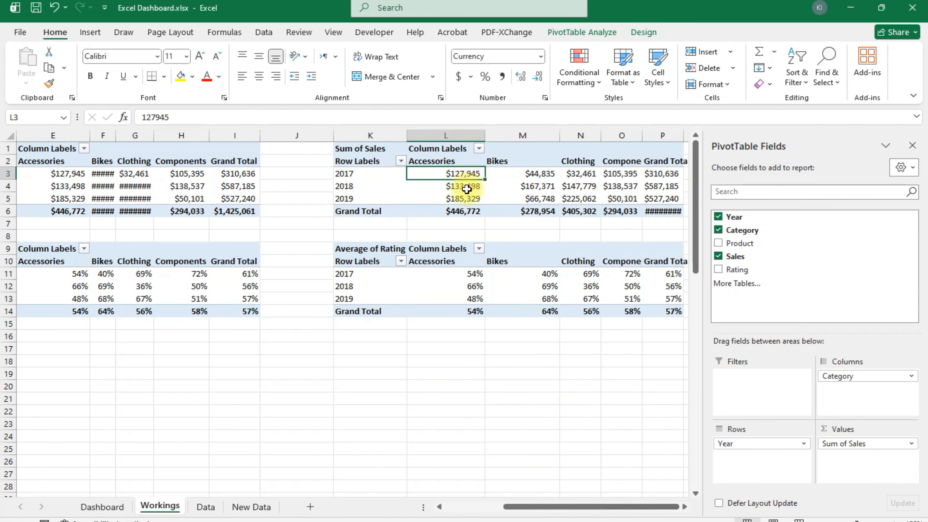
left_click(468, 187)
right_click(467, 187)
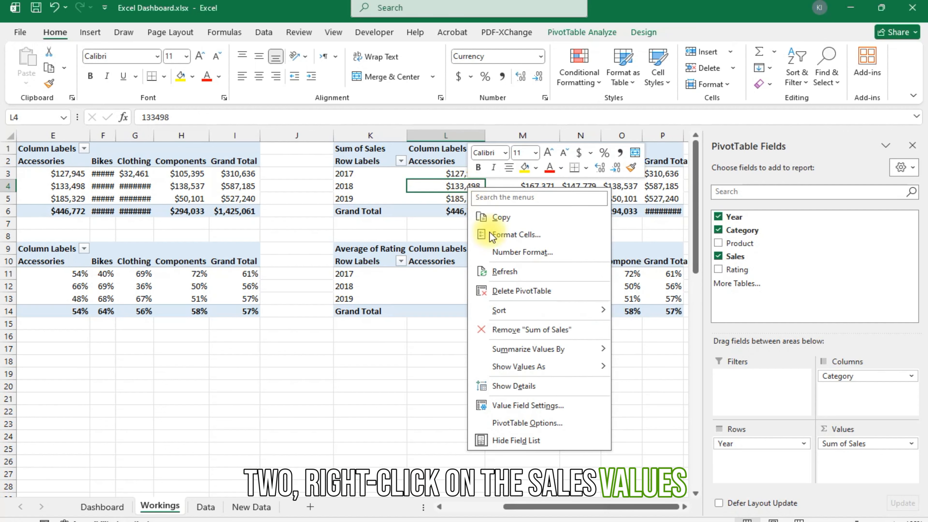
mouse_move(553, 370)
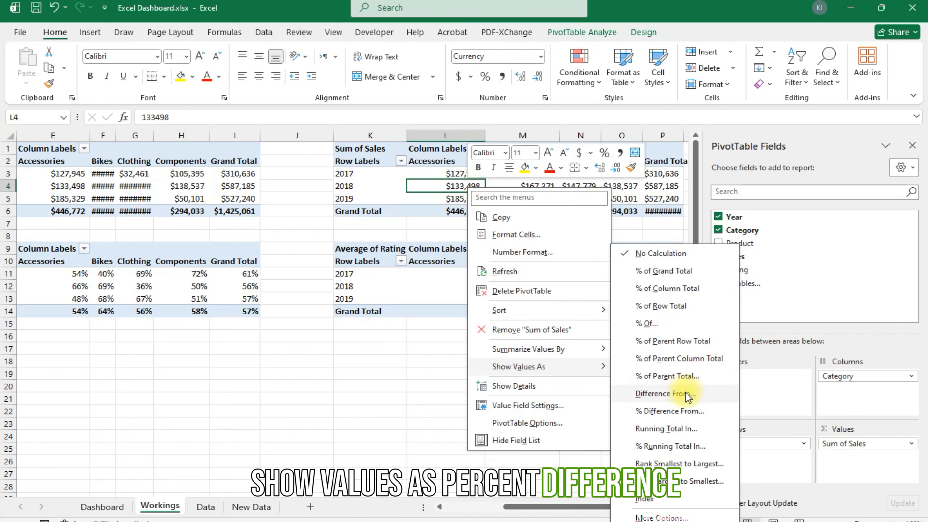
left_click(672, 411)
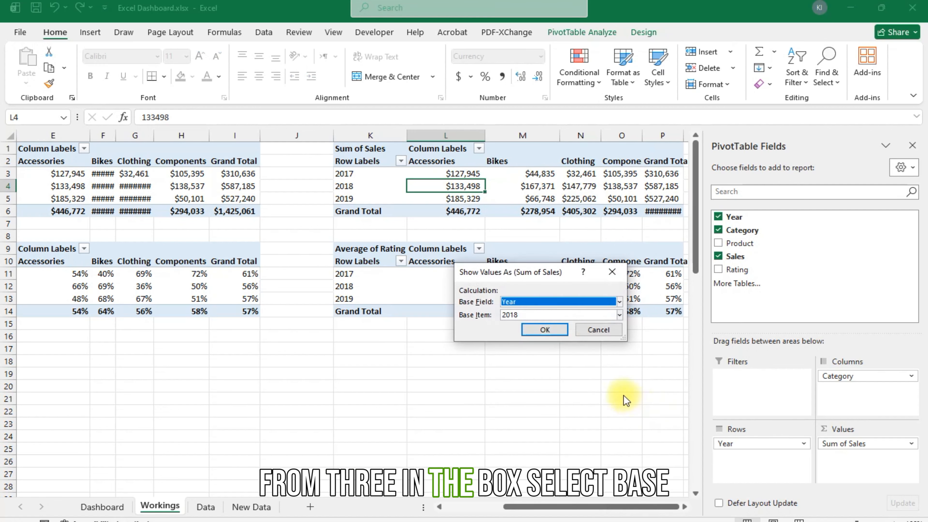
left_click(518, 301)
left_click(518, 311)
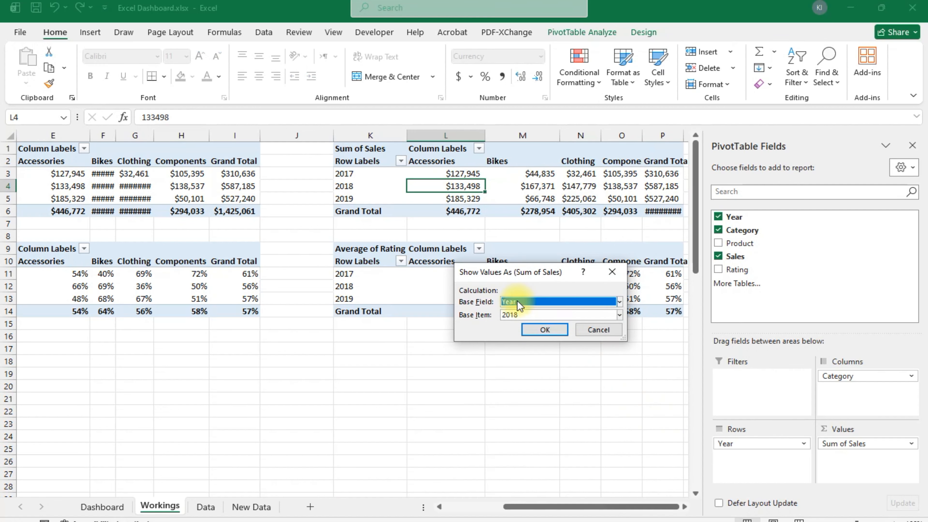
left_click(518, 315)
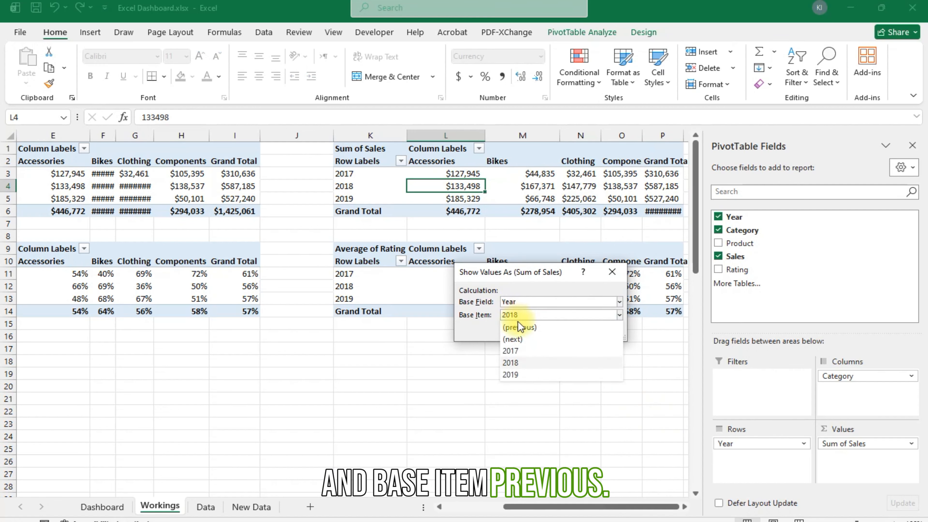
left_click(519, 328)
left_click(537, 330)
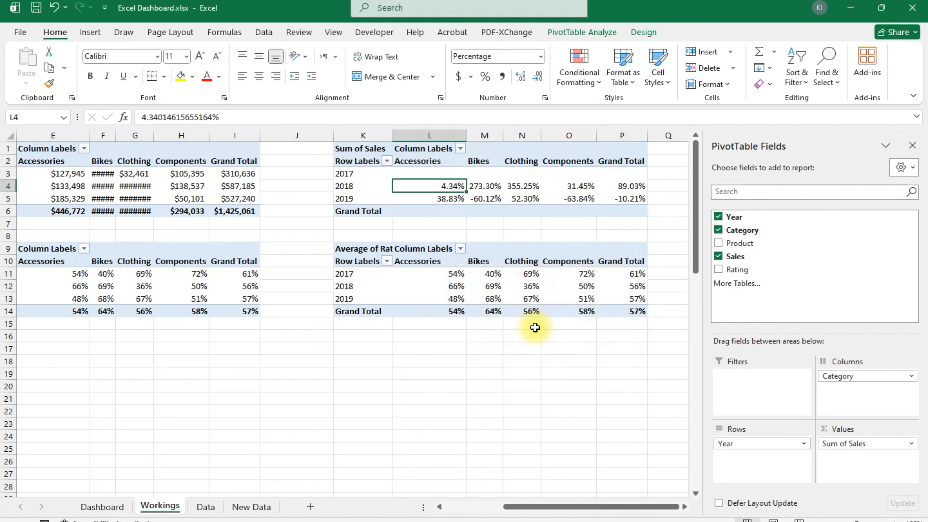
Step: Format the duplicated Sum of Sales PivotTable's value field as Percentage with 0 decimal places
right_click(448, 190)
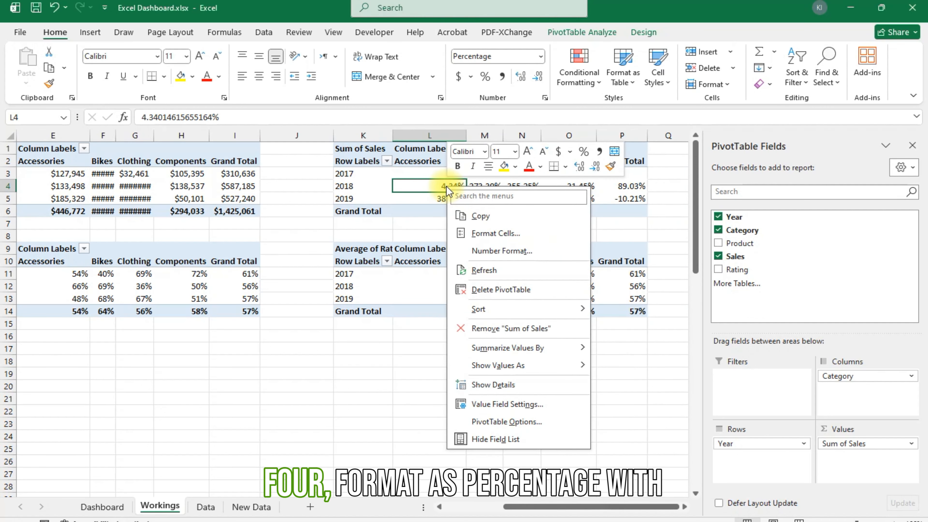
left_click(524, 406)
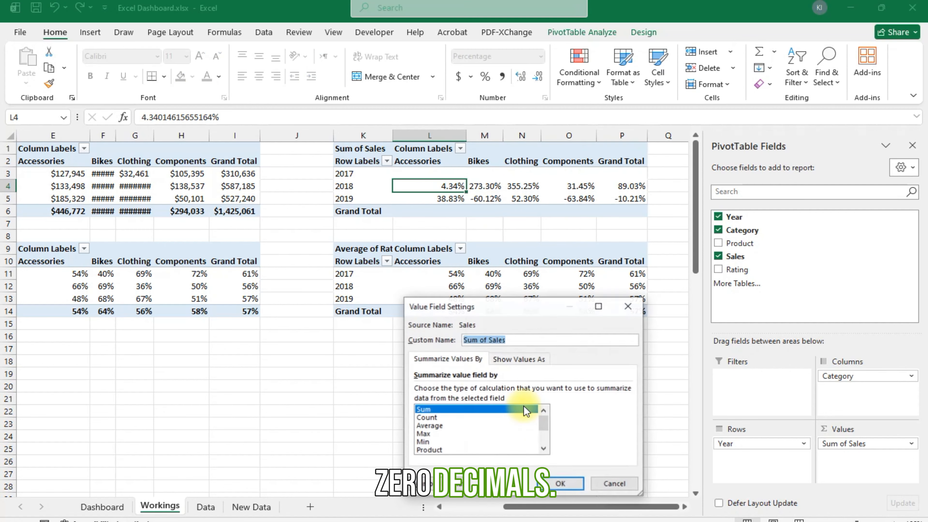
left_click(447, 482)
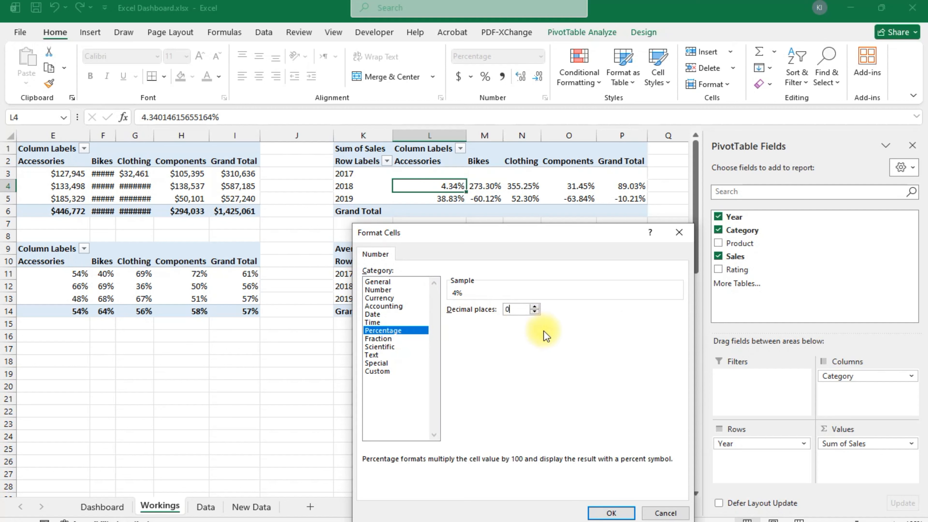
left_click(601, 515)
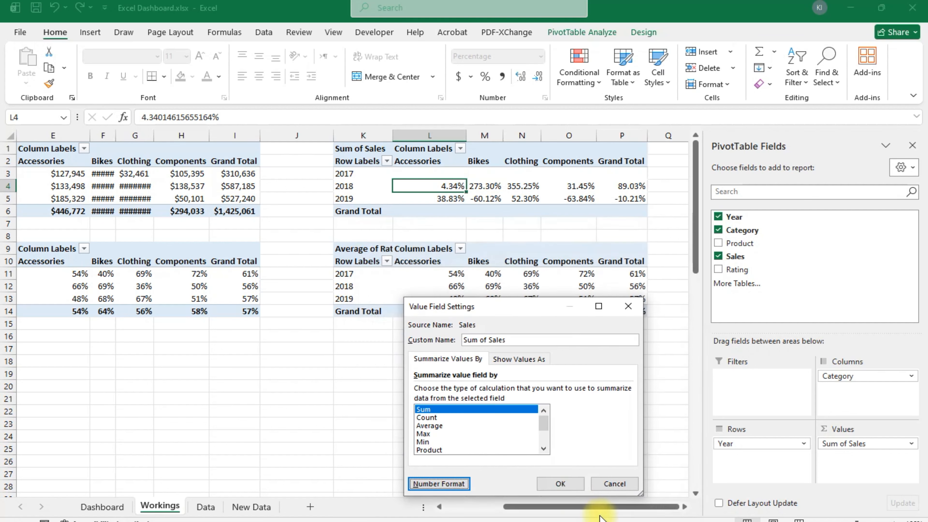
left_click(569, 487)
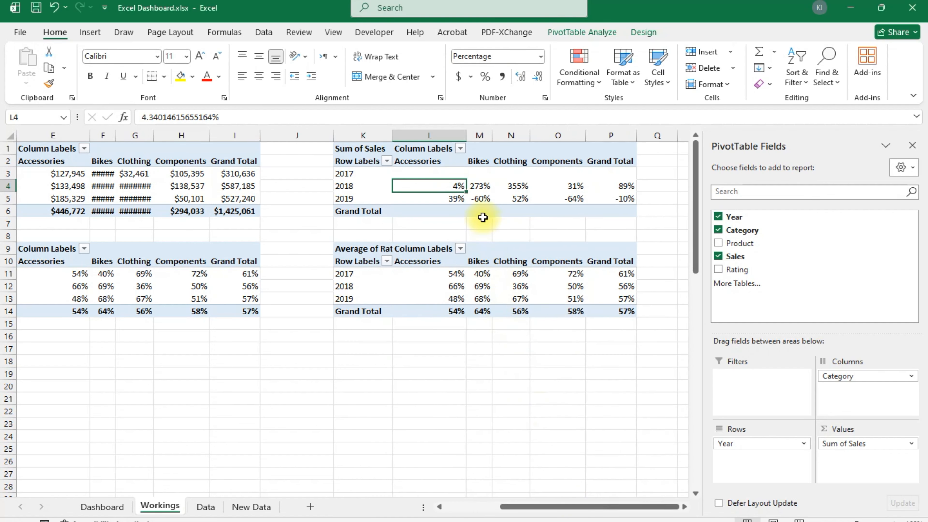
Step: Show the duplicated Average of Rating PivotTable's values as % Difference From, with base field Year and base item (previous)
left_click(461, 286)
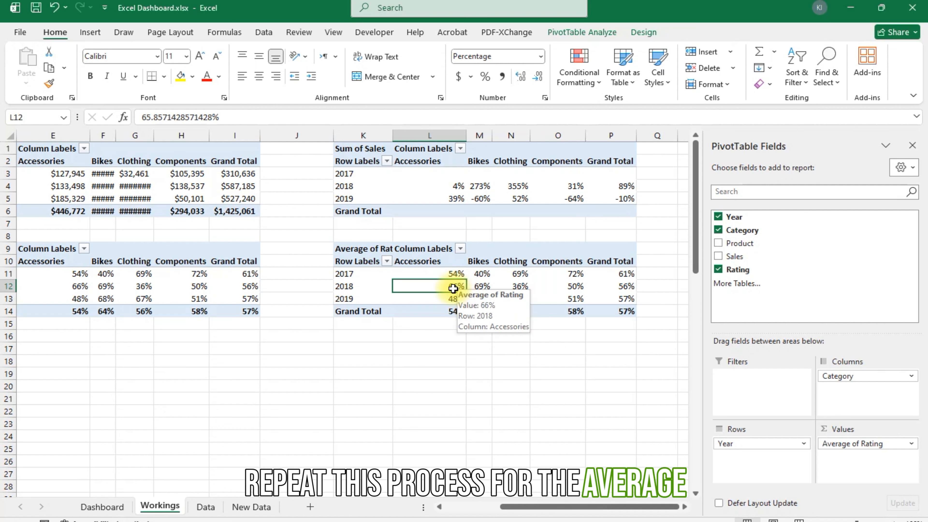
right_click(454, 289)
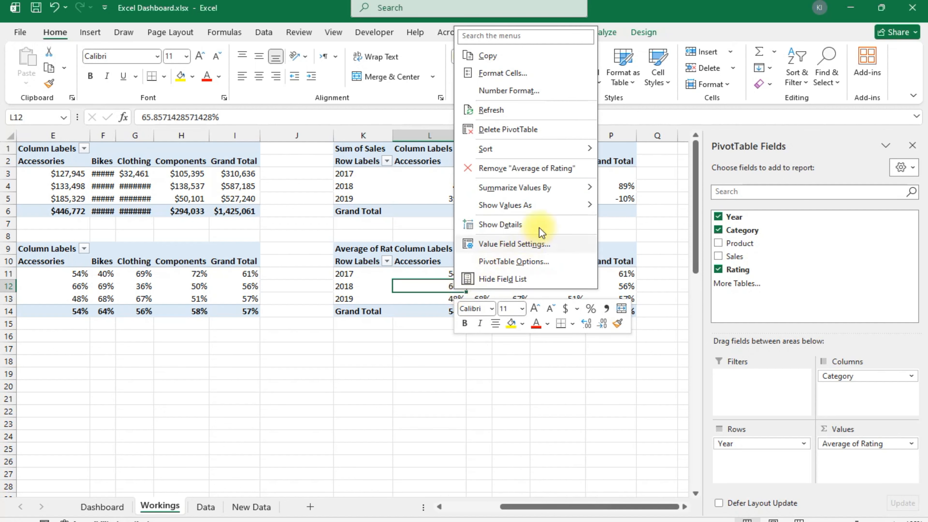
mouse_move(578, 206)
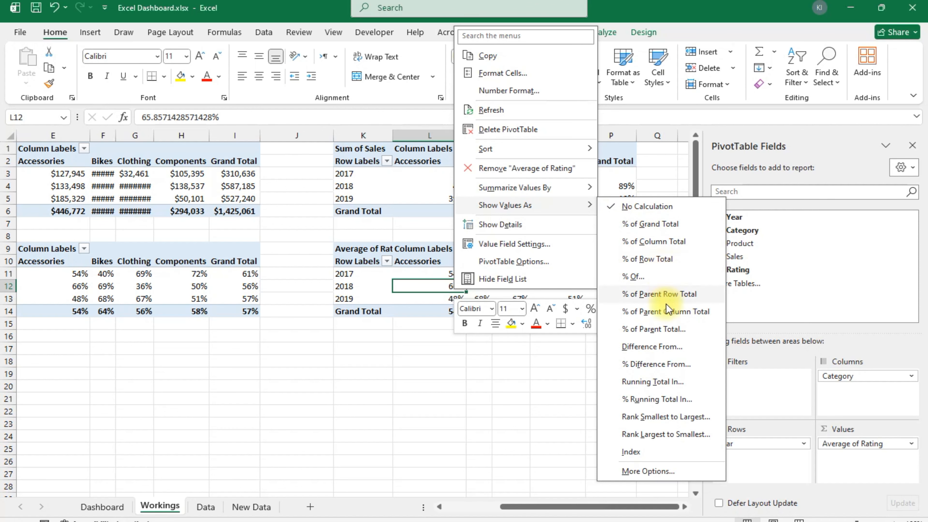
left_click(655, 364)
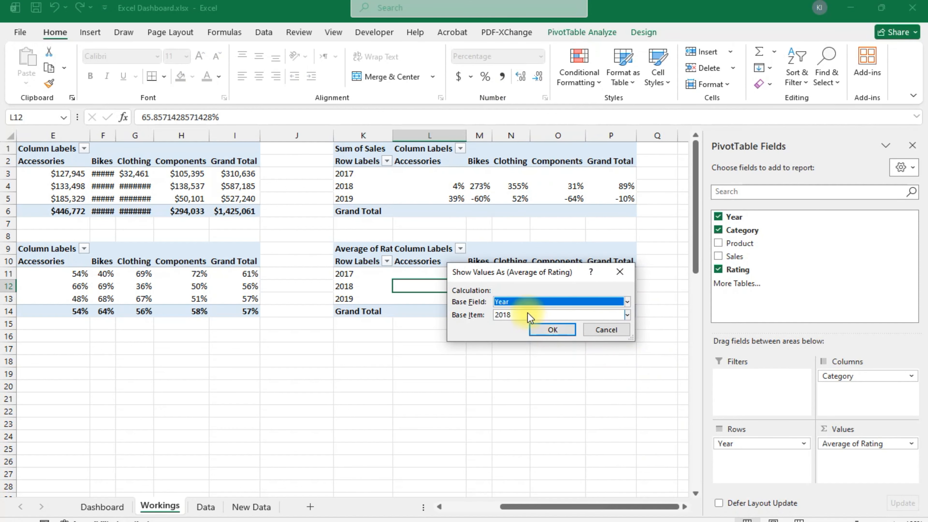
left_click(519, 315)
left_click(518, 327)
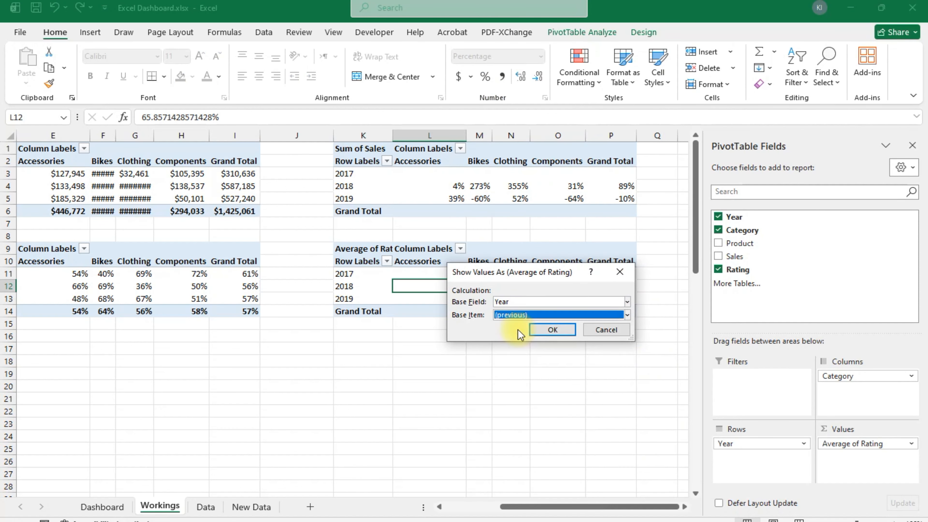
left_click(550, 331)
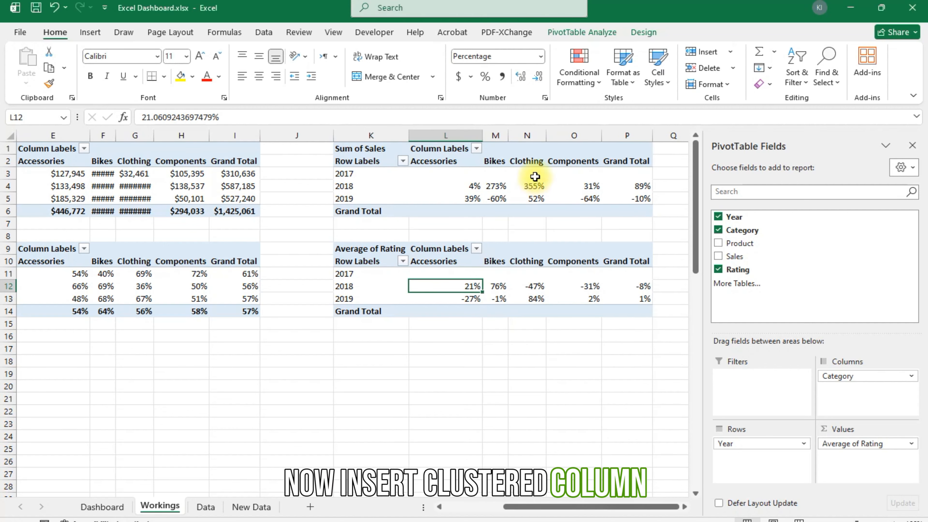
Step: Insert a Clustered Column PivotChart from the duplicated Average of Rating PivotTable and hide all its field buttons
left_click(578, 30)
left_click(721, 73)
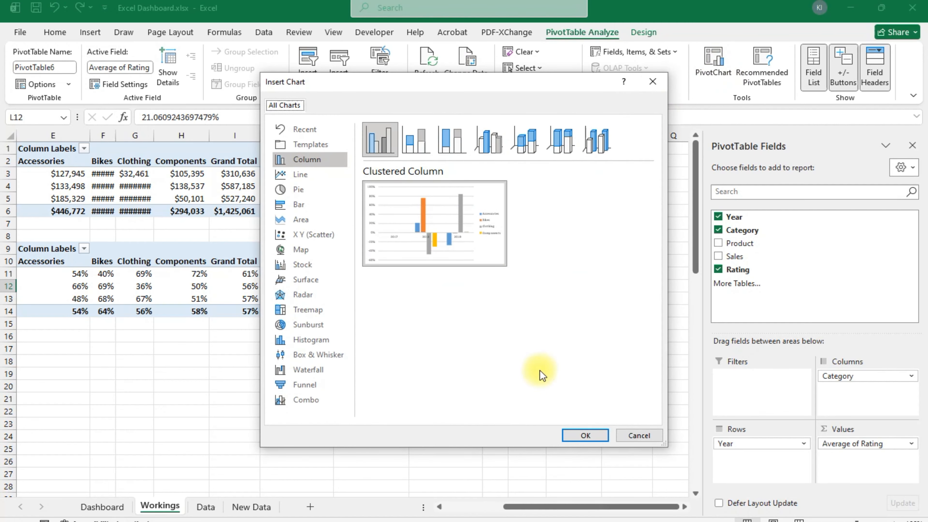
left_click(586, 435)
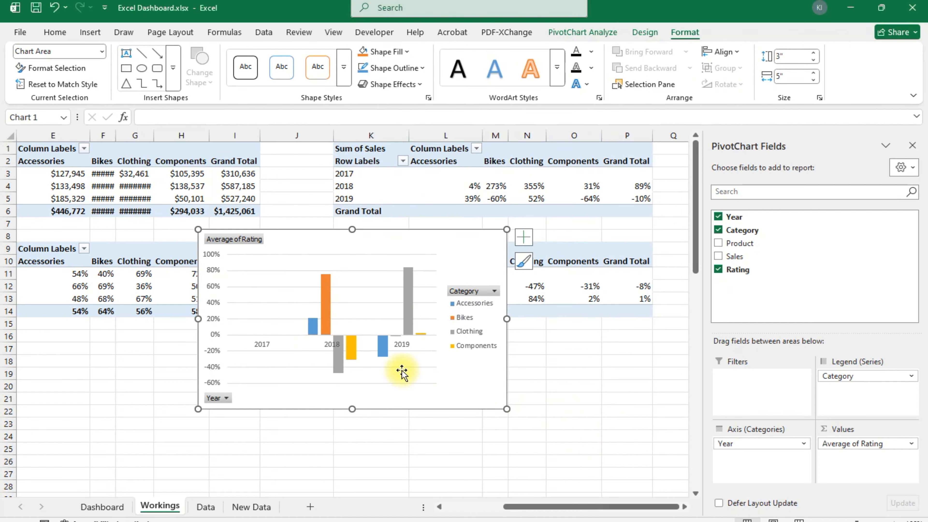
right_click(232, 240)
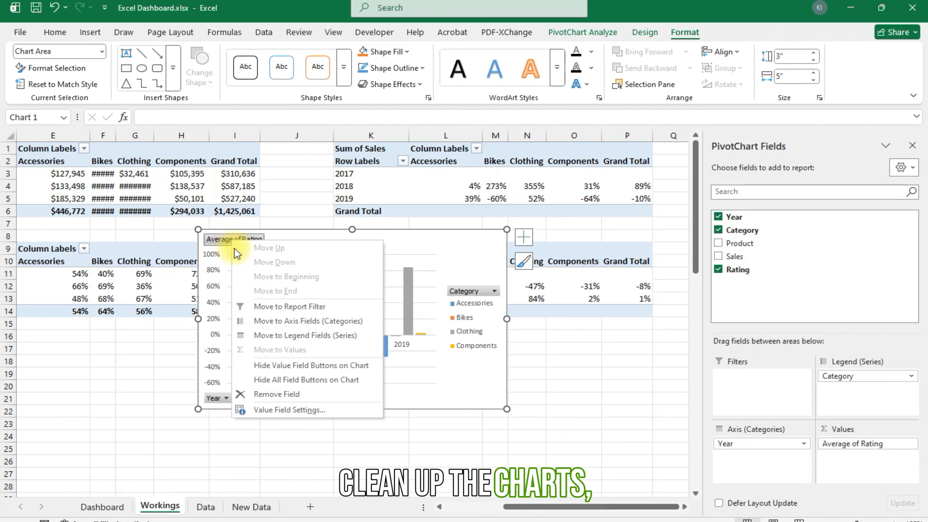
left_click(291, 379)
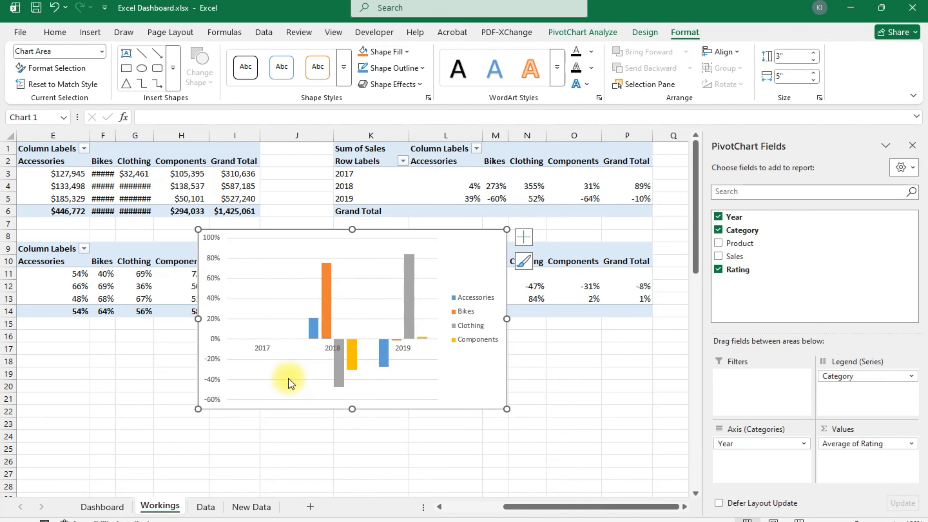
Step: Remove the new column chart's primary vertical axis, gridlines and legend, and add a chart title
left_click(524, 237)
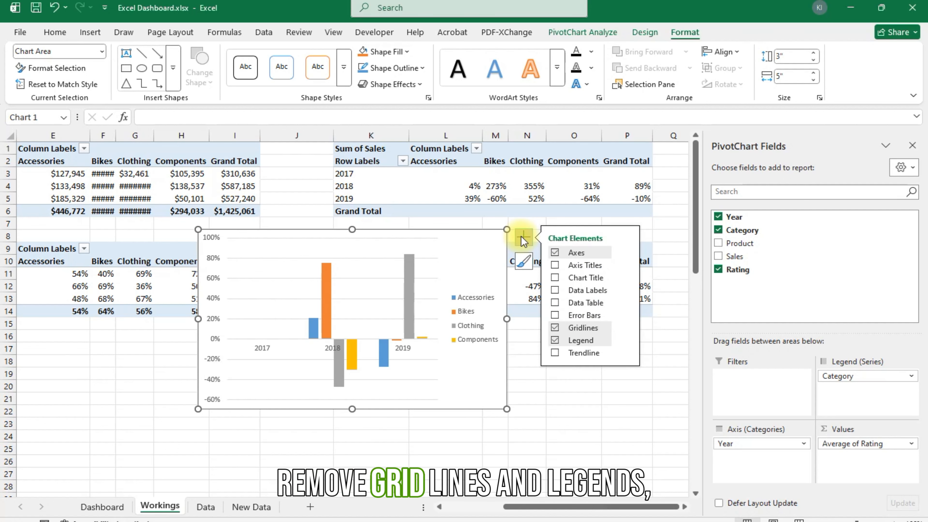
left_click(625, 253)
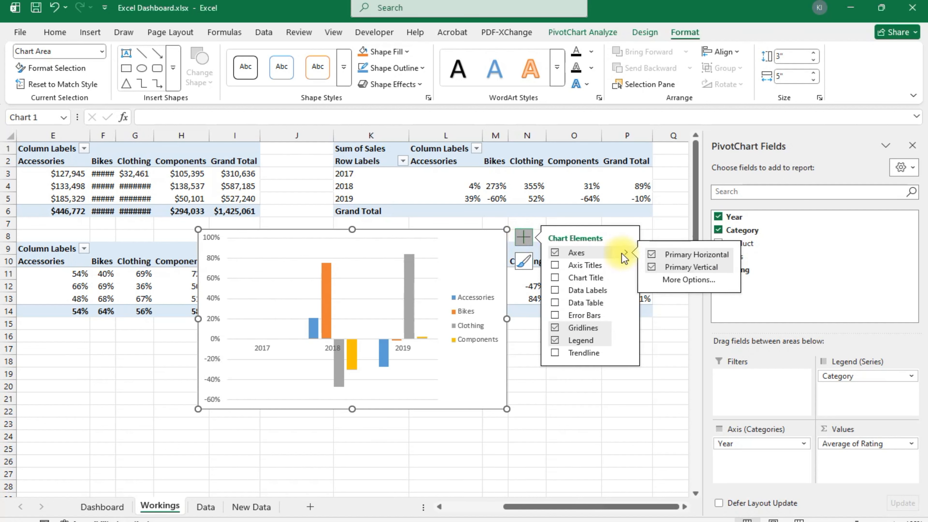
left_click(651, 267)
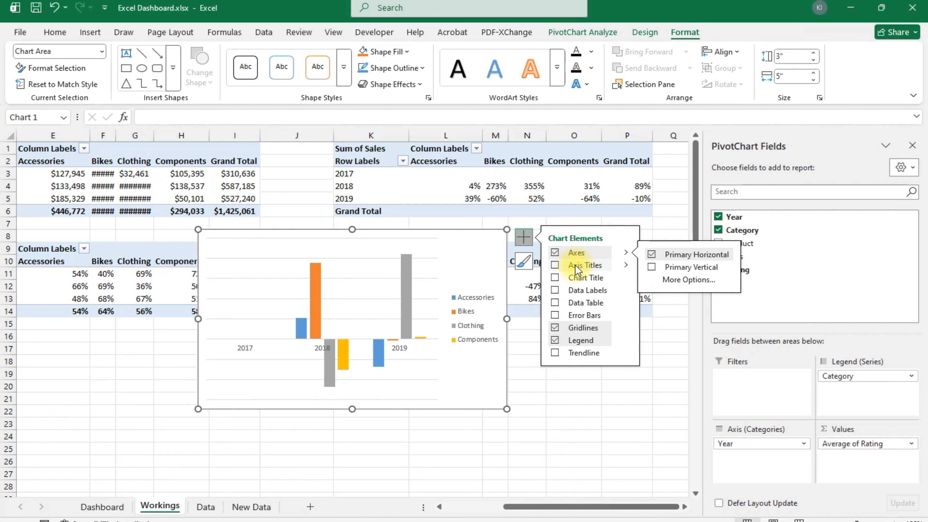
left_click(552, 281)
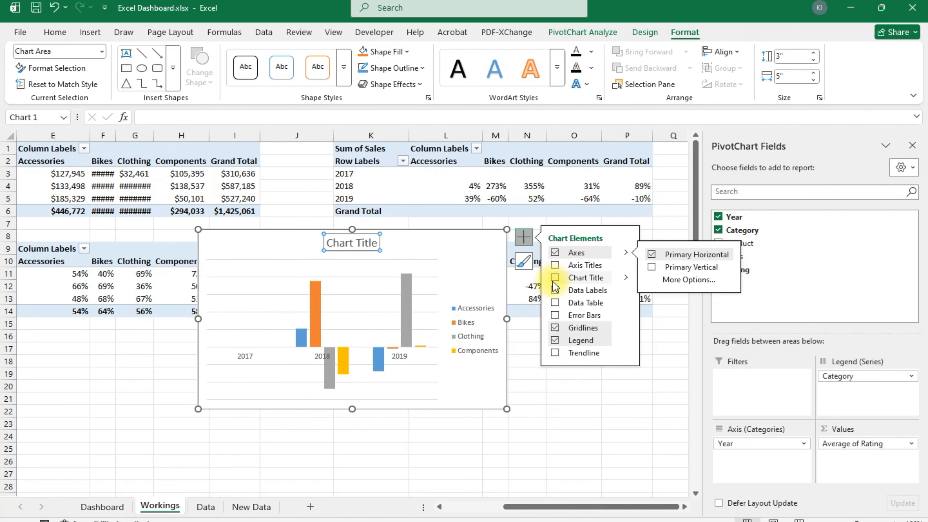
left_click(555, 328)
left_click(555, 341)
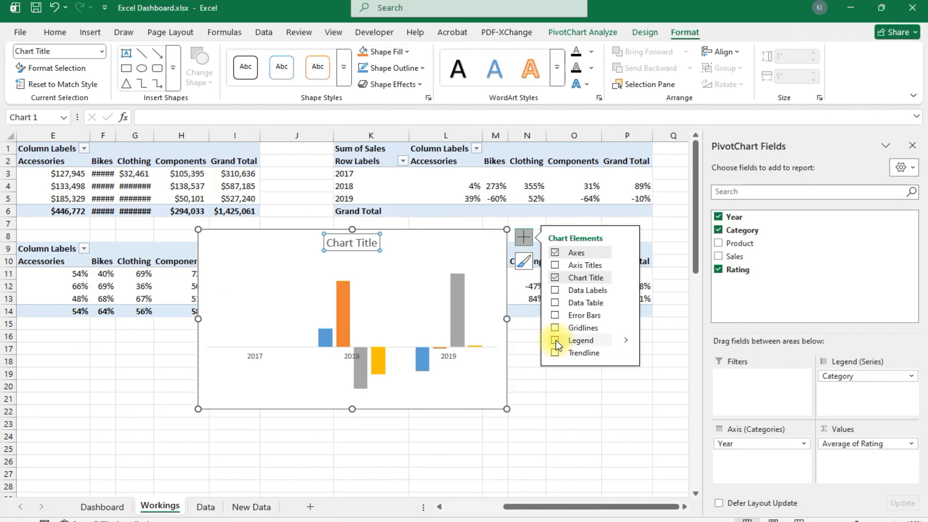
Step: Set the label position of the column chart's horizontal year axis to Low
left_click(322, 359)
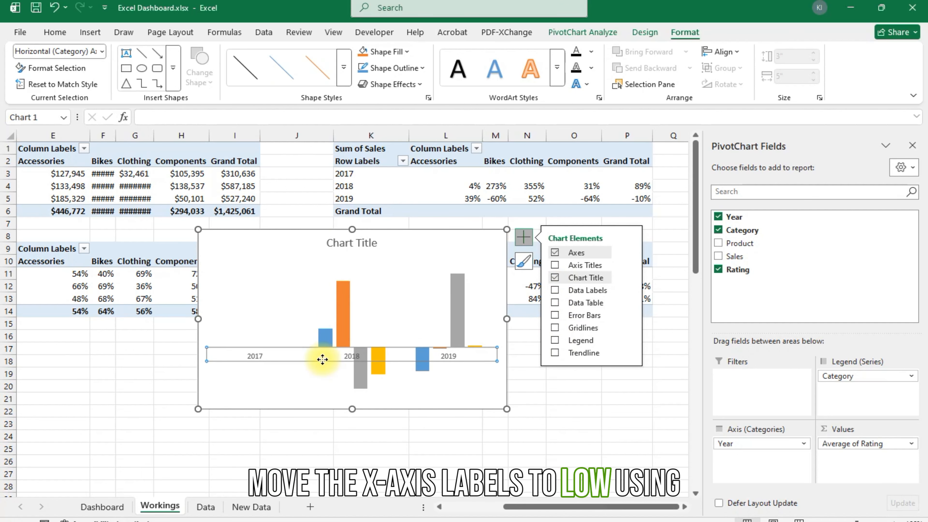
key("ctrl+1")
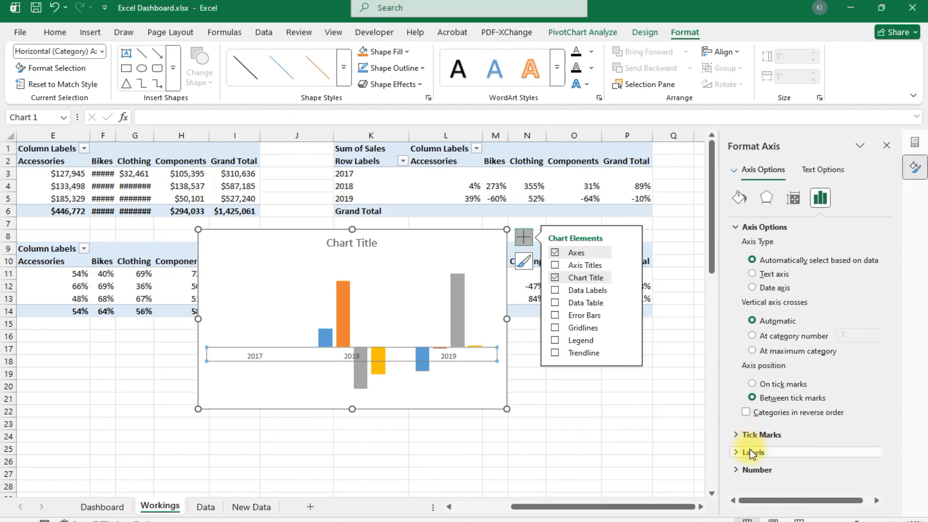
left_click(739, 453)
scroll(755, 440, "down", 3)
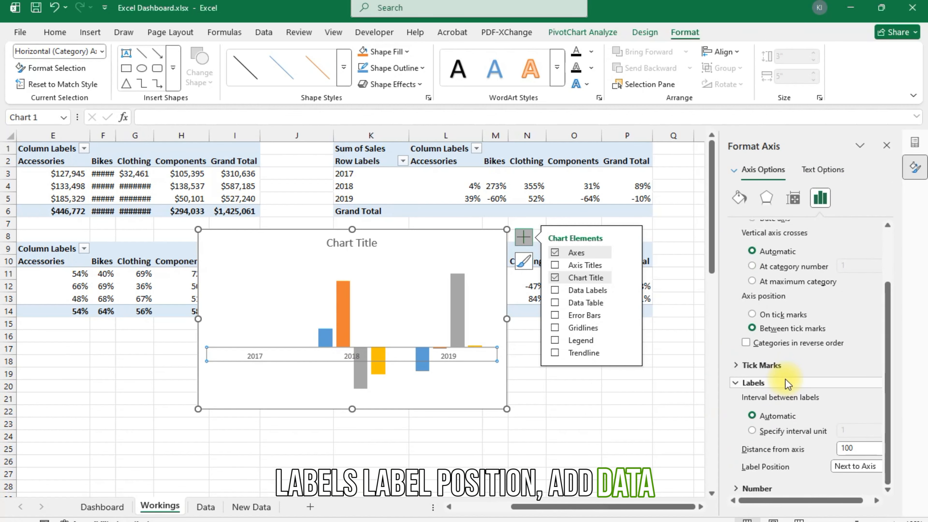
left_click_drag(835, 499, 872, 502)
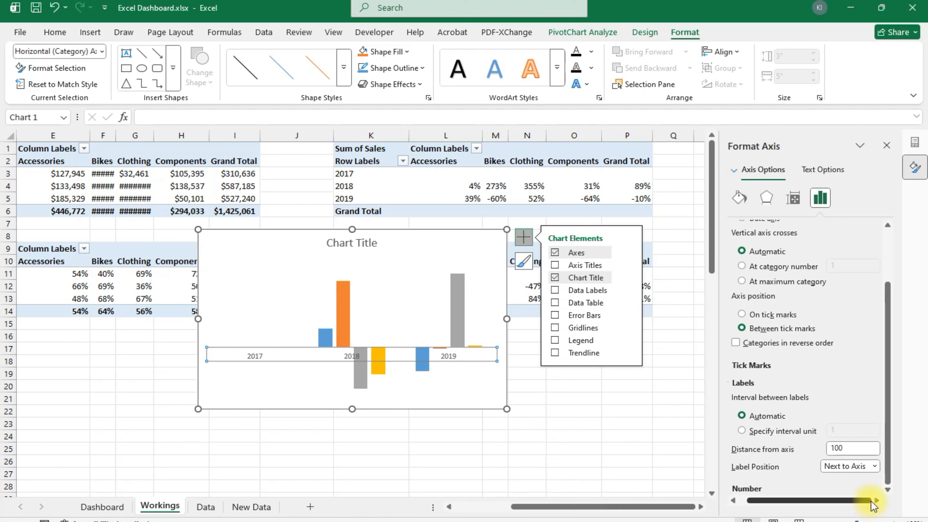
left_click(877, 468)
left_click(838, 503)
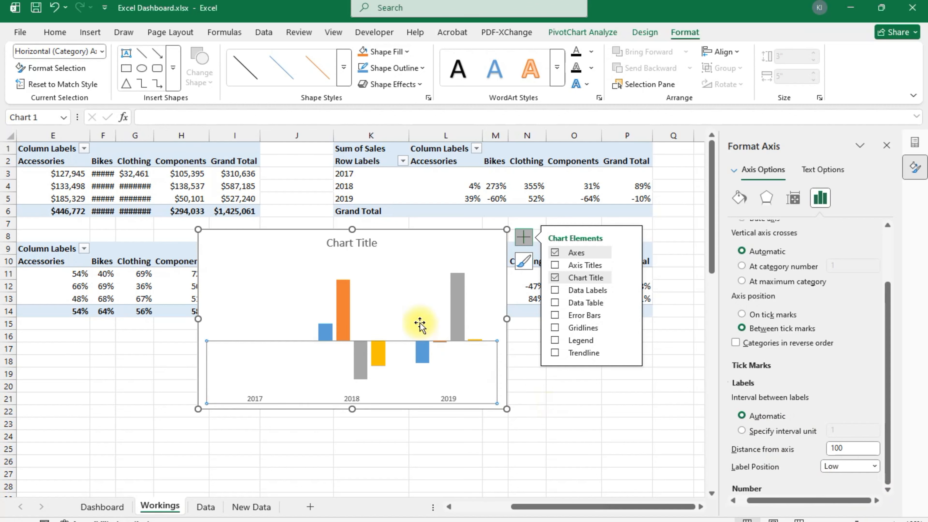
Step: Change the column chart's title to "Sales Change Year on Year"
left_click(366, 245)
double_click(366, 244)
triple_click(366, 245)
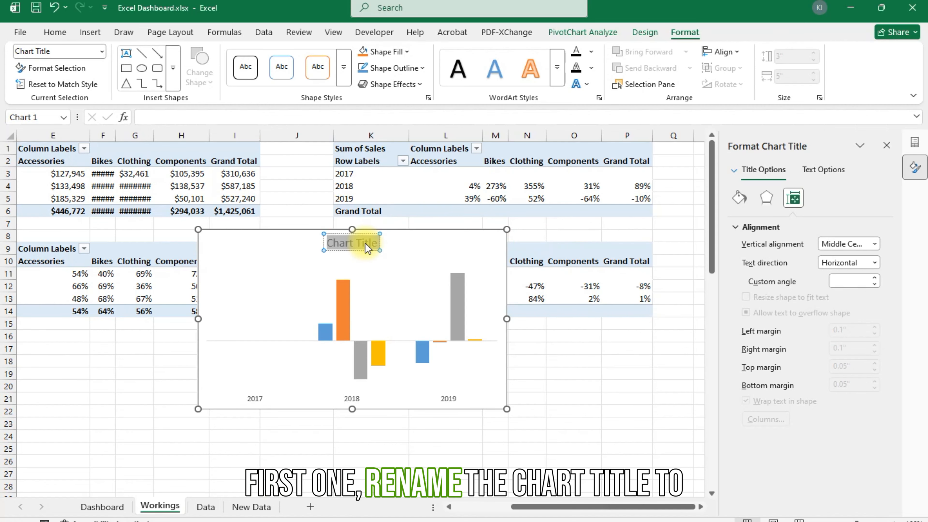
type("Sale")
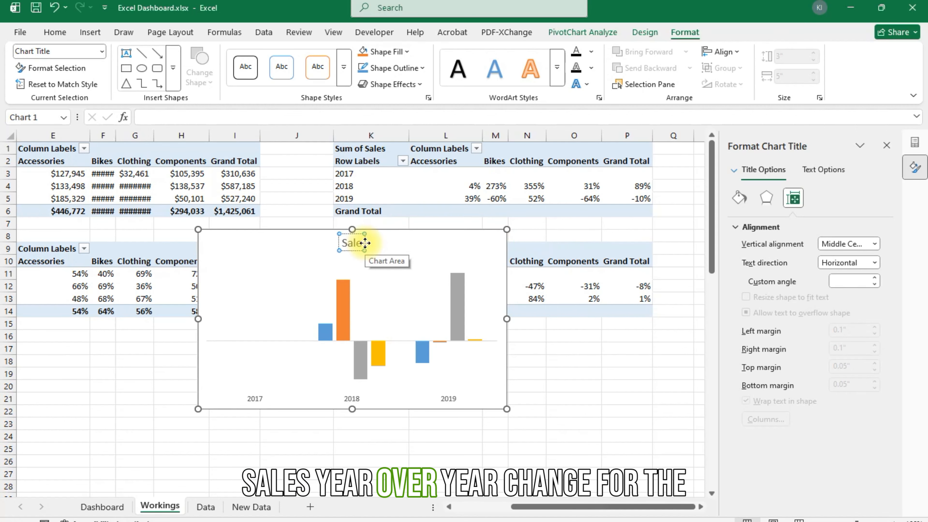
type("s")
type("ange Year on Year")
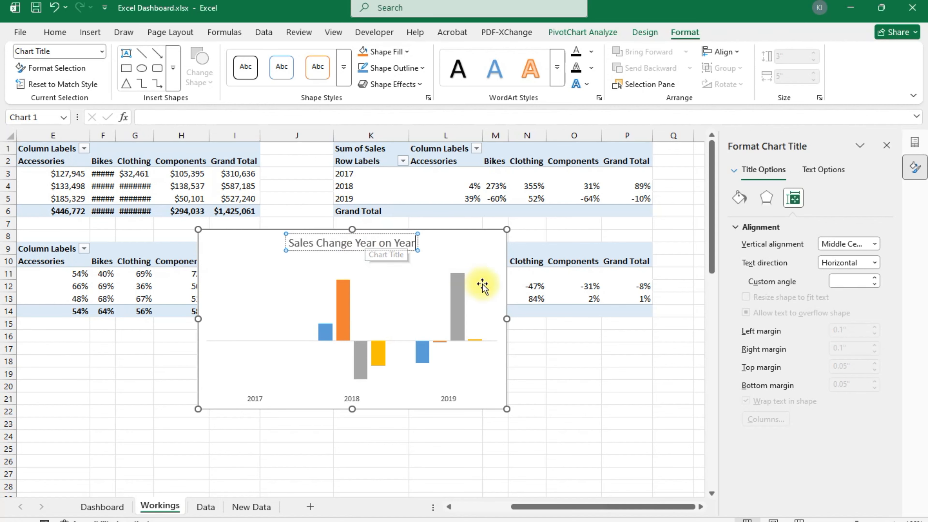
Step: Cut the Sales Change Year on Year chart from the Workings sheet and paste it on the Dashboard sheet beside the Sales chart
left_click(435, 246)
key("Delete")
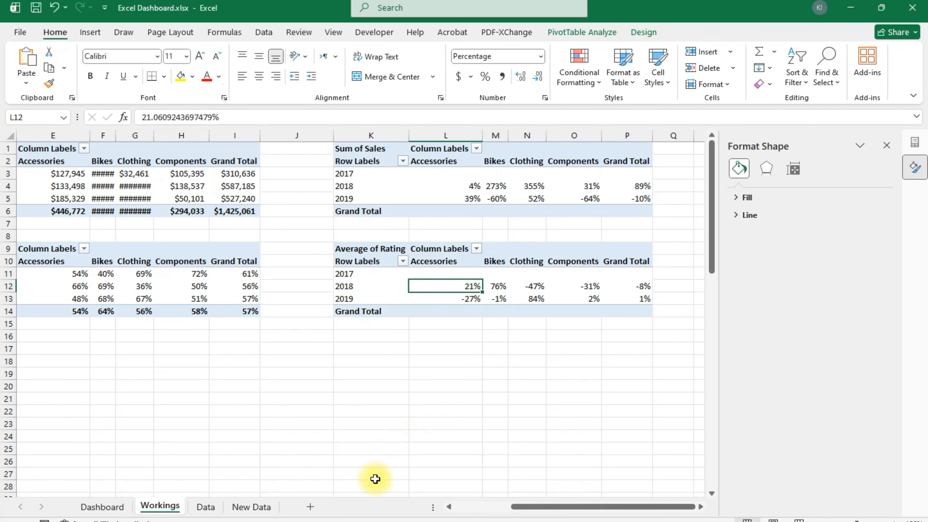
left_click(127, 507)
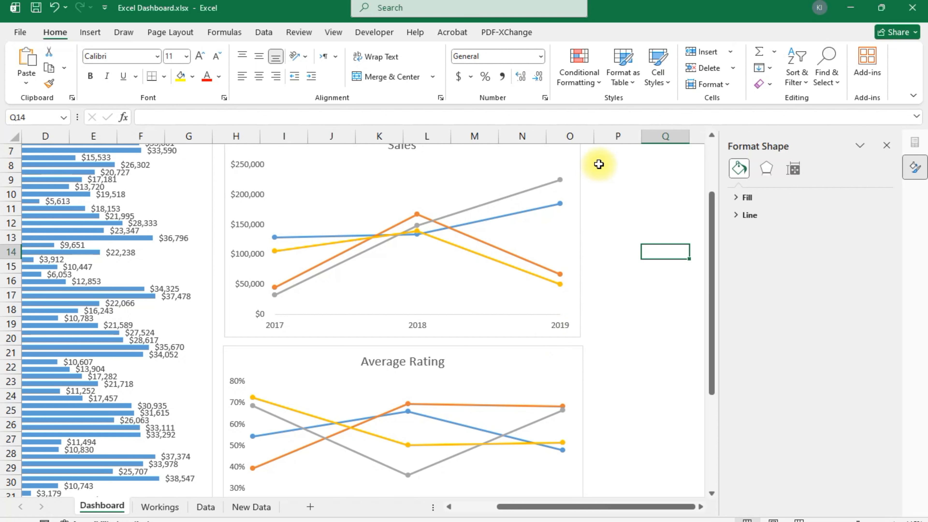
left_click(604, 137)
scroll(606, 197, "up", 2)
key("ctrl+v")
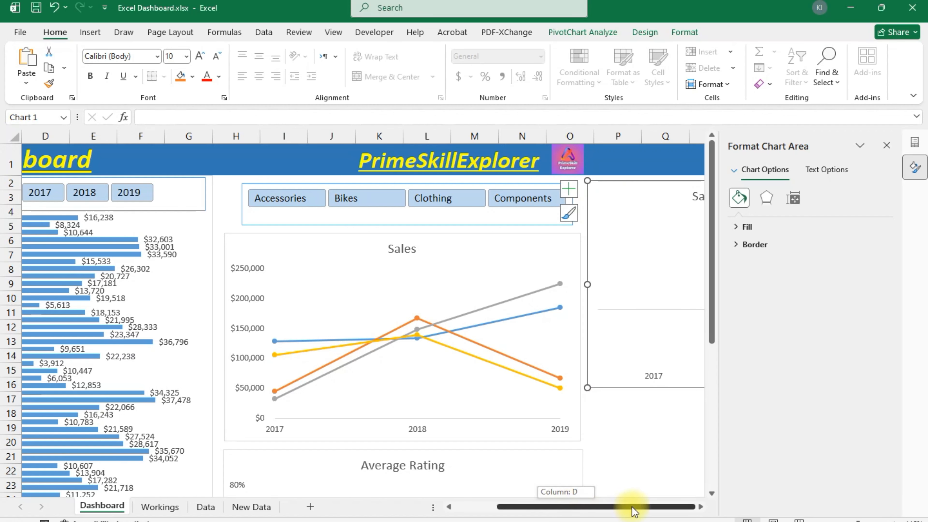
Step: Enlarge the Sales Change Year on Year chart and align it beside the Sales chart, spanning about columns P to W and rows 6 to 20
left_click_drag(577, 507, 655, 507)
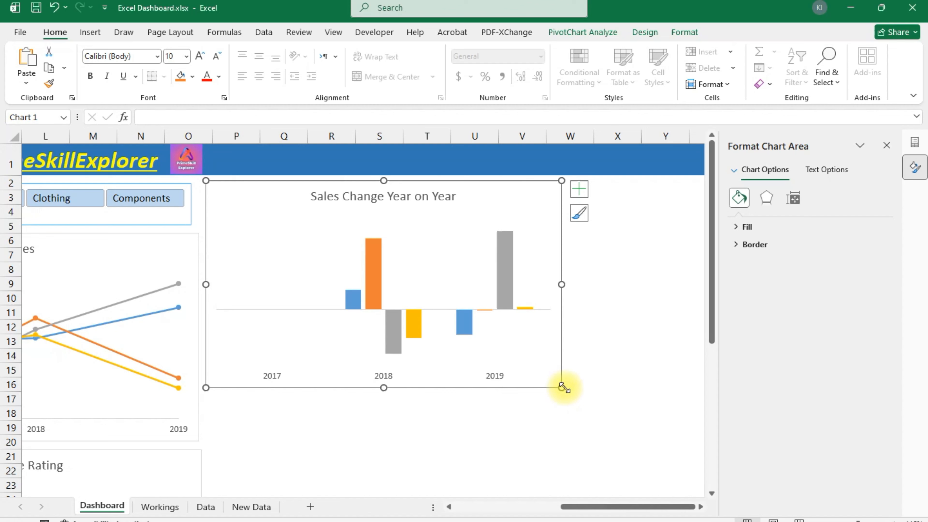
left_click_drag(561, 387, 595, 429)
left_click(332, 274)
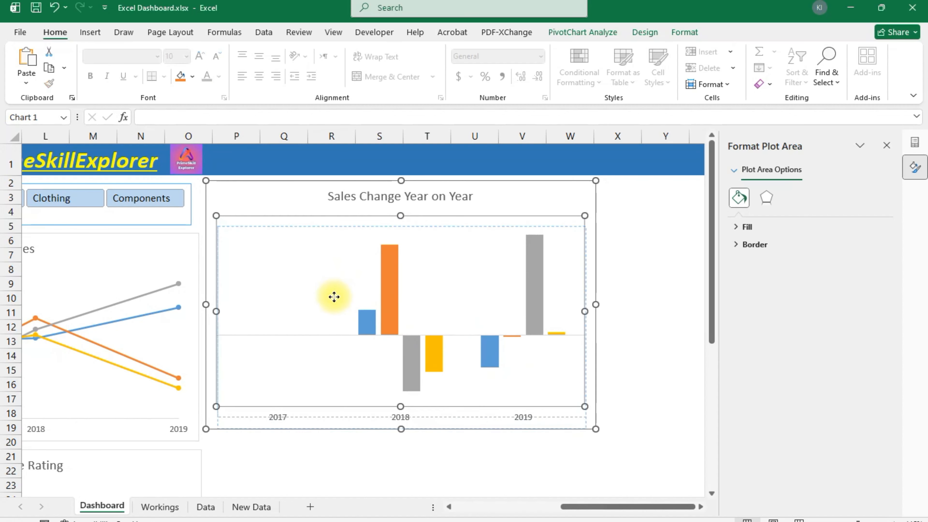
left_click_drag(292, 205, 290, 248)
scroll(290, 249, "down", 1)
key("alt")
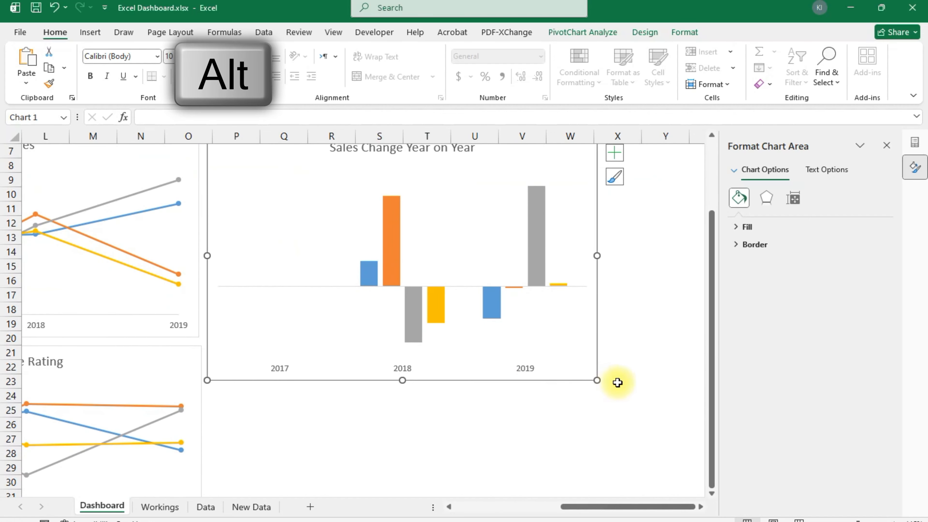
mouse_move(597, 425)
left_mouse_down()
mouse_move(566, 374)
mouse_move(580, 385)
left_mouse_up()
scroll(534, 439, "up", 1)
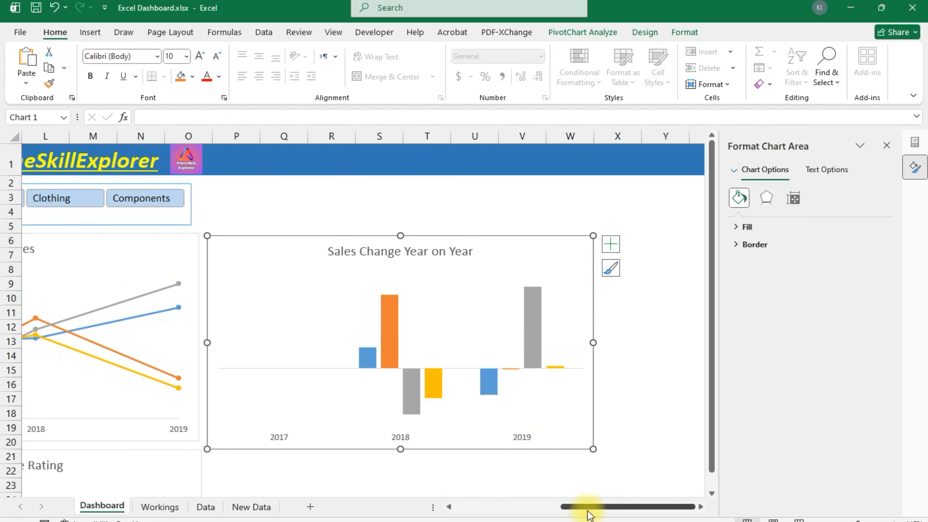
left_click_drag(587, 508, 544, 506)
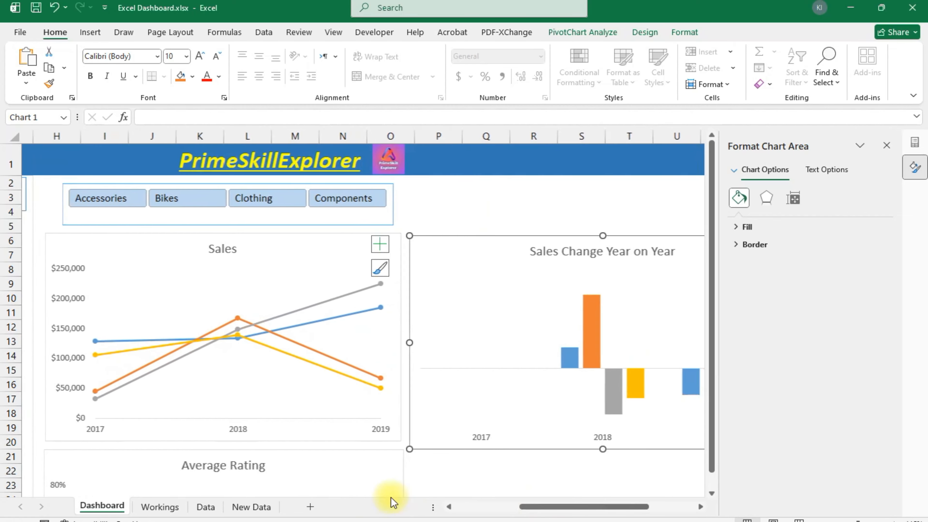
Step: Insert a Clustered Column PivotChart from the year-over-year Average of Rating PivotTable on the Workings sheet and hide all its field buttons
left_click(154, 508)
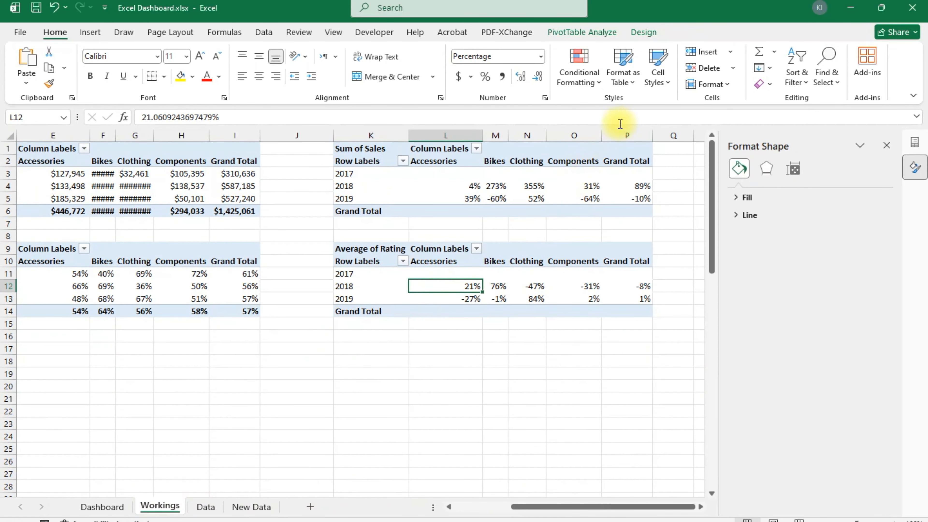
left_click(608, 27)
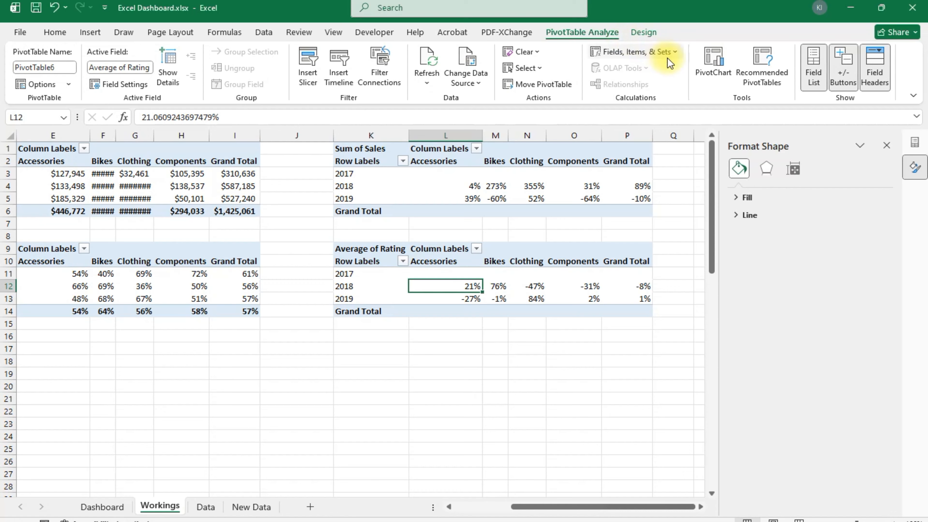
left_click(712, 60)
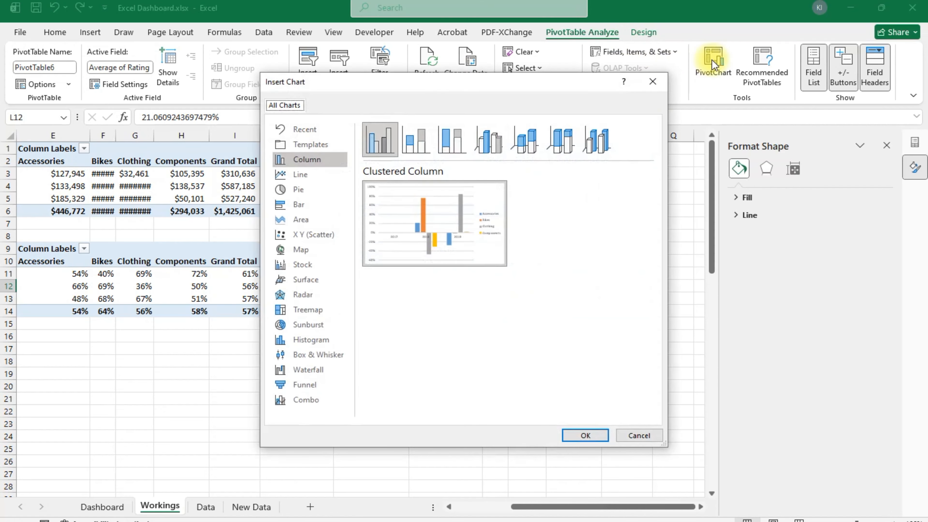
left_click(590, 440)
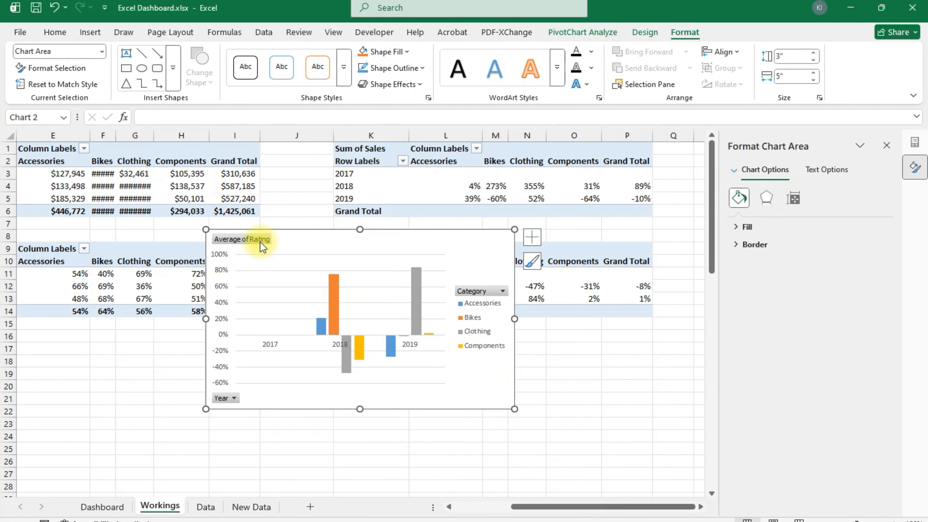
right_click(252, 242)
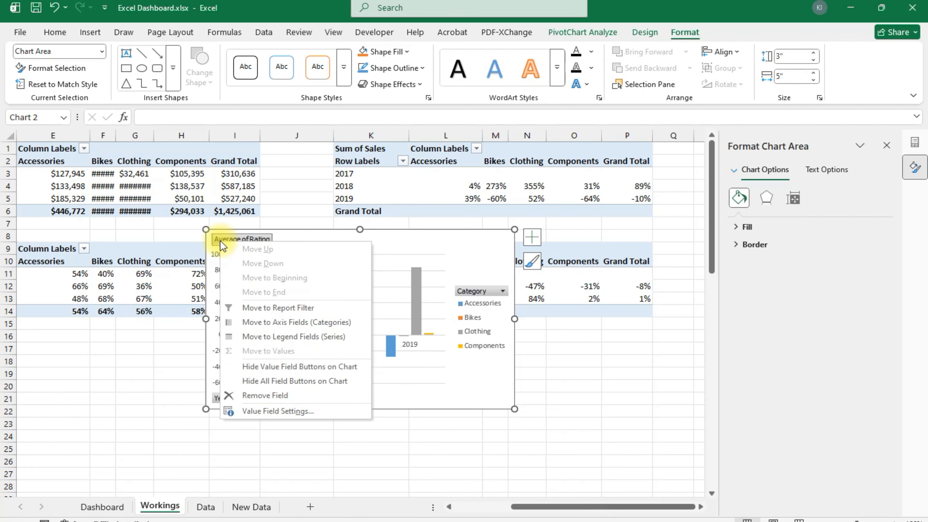
left_click(285, 379)
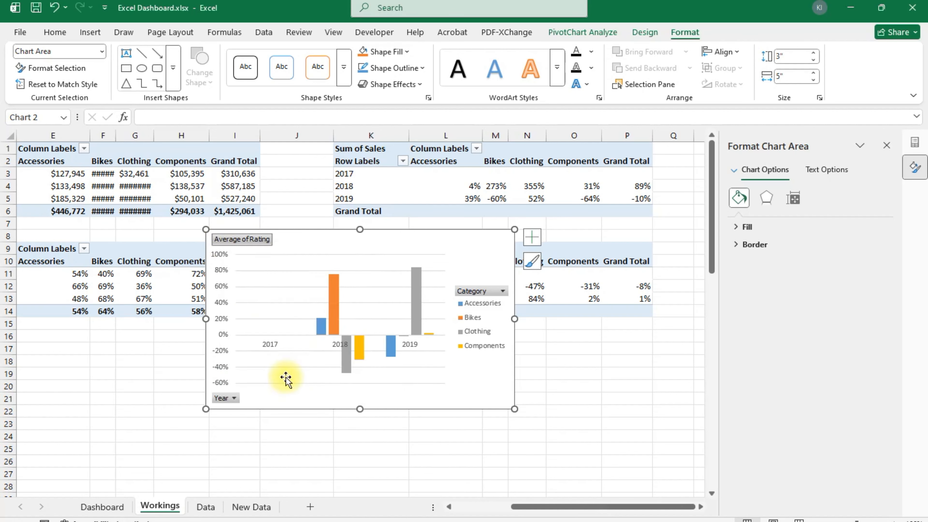
Step: Remove the rating column chart's primary vertical axis, gridlines and legend, and add a chart title and data labels
left_click(532, 241)
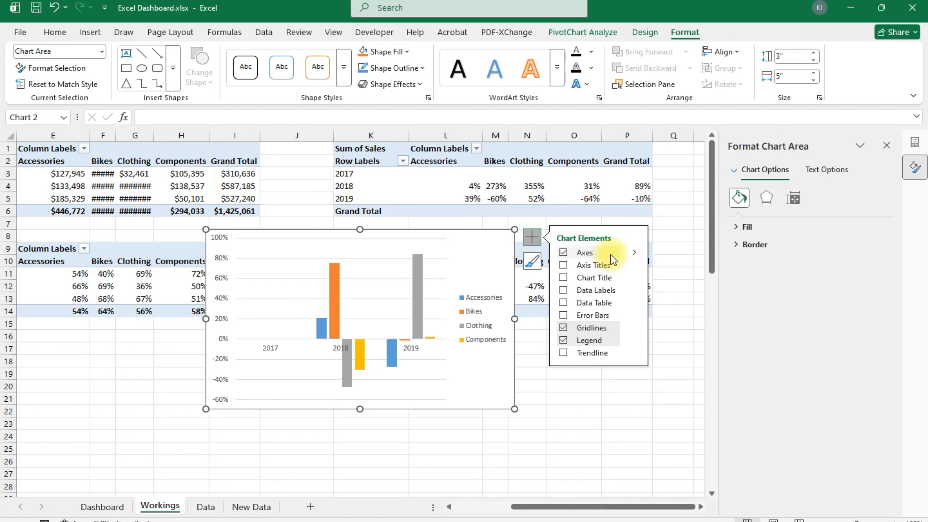
left_click(638, 254)
left_click(660, 266)
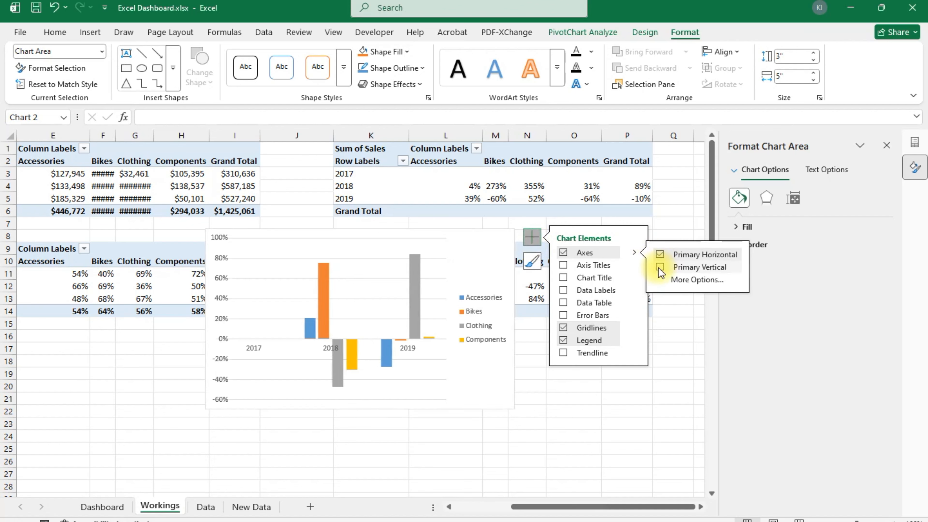
left_click(563, 277)
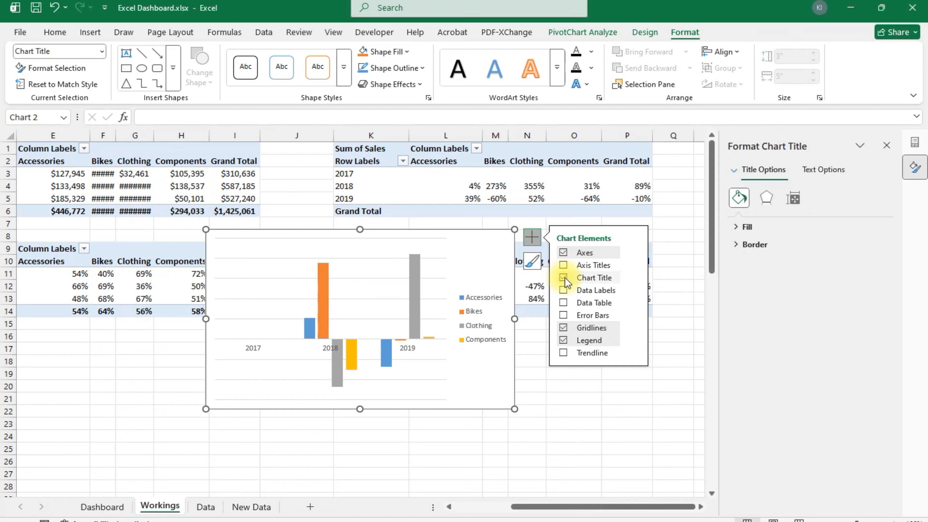
left_click(564, 290)
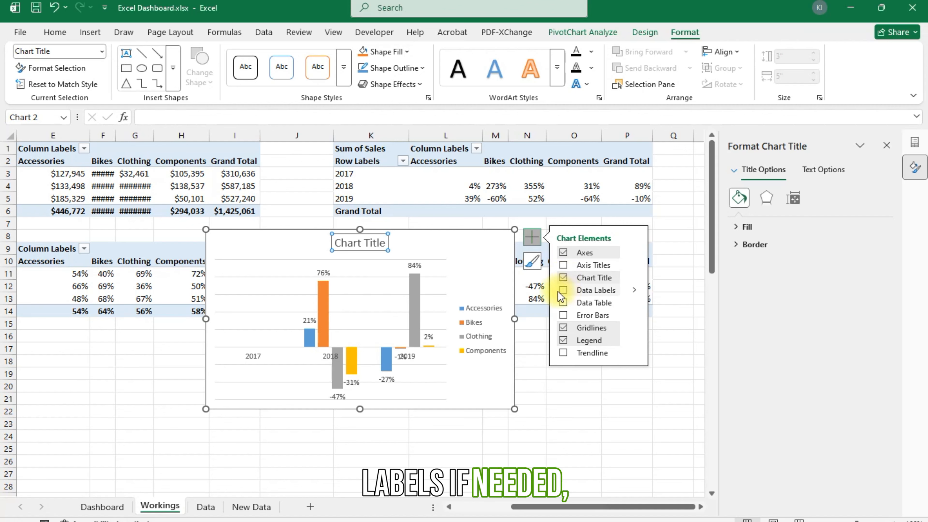
left_click(566, 294)
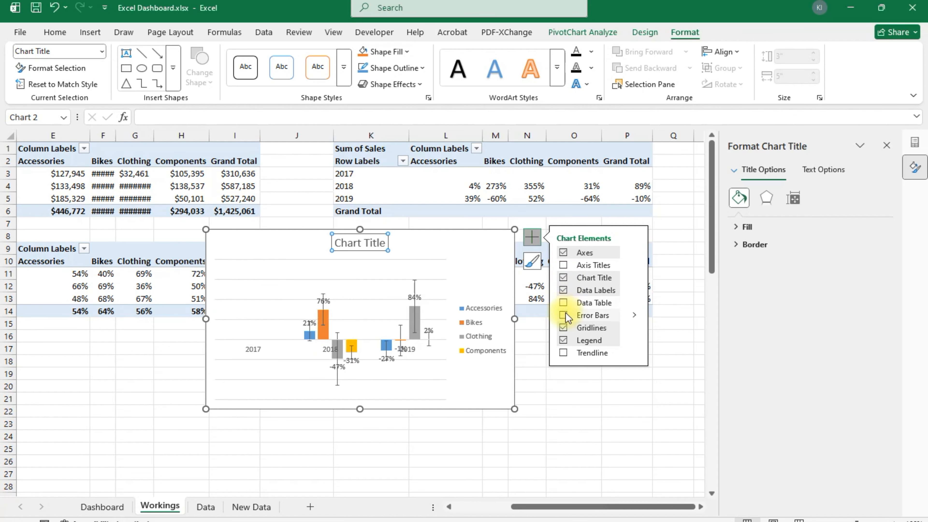
left_click(562, 328)
left_click(564, 340)
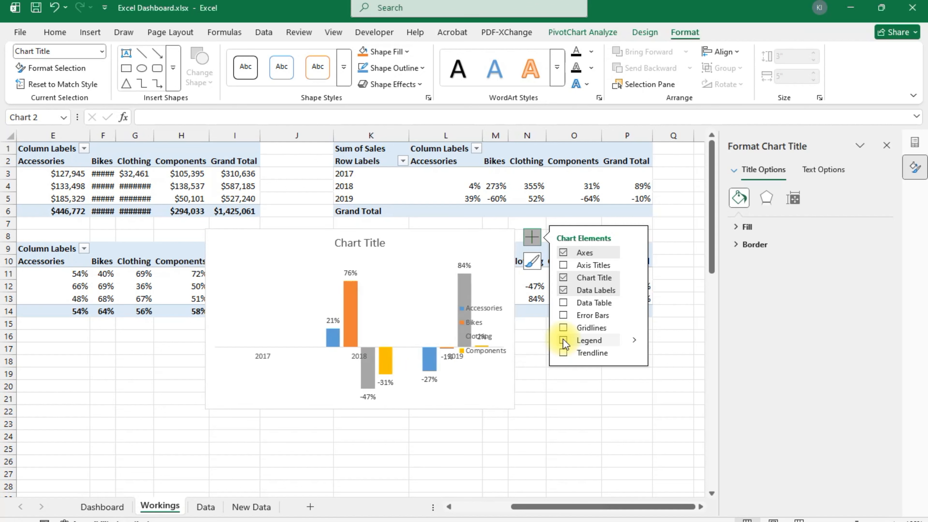
Step: Set the label position of the rating column chart's horizontal year axis to Low
left_click(270, 360)
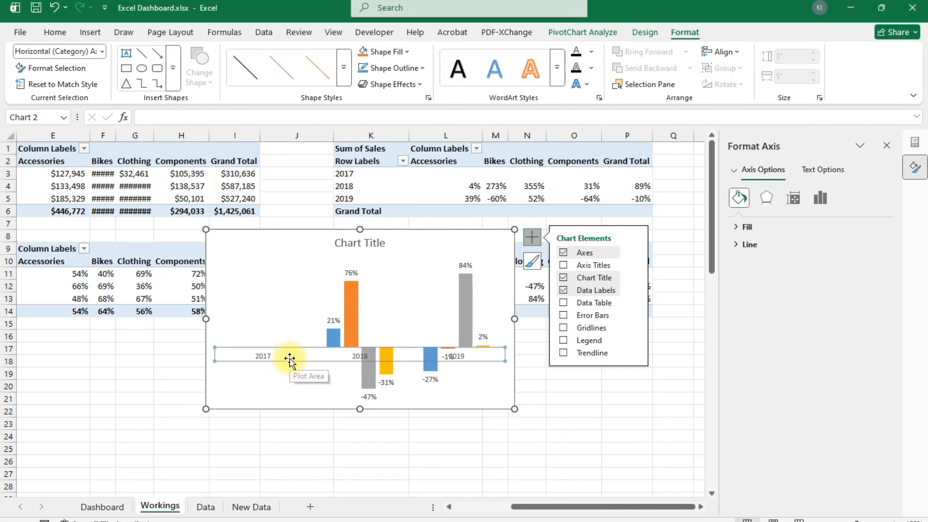
left_click(290, 360)
left_click(268, 360)
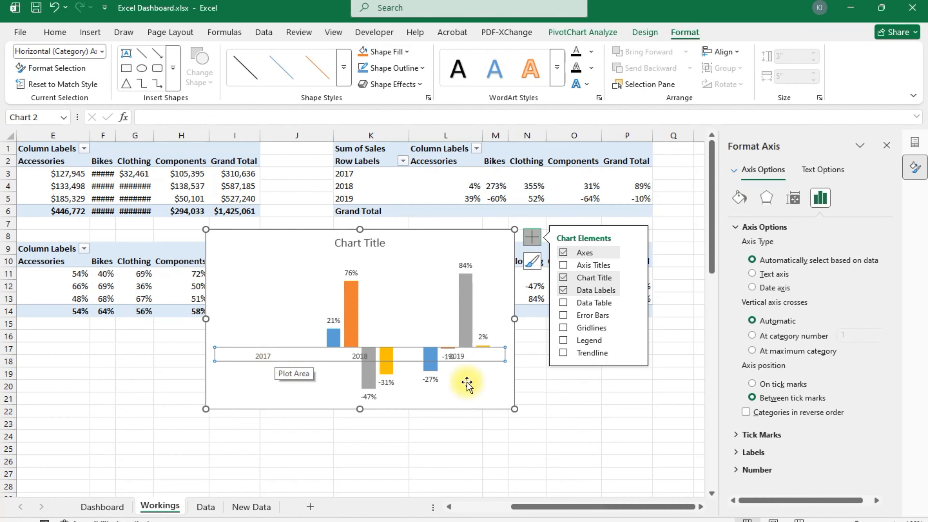
left_click(733, 452)
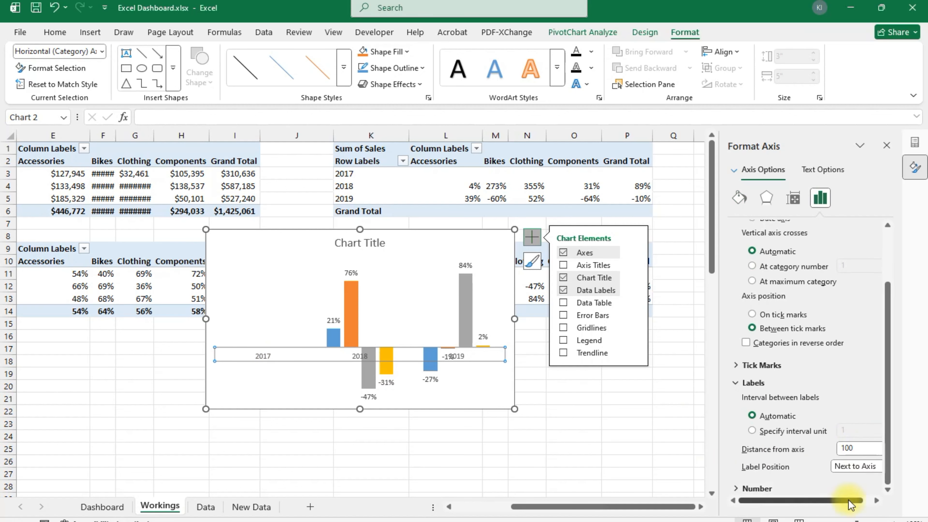
left_click(876, 500)
left_click(875, 467)
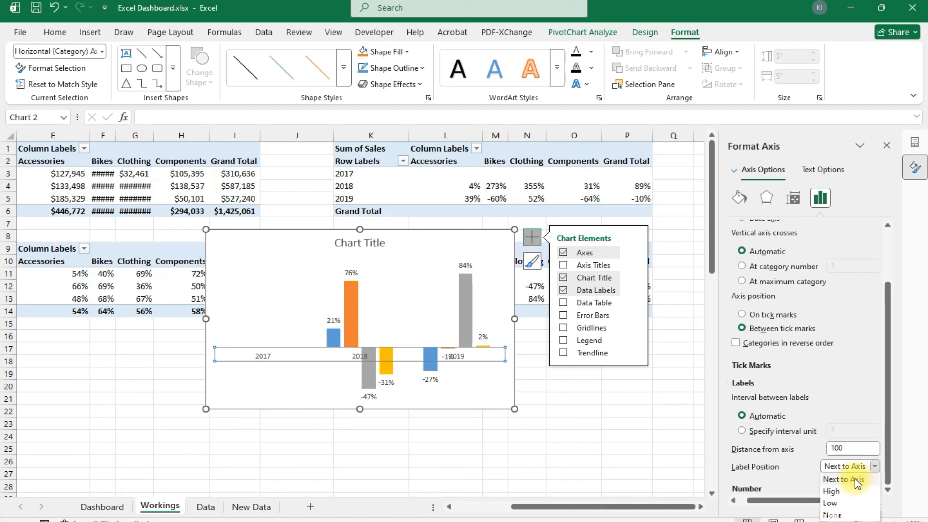
left_click(836, 504)
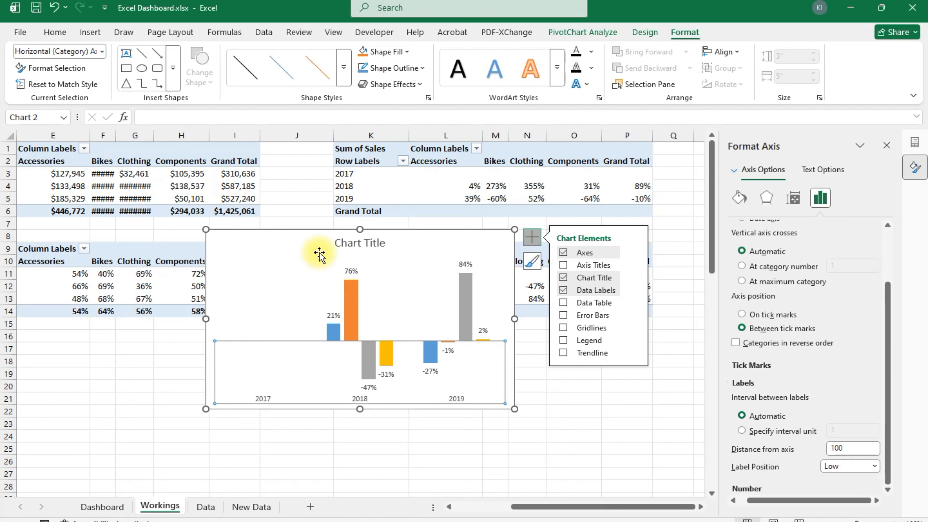
Step: Change the rating column chart's title to "Average Rating Change Year on Year"
triple_click(355, 243)
type("Average Rating Ch")
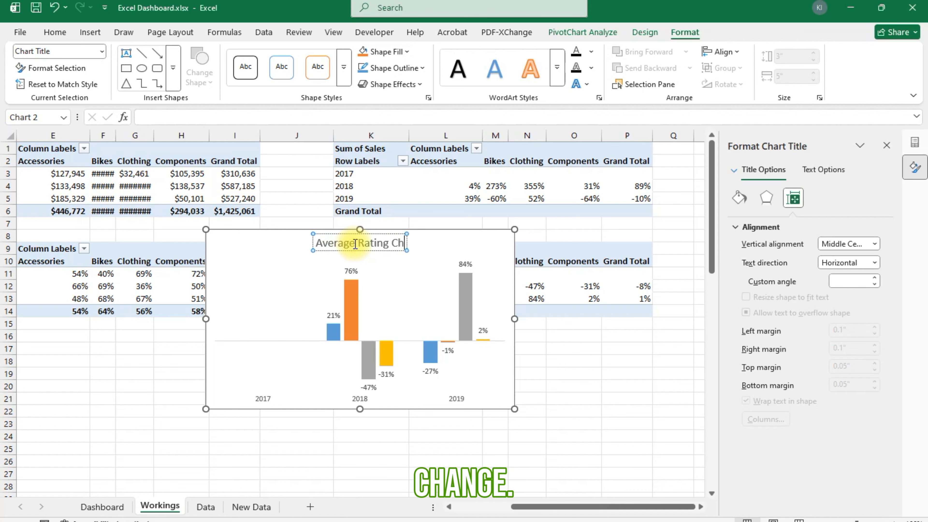
type("ange Year on Year")
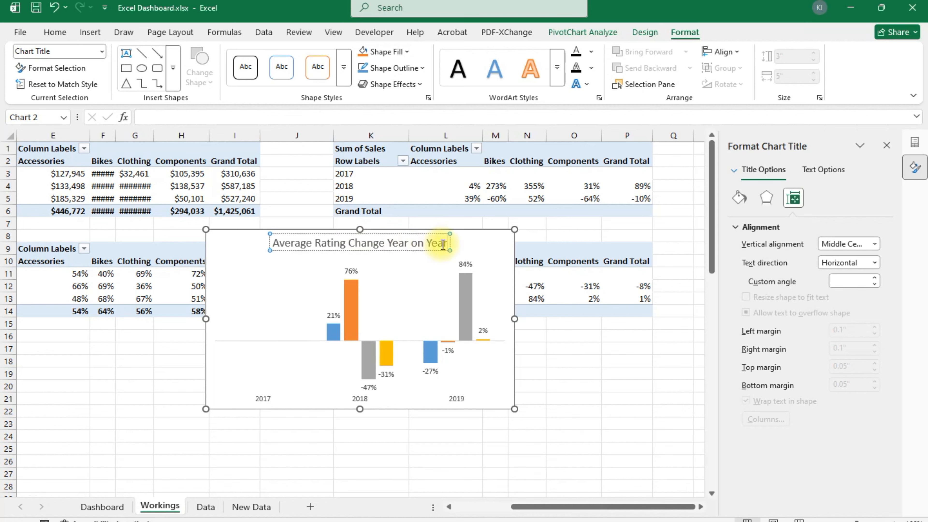
Step: Cut the Average Rating Change Year on Year chart and paste it on the Dashboard sheet below the Sales Change chart
left_click(468, 243)
key("Delete")
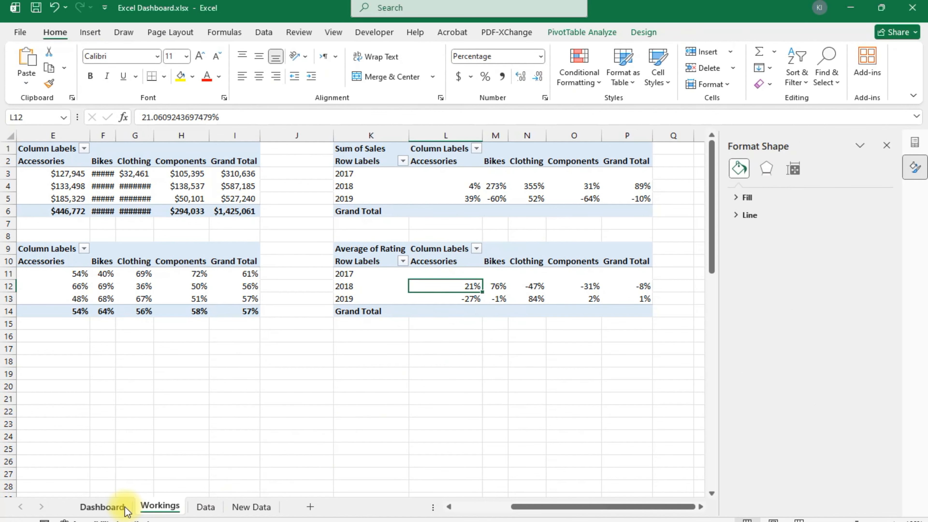
left_click(126, 510)
scroll(434, 322, "down", 3)
left_click(410, 315)
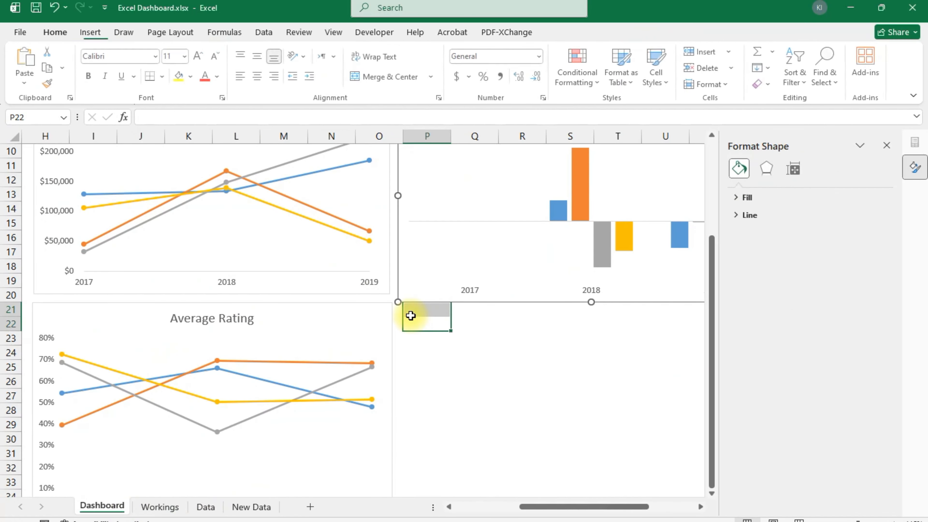
key("ctrl+v")
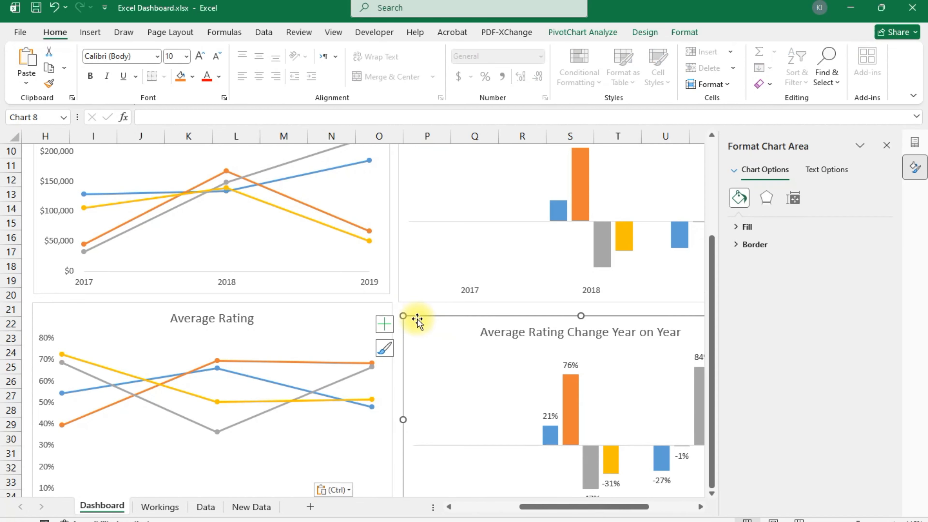
Step: Align the Average Rating Change chart under the Sales Change chart and resize it to match that chart's width and the Average Rating chart's bottom edge
left_click_drag(435, 335, 431, 327)
key("ctrl")
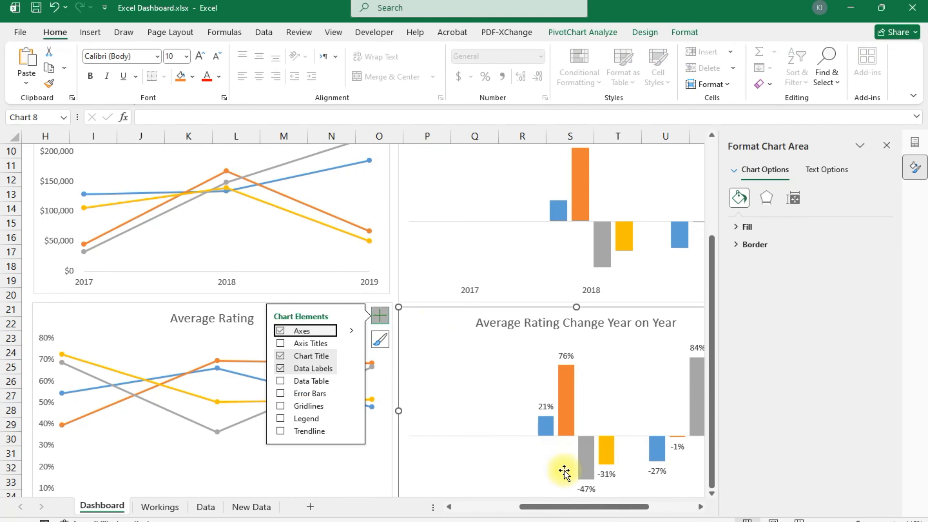
scroll(426, 404, "down", 2)
left_click_drag(519, 507, 542, 506)
left_click_drag(584, 455, 606, 468)
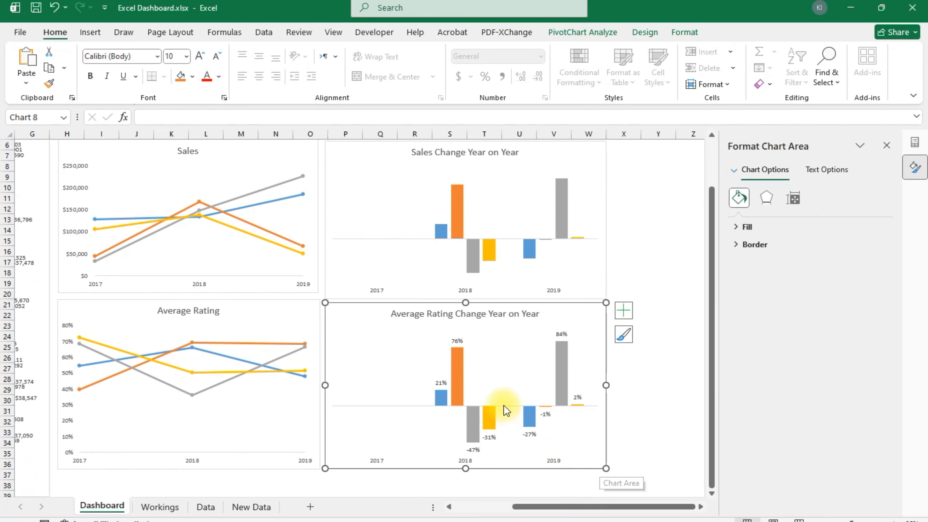
Step: Add data labels to the Sales Change Year on Year chart on the Dashboard sheet
scroll(481, 224, "up", 1)
left_click(481, 224)
scroll(486, 227, "up", 1)
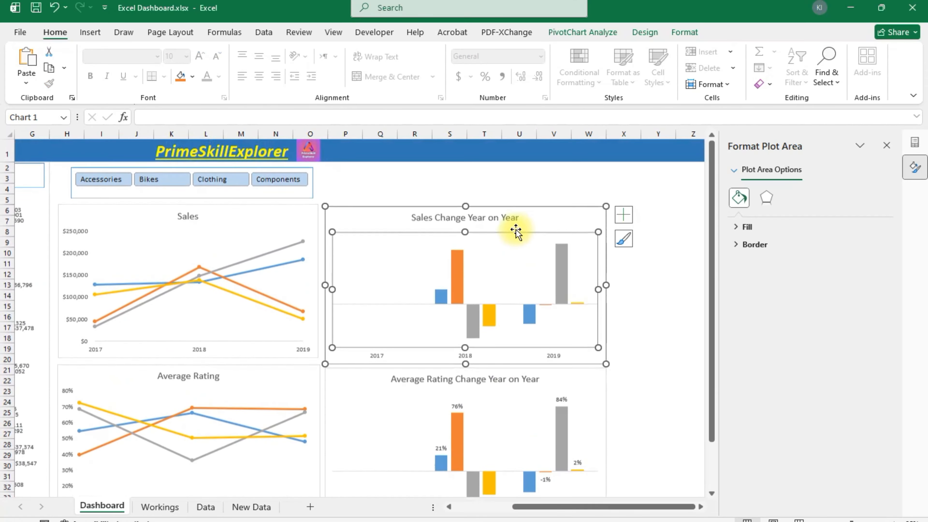
left_click(623, 218)
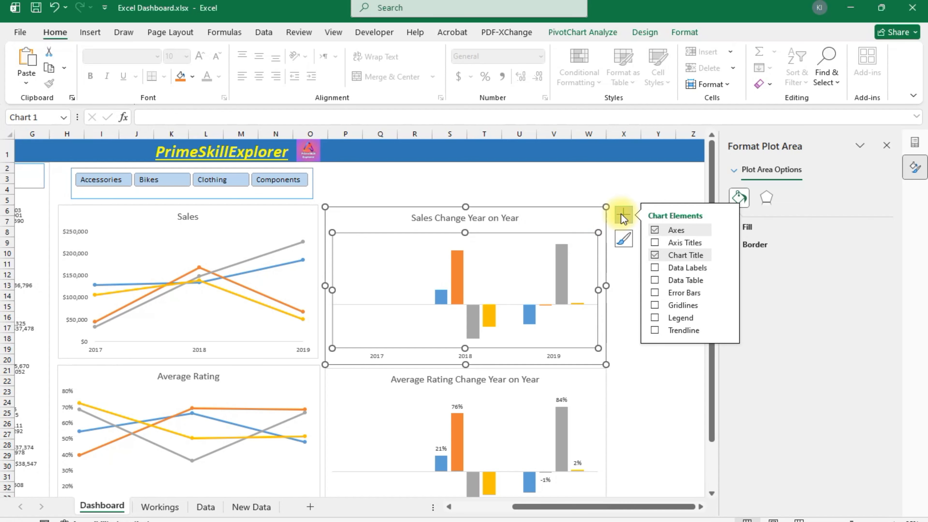
left_click(654, 268)
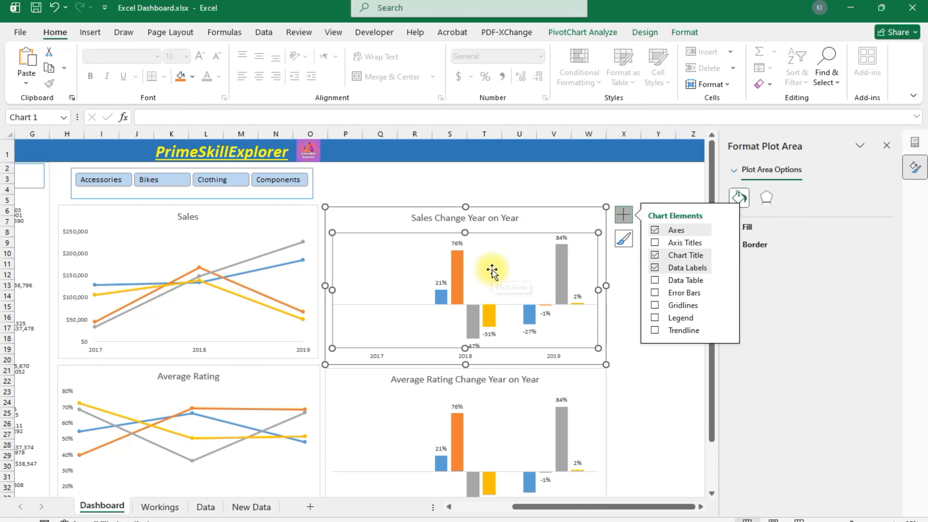
Step: Check the chart layout, close the chart formatting options and PivotChart field list, and bring the whole dashboard into view
left_click(535, 230)
scroll(535, 234, "down", 3)
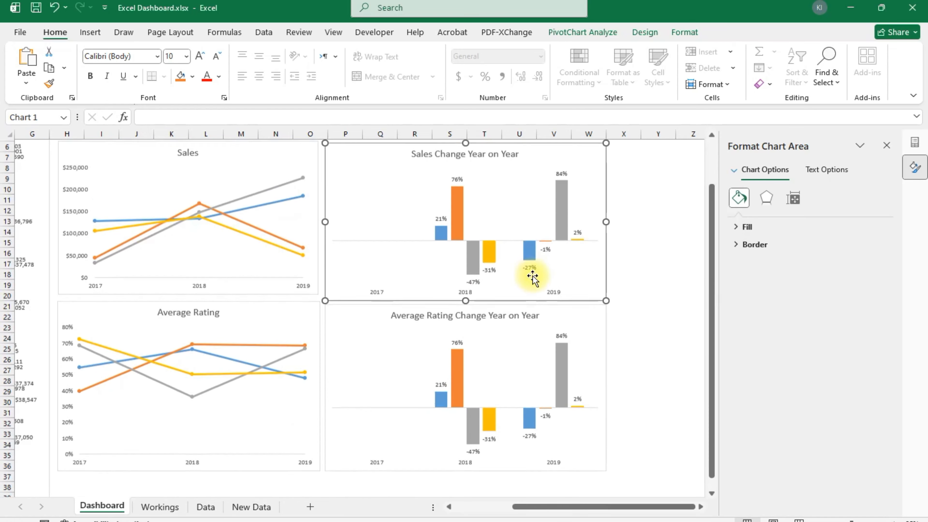
scroll(534, 280, "up", 3)
left_click(276, 224)
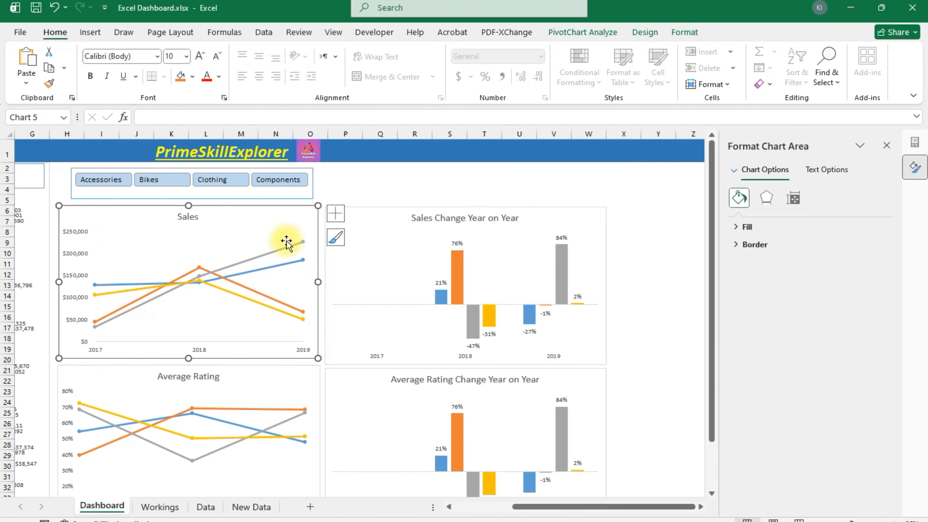
left_click_drag(524, 507, 466, 507)
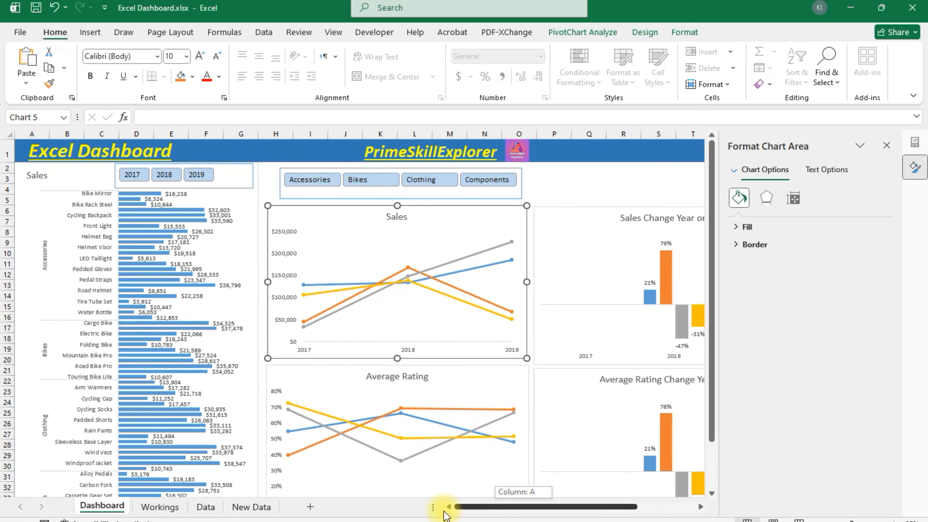
left_click(889, 146)
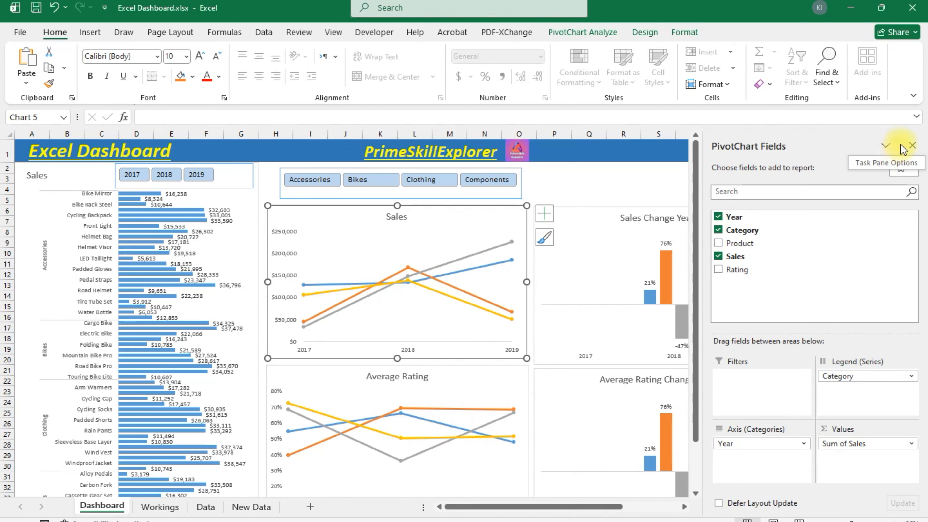
left_click(907, 145)
Step: Test the Category slicer by filtering the charts to Bikes, Clothing, Components and finally Accessories
left_click(384, 180)
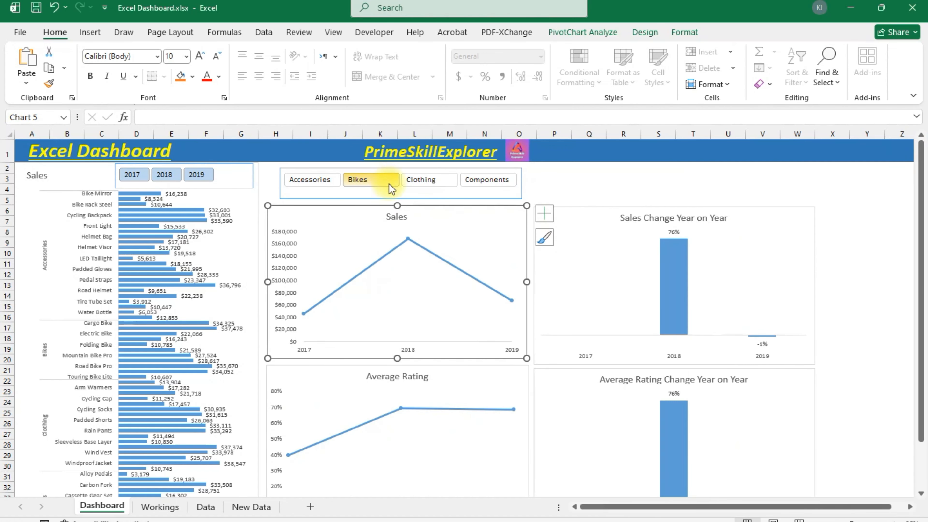
left_click(424, 180)
scroll(435, 220, "down", 5)
scroll(435, 220, "up", 5)
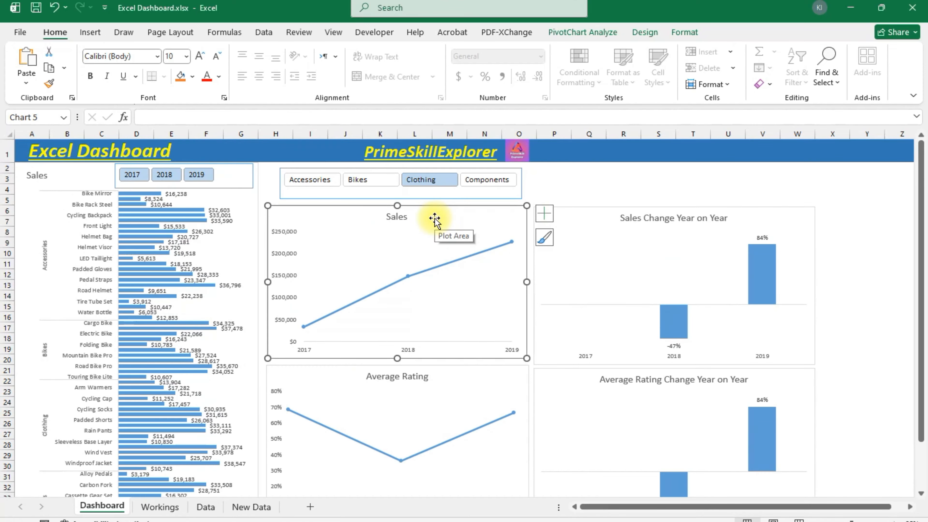
left_click(490, 180)
left_click(322, 180)
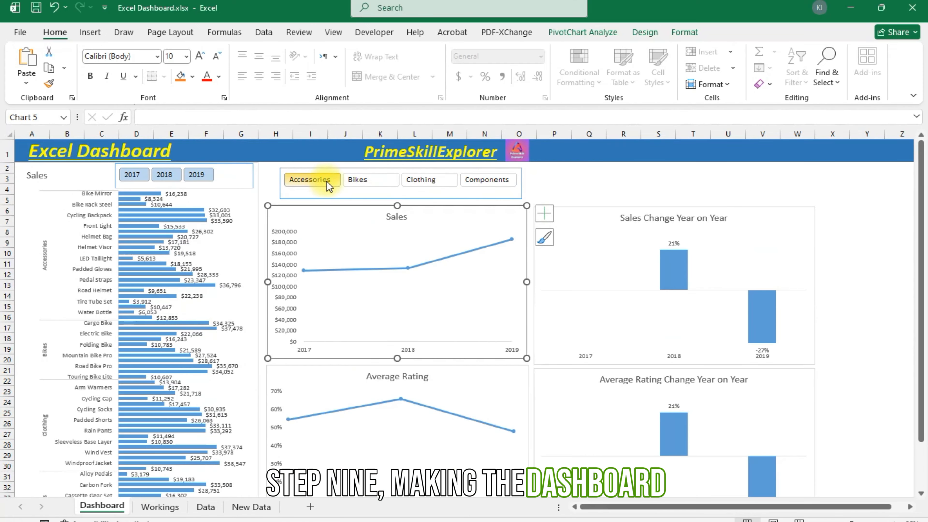
Step: Test the Year slicer by filtering the sales bar chart to 2017, 2018 and finally 2019
left_click(143, 176)
left_click(164, 177)
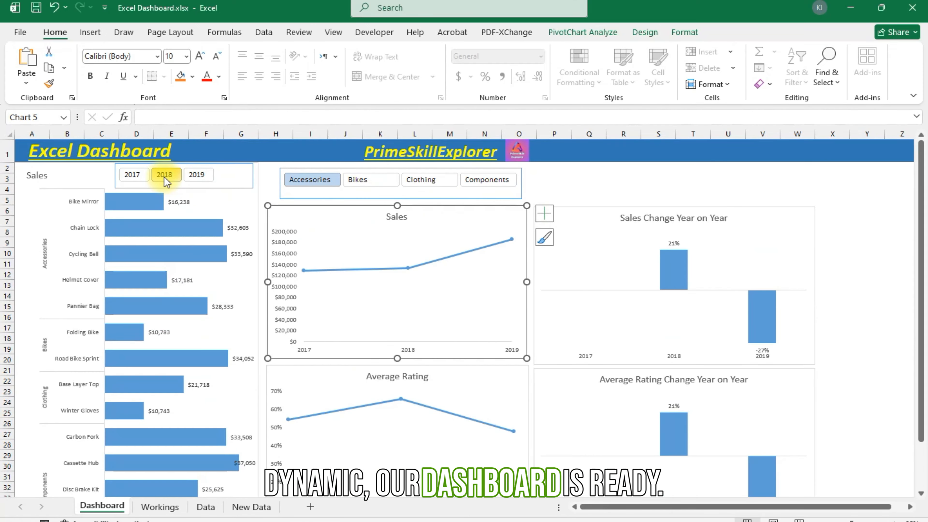
left_click(196, 175)
scroll(187, 263, "down", 5)
Step: Select cell A69 below the table on the Data sheet as the paste target and copy all 2020 rows from the New Data sheet
key("ctrl+Page_Down")
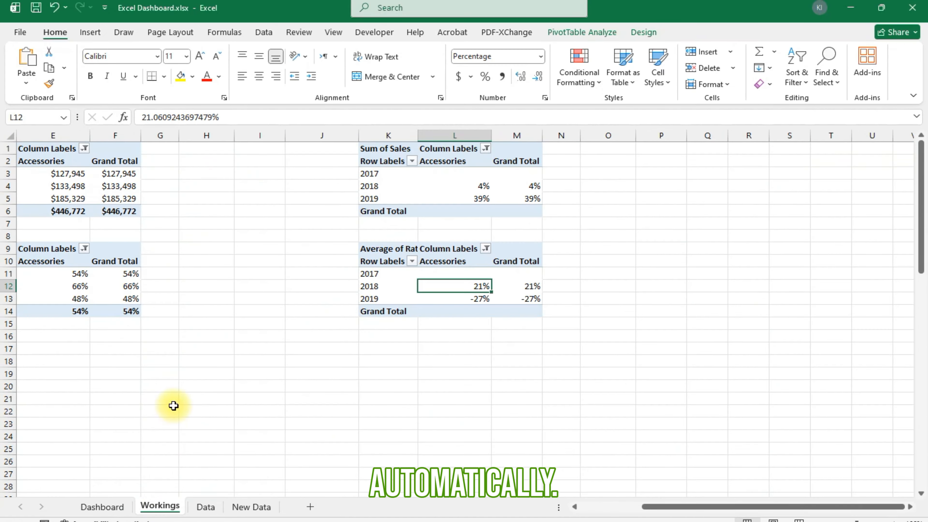
left_click(208, 507)
scroll(142, 278, "down", 17)
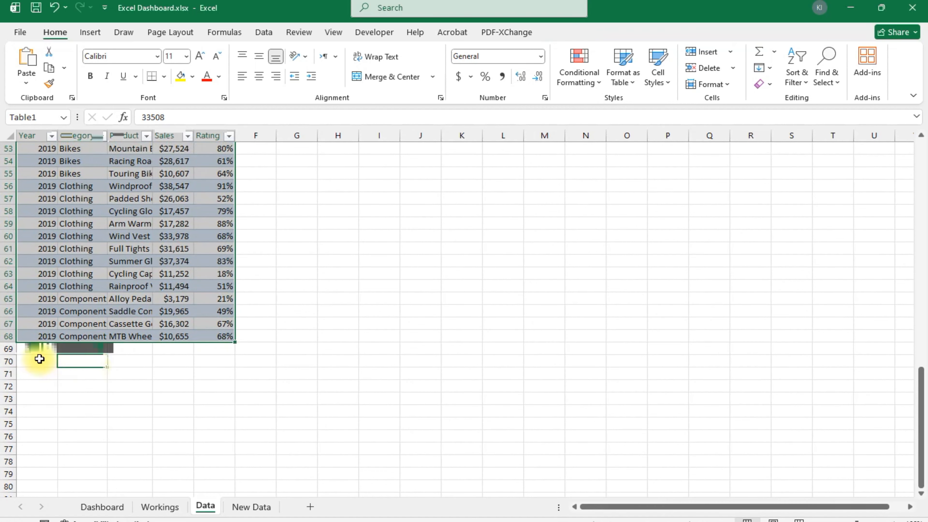
left_click(39, 350)
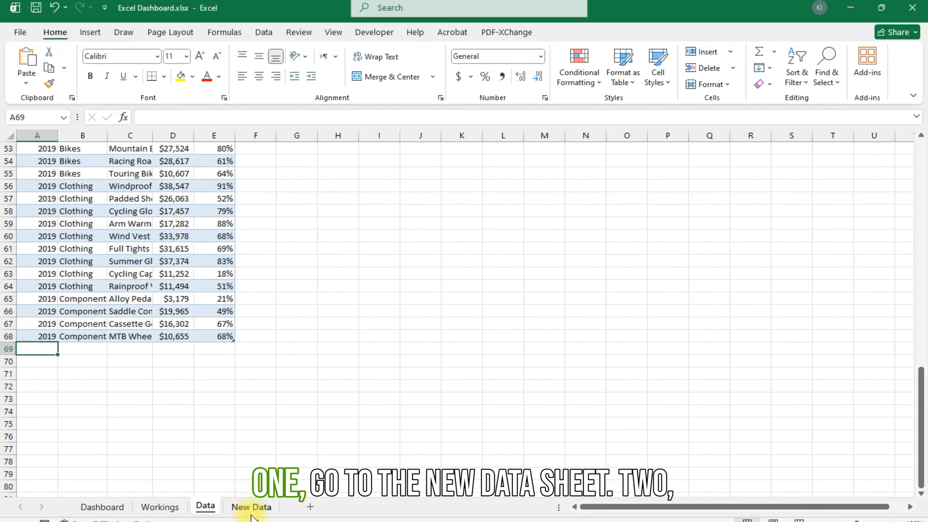
left_click(243, 506)
left_click(29, 273)
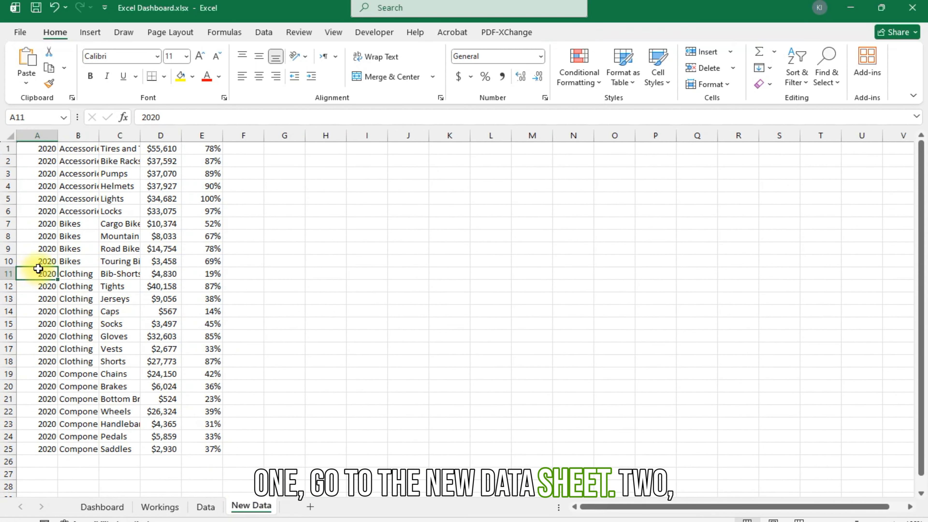
key("ctrl+a")
key("ctrl+c")
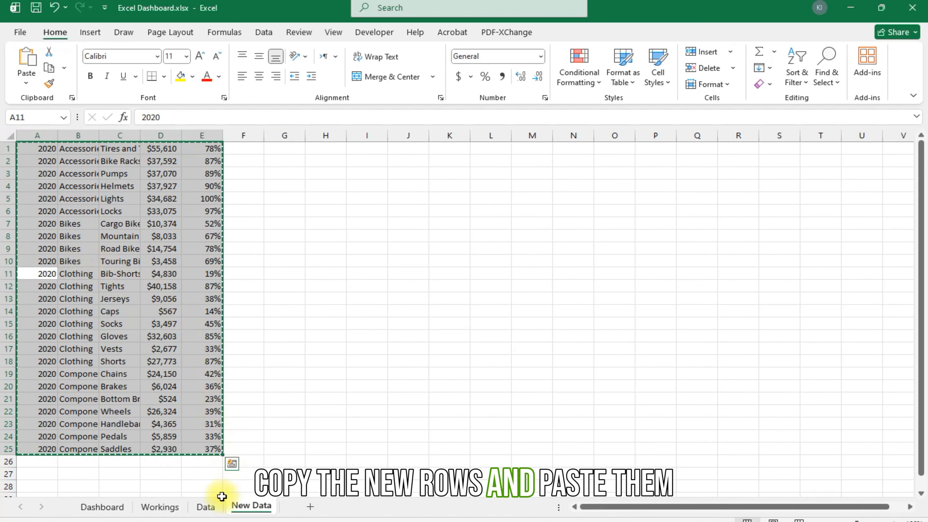
Step: Paste the copied 2020 rows on the Data sheet from A69 and check that the table includes them down to the last row
left_click(212, 506)
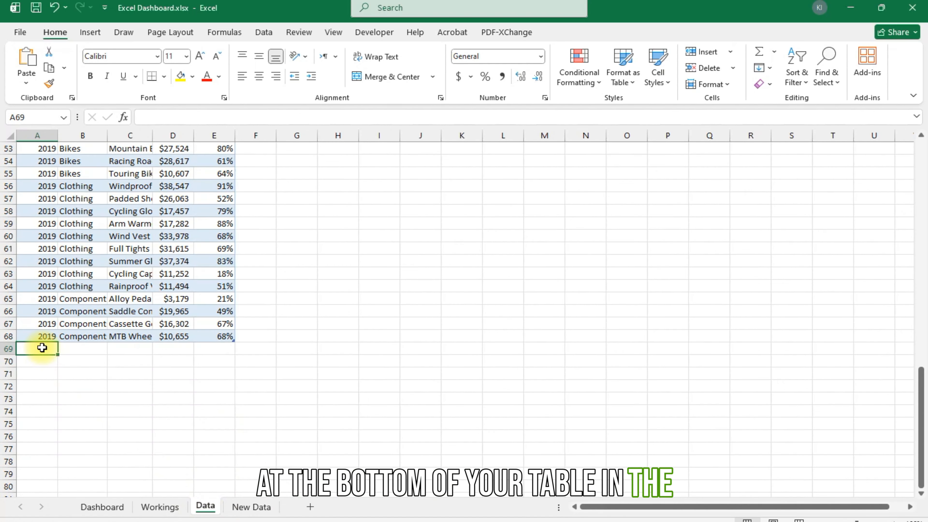
key("ctrl+v")
left_click(60, 319)
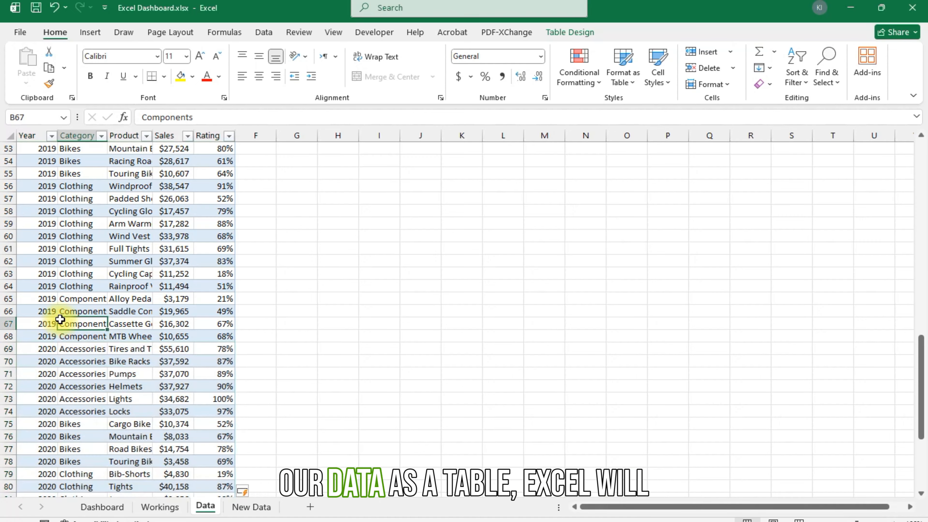
scroll(73, 311, "down", 7)
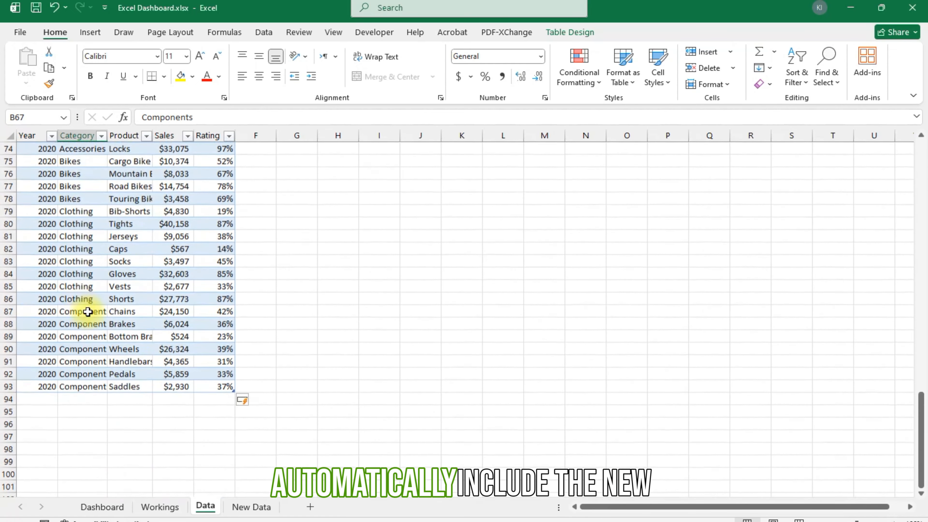
left_click(176, 386)
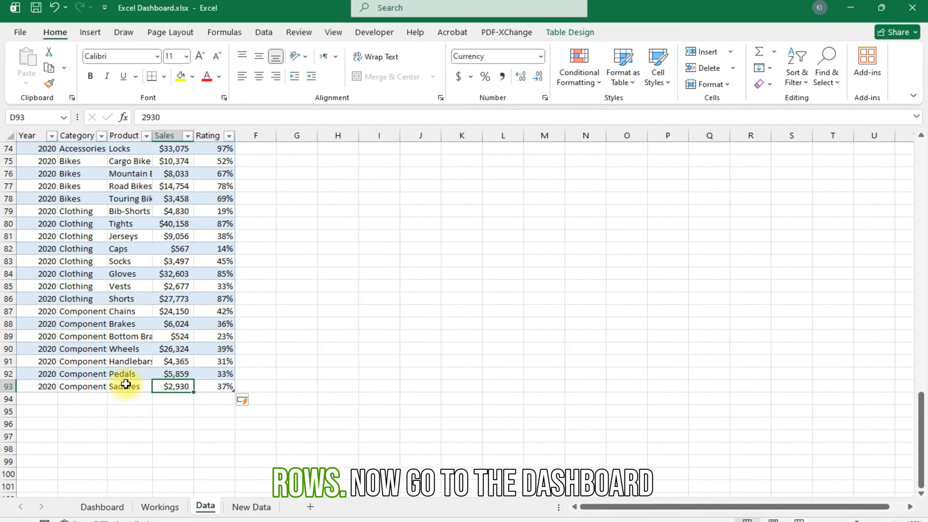
Step: Return to the Dashboard sheet and refresh all data so the PivotCharts and slicers include 2020
left_click(104, 507)
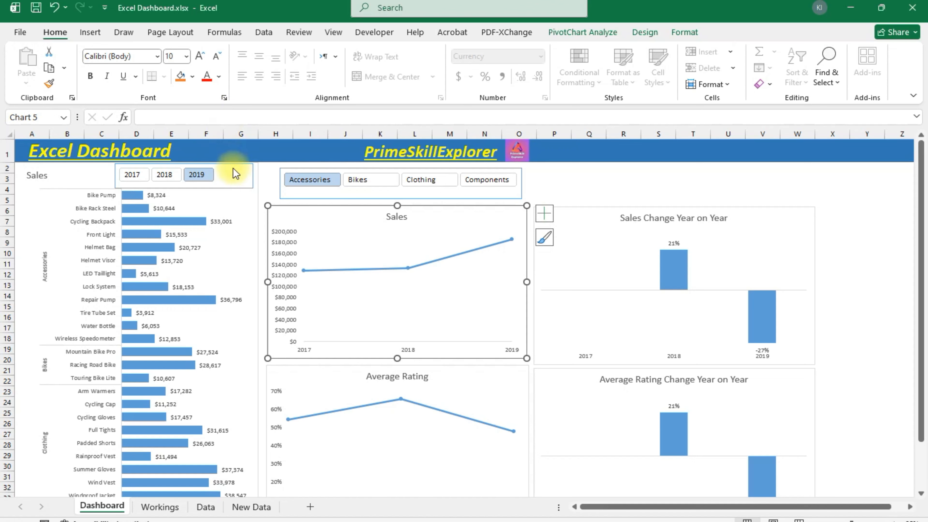
left_click(264, 32)
left_click(242, 62)
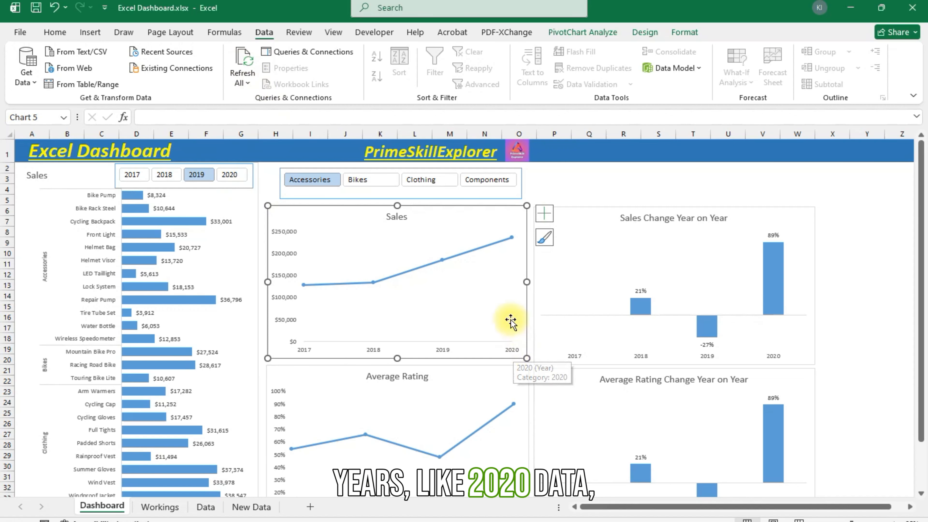
Step: Filter the category charts to Bikes and then Clothing, filter the sales bar chart to 2020, and review the dashboard
left_click(362, 180)
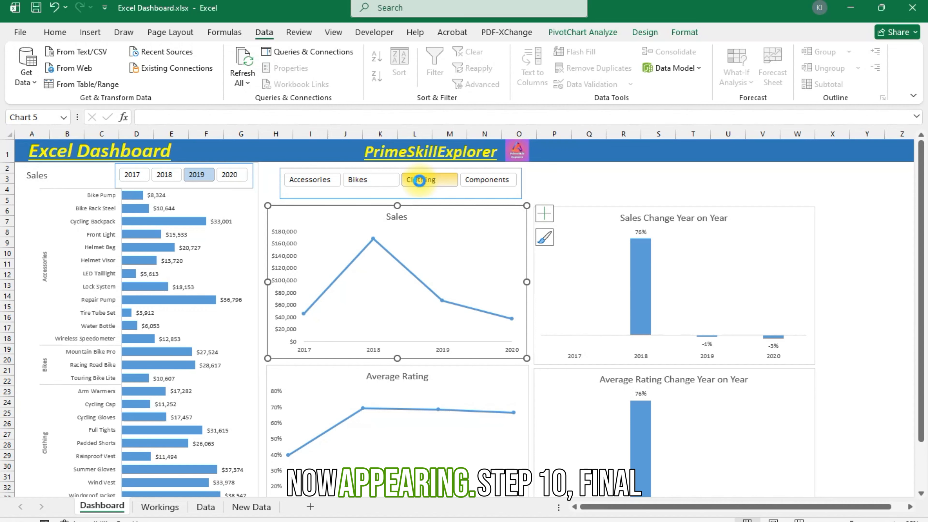
left_click(420, 180)
left_click(228, 175)
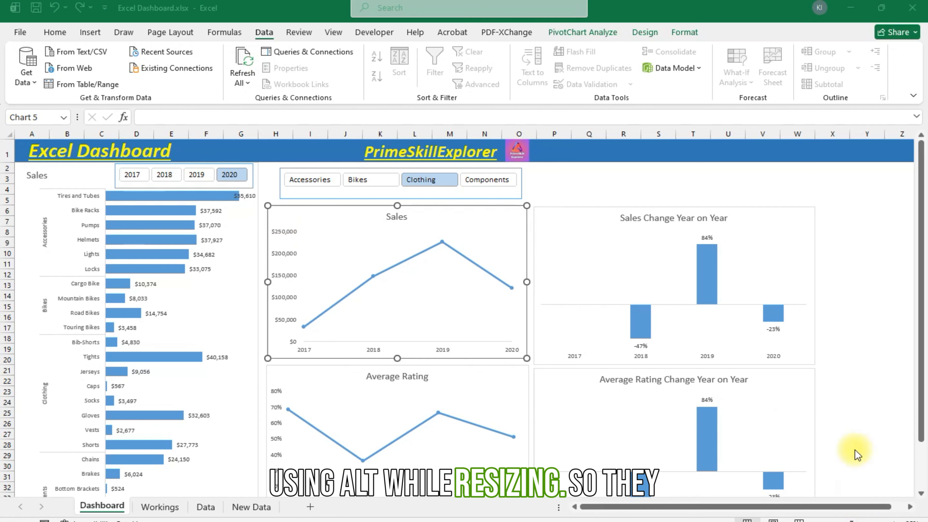
scroll(851, 302, "down", 5)
scroll(242, 325, "up", 5)
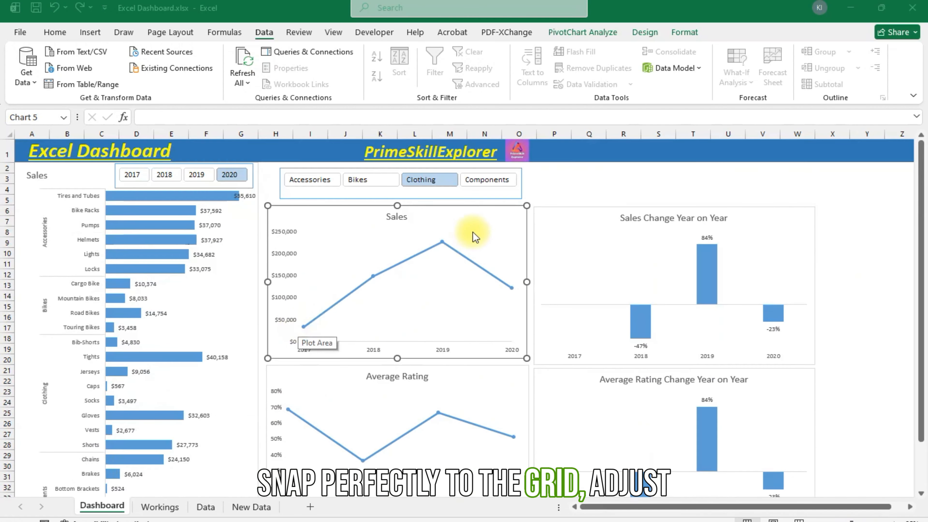
Step: Widen the Category slicer to the Sales Change chart's right edge and slightly reduce the Sales line chart's width and height
left_click(519, 189)
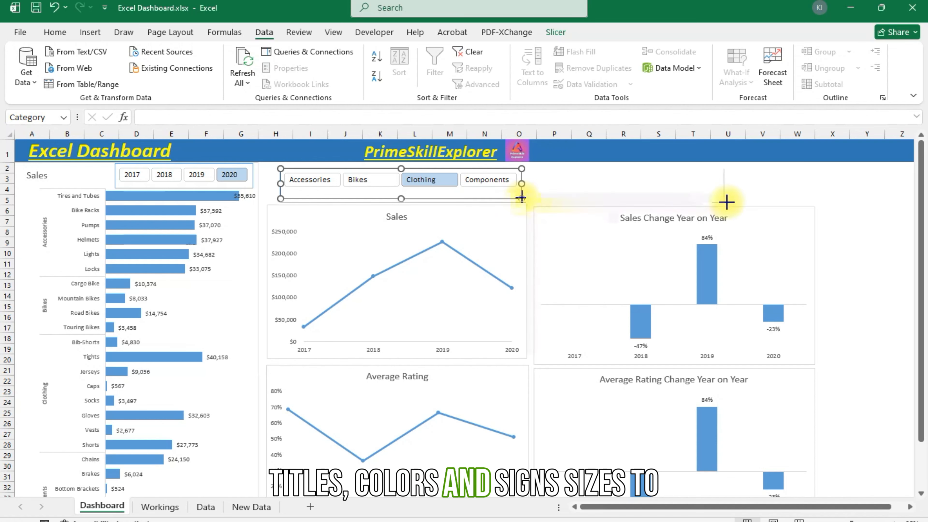
left_click_drag(522, 198, 809, 200)
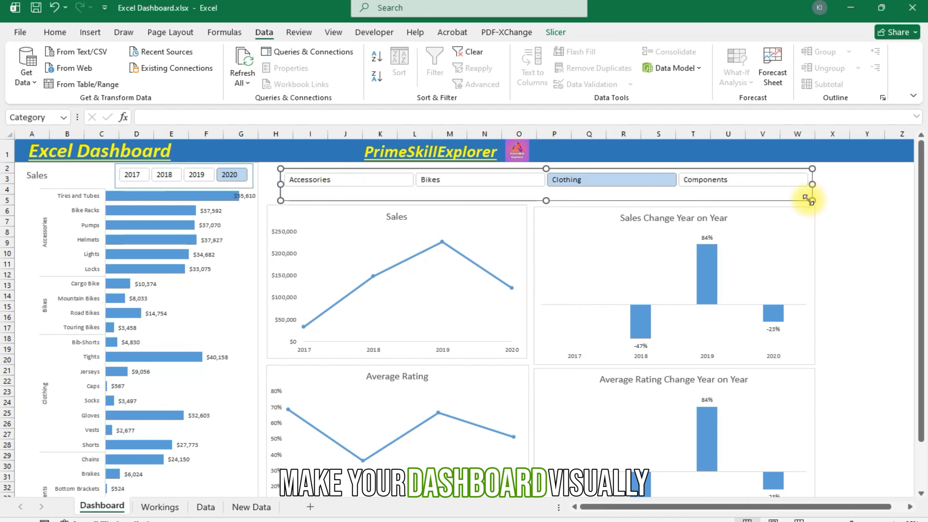
left_click(524, 353)
left_click_drag(526, 357, 509, 338)
Step: Widen the sales bar chart so that its right edge extends to about column L
scroll(239, 282, "down", 4)
left_click(243, 408)
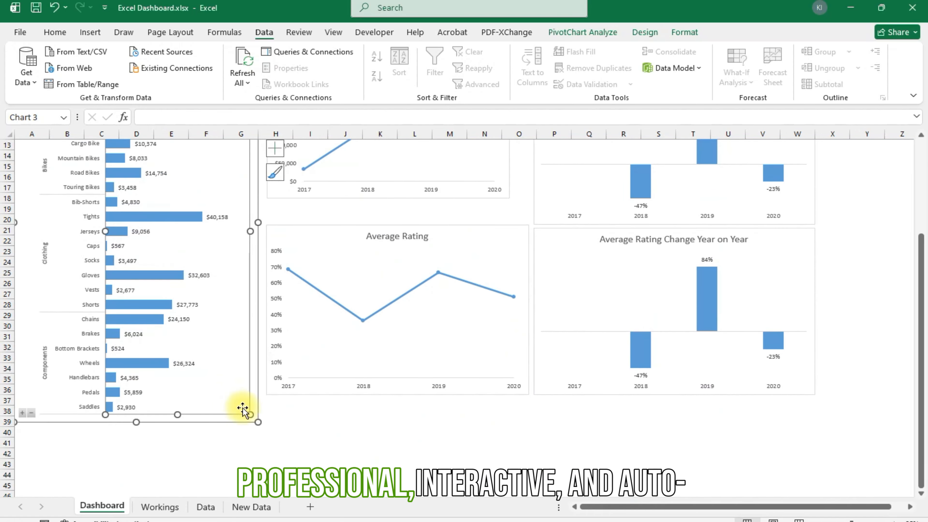
left_click_drag(249, 415, 411, 425)
scroll(357, 379, "up", 4)
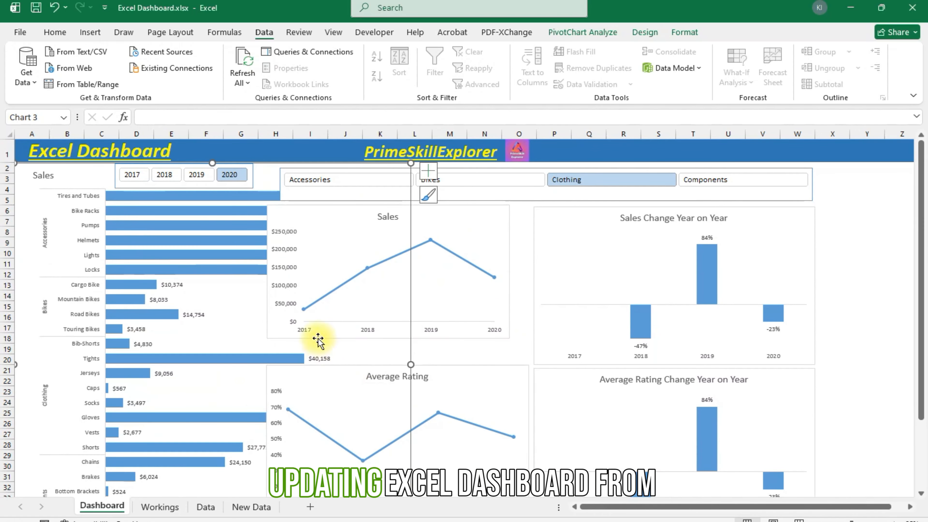